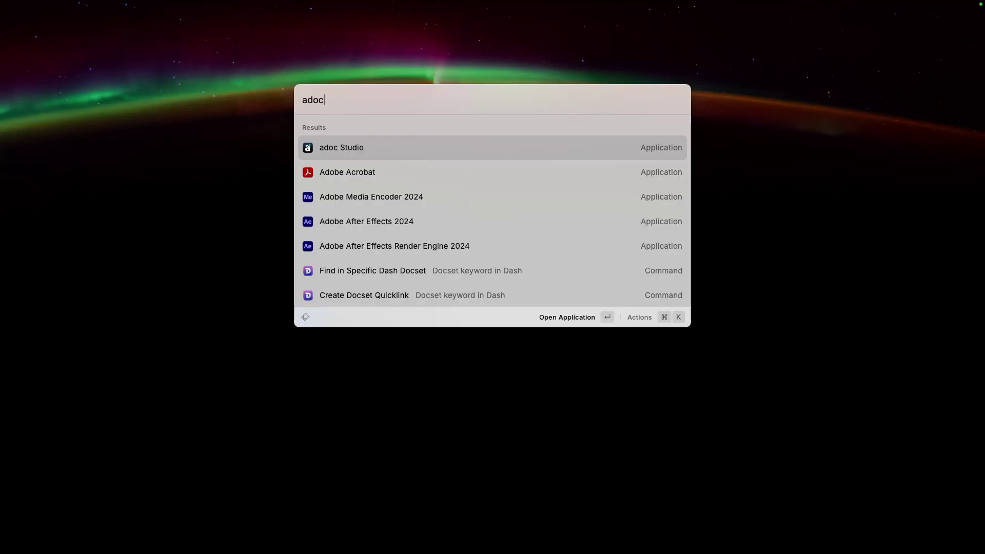
Launch adoc Studio from Raycast and step through the beta welcome pages
left_click(510, 145)
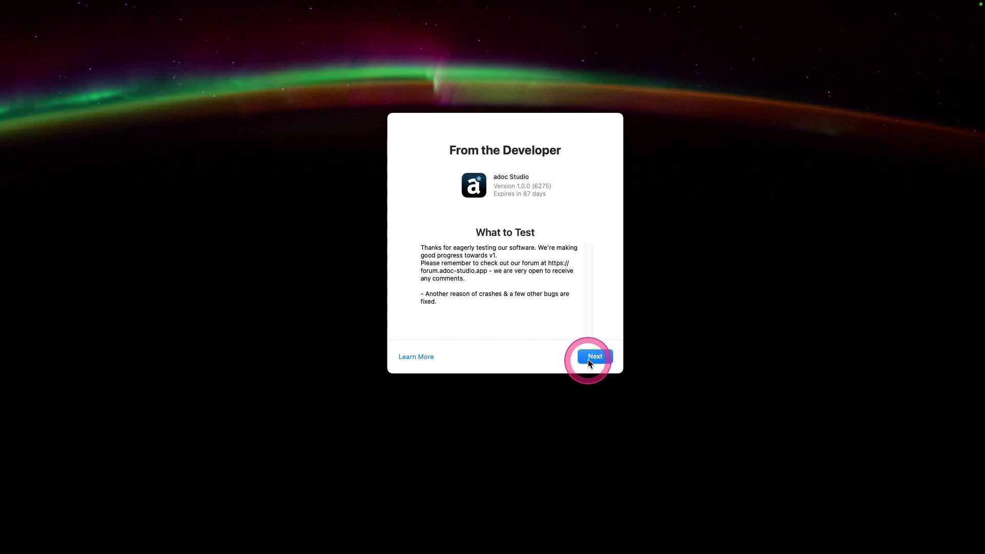
left_click(589, 358)
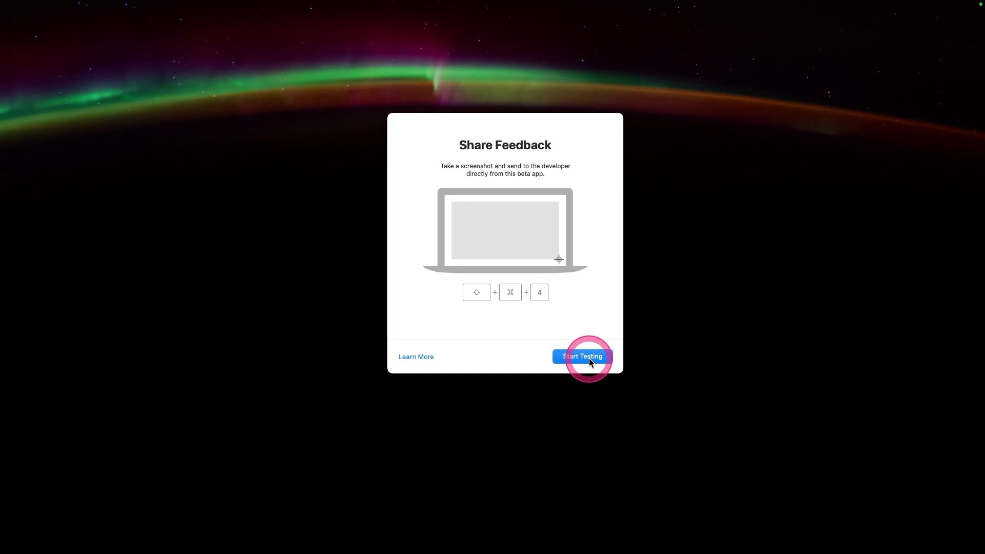
left_click(582, 356)
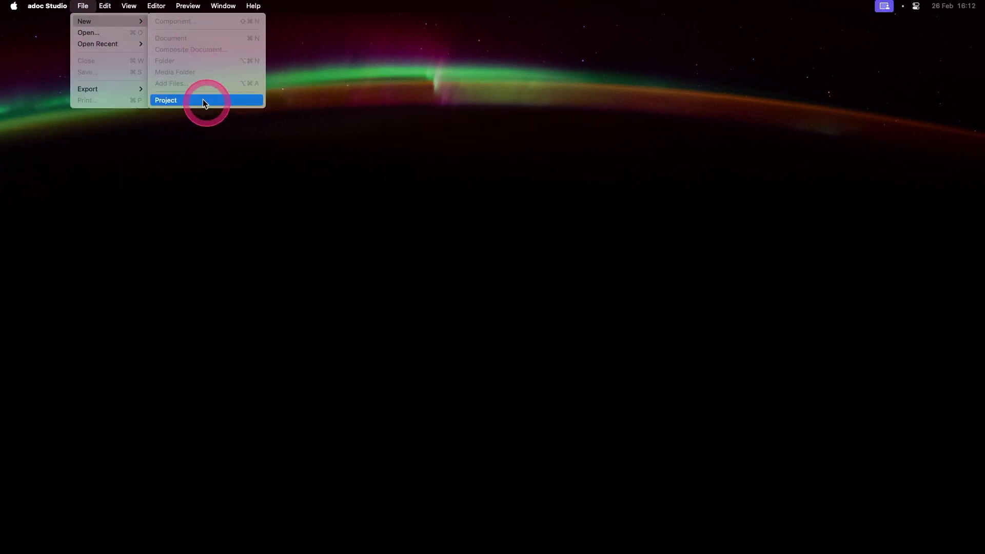
Create a new project and type 'Heading' into Document.adoc, then select the word
left_click(202, 100)
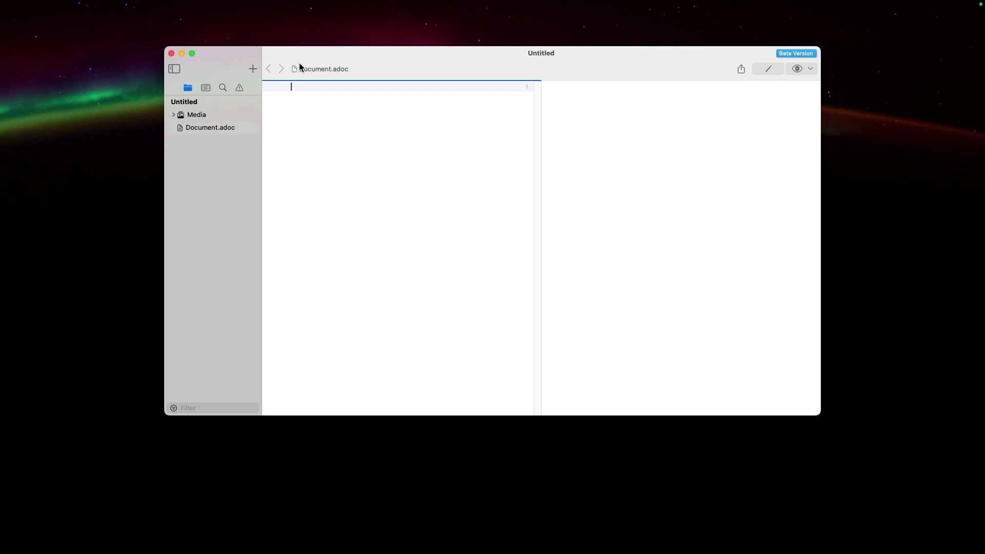
type("Heading")
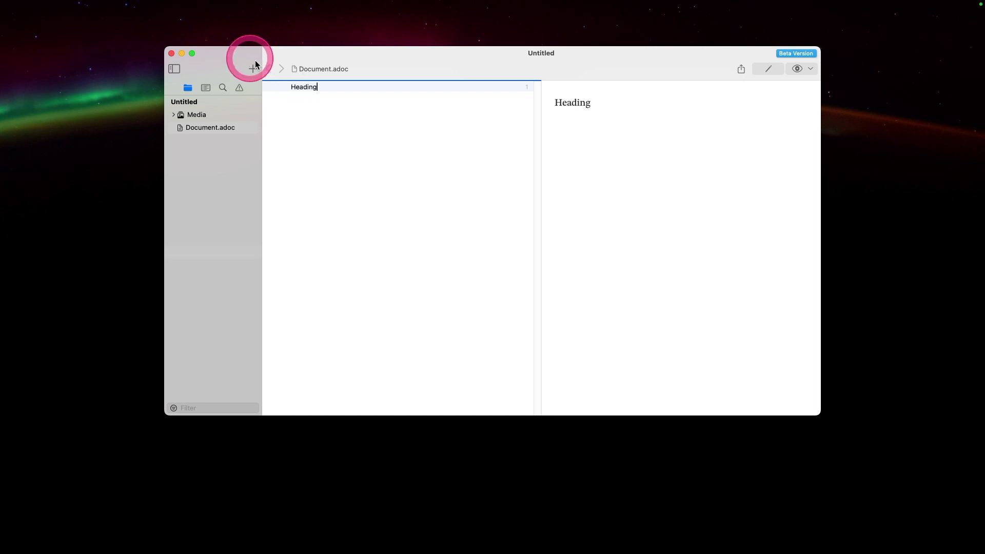
double_click(314, 87)
right_click(293, 84)
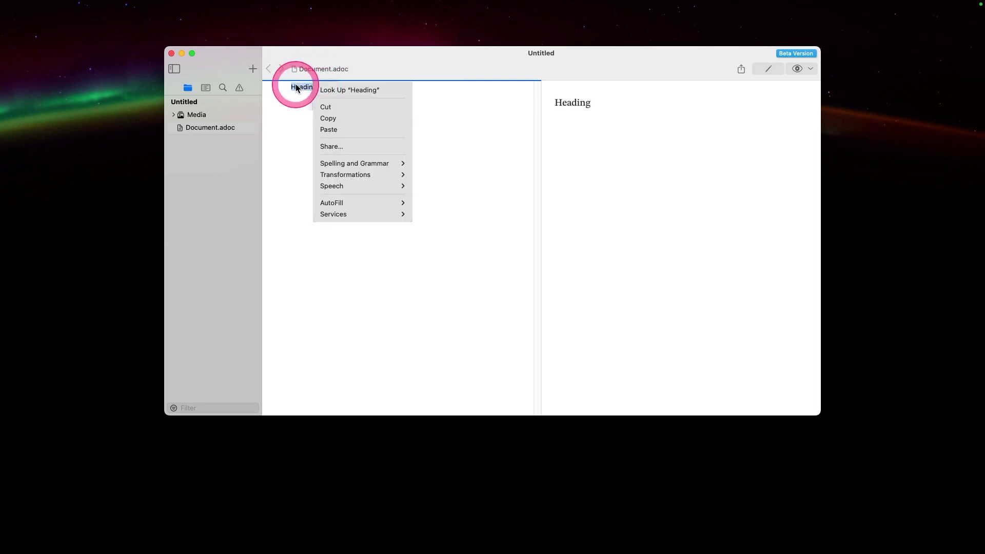
left_click(296, 83)
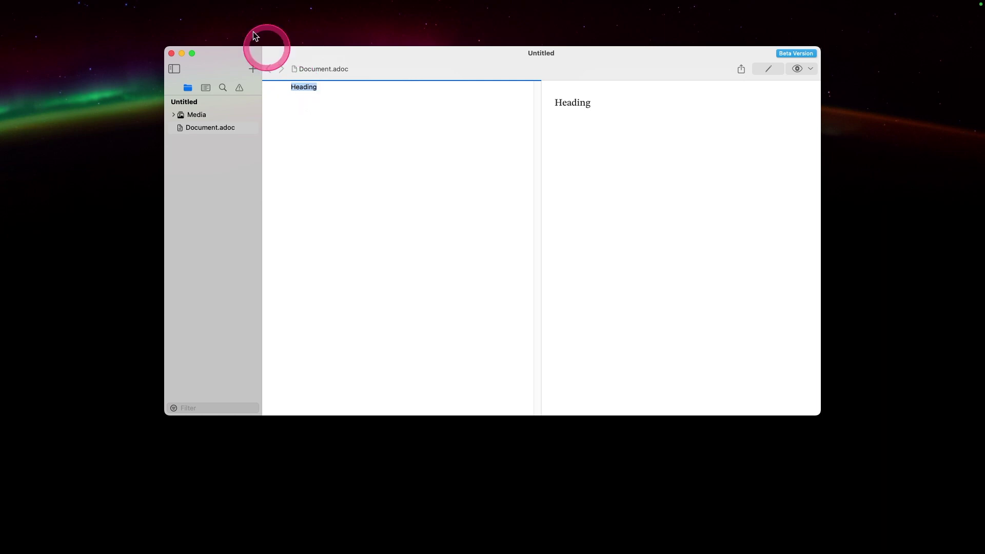
Make 'Heading' a section heading with Editor > Section > Increase Level
left_click(154, 5)
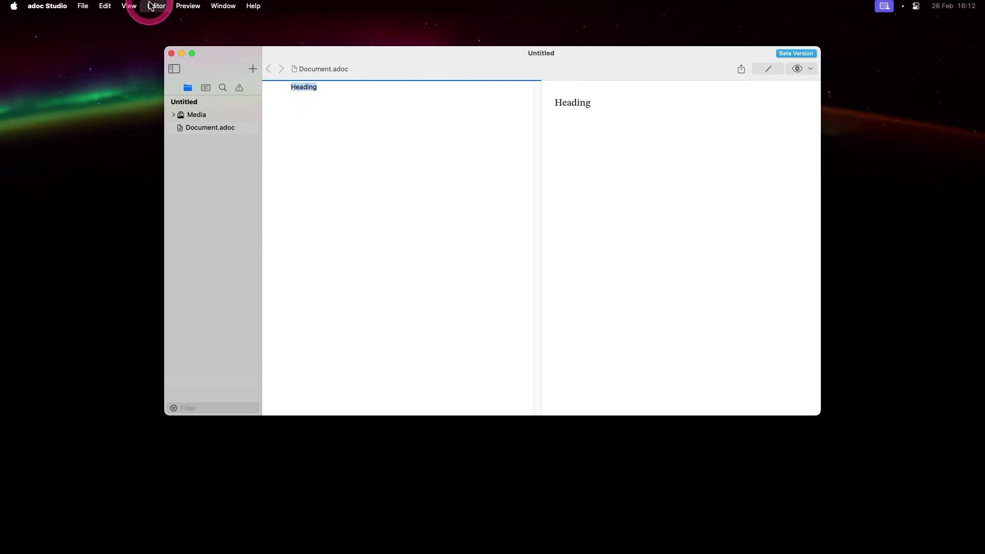
left_click(218, 176)
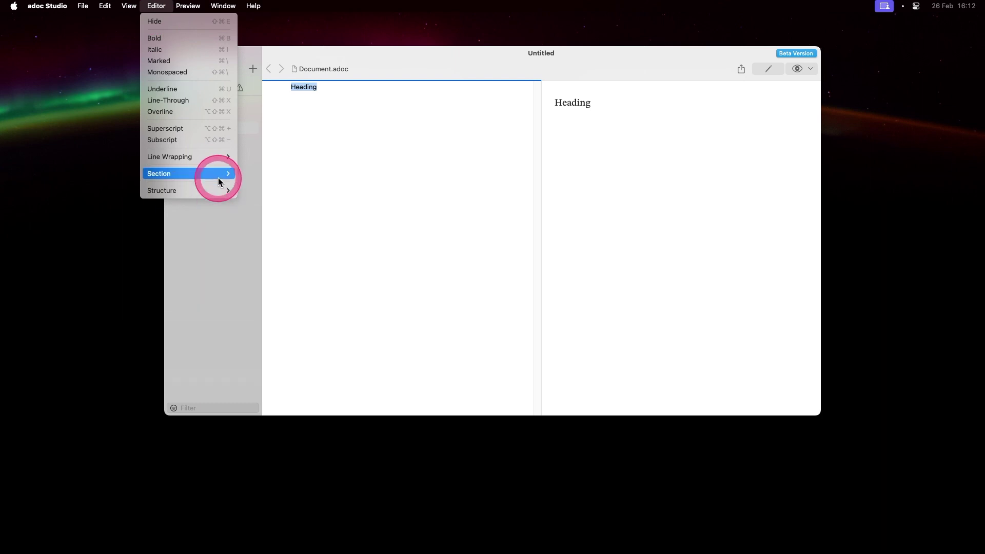
mouse_move(220, 174)
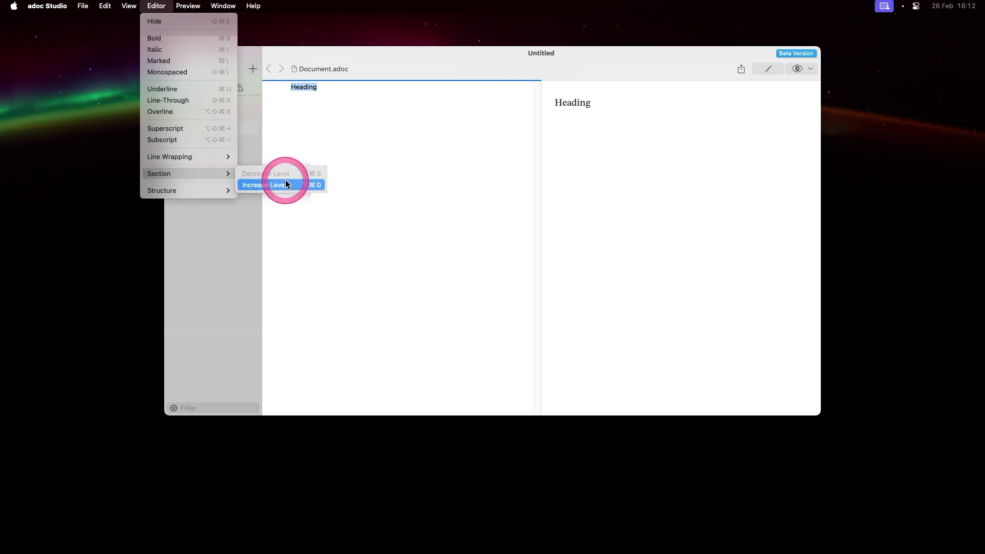
left_click(285, 180)
Add a 'Heading' title line above it and paste the five paragraphs below
left_click(385, 149)
key("Return")
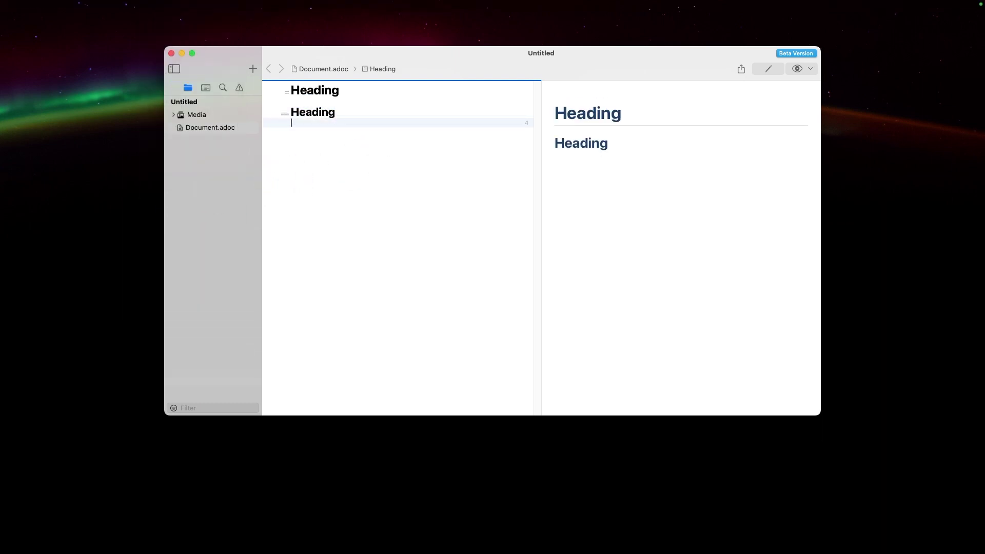
key("Return")
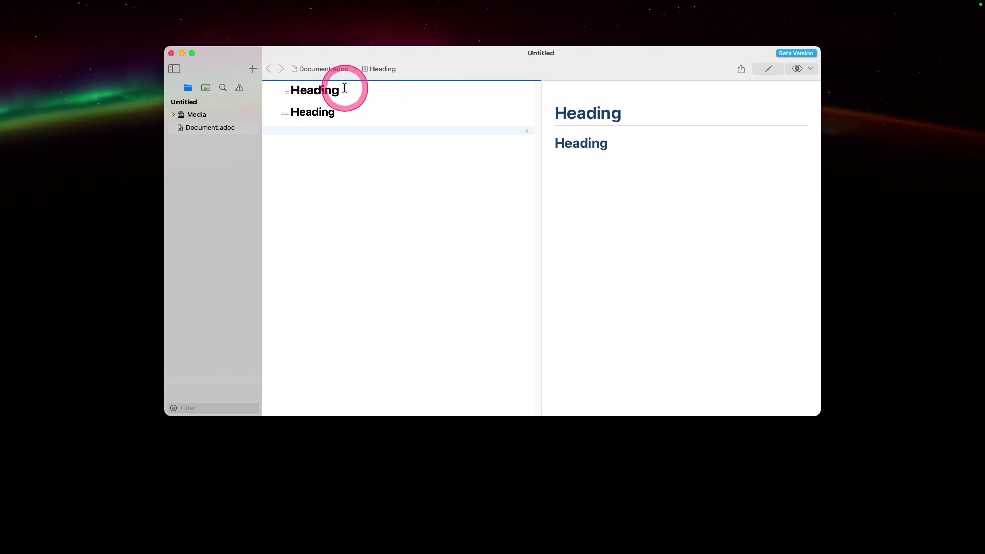
key("super+v")
Make 'world' bold and 'markdown' italic
left_click(335, 189)
double_click(370, 132)
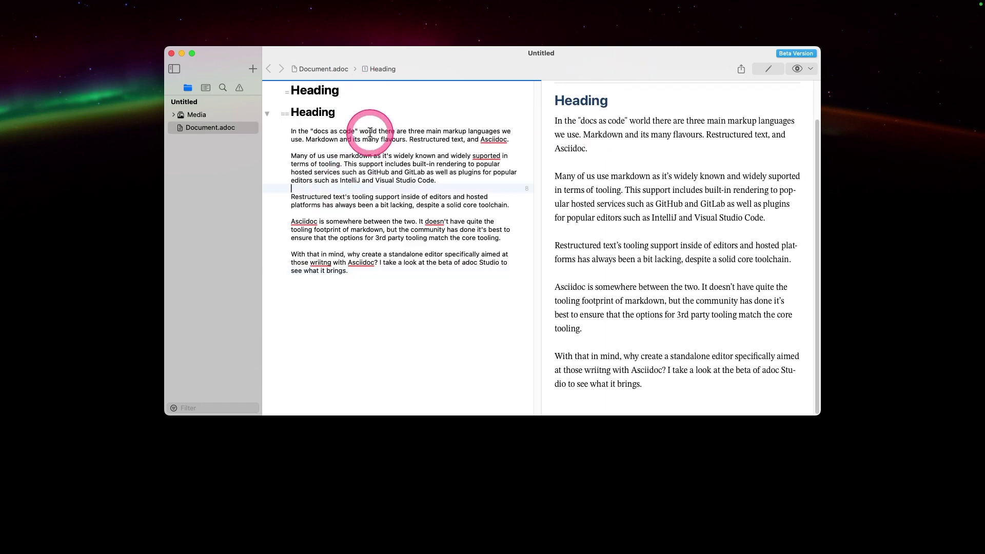
key("super+b")
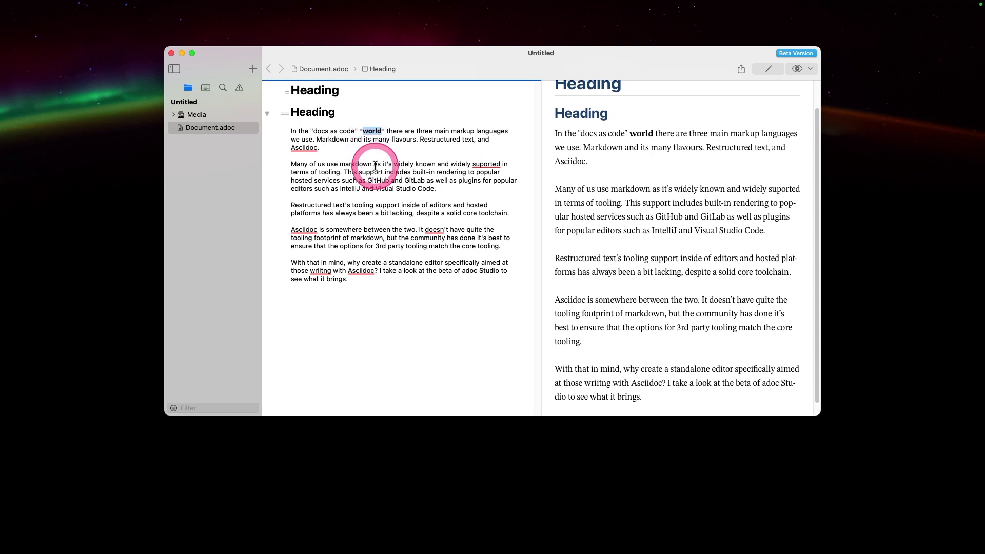
double_click(355, 163)
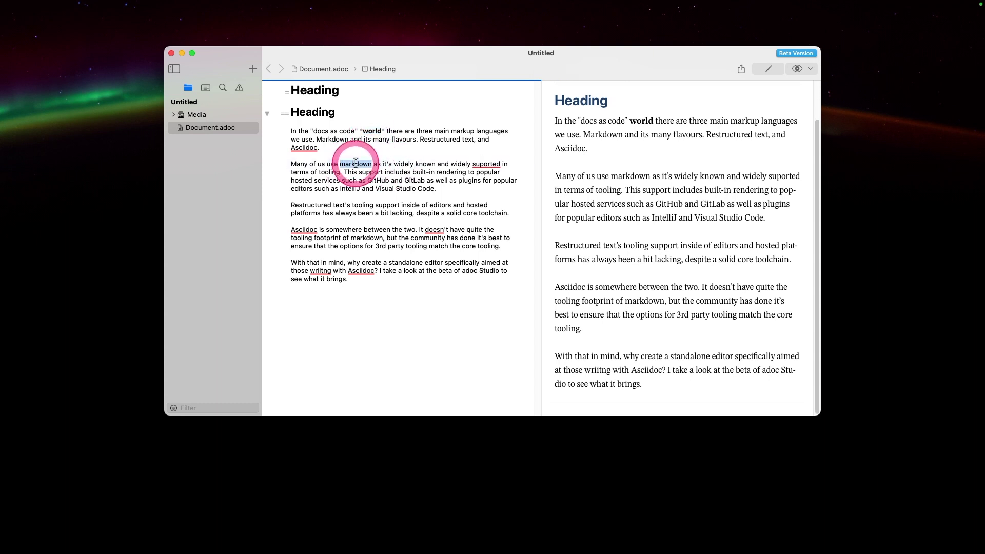
key("super+i")
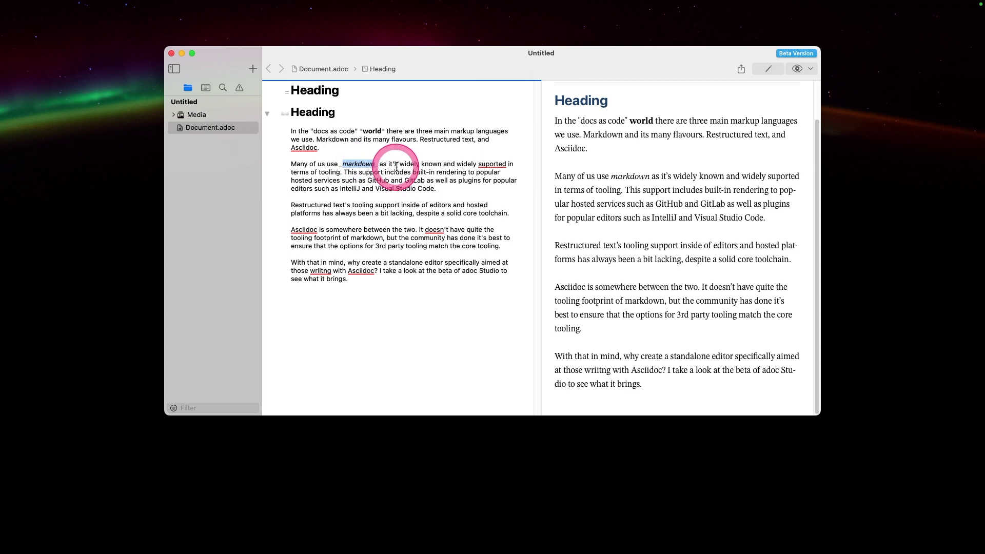
Highlight 'Restructured' as marked text from the Editor menu
double_click(430, 141)
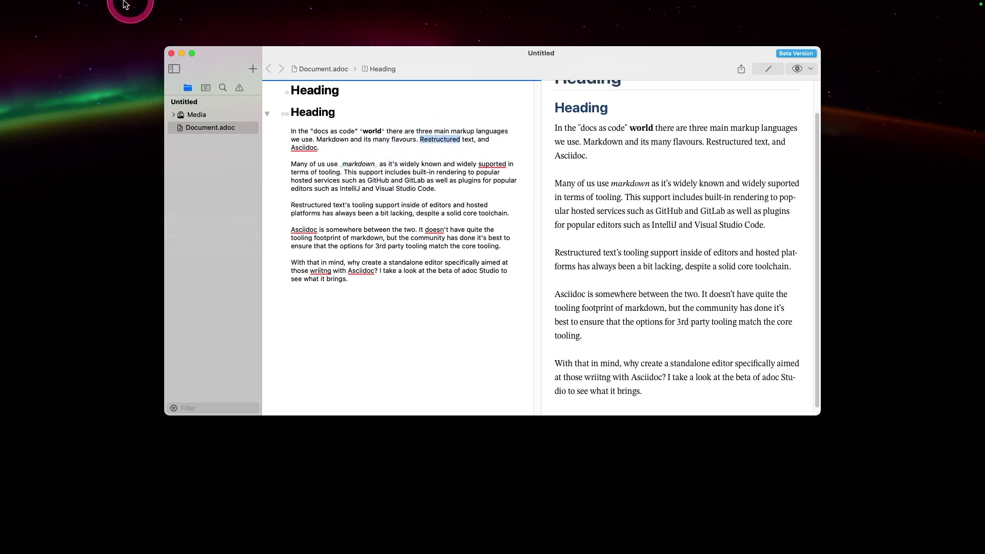
left_click(107, 5)
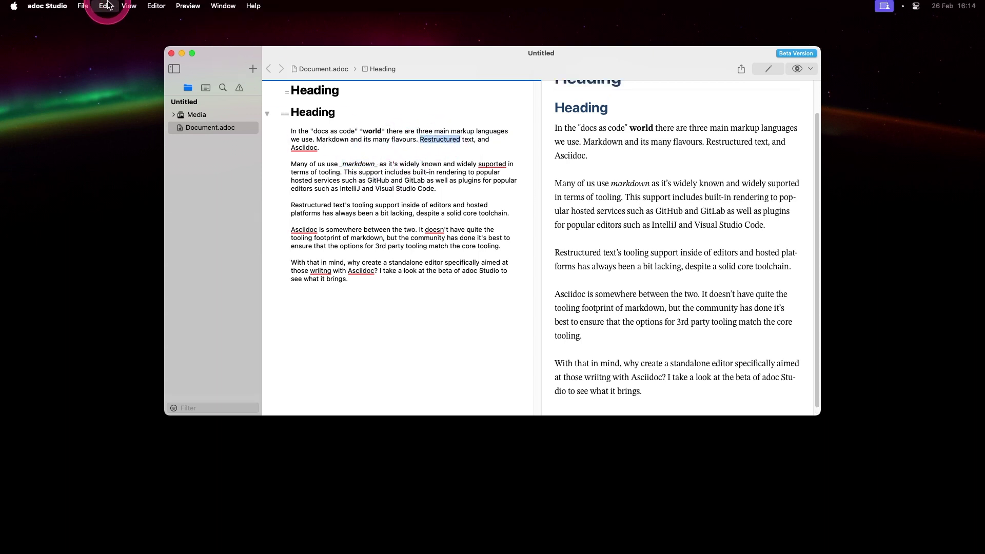
mouse_move(156, 6)
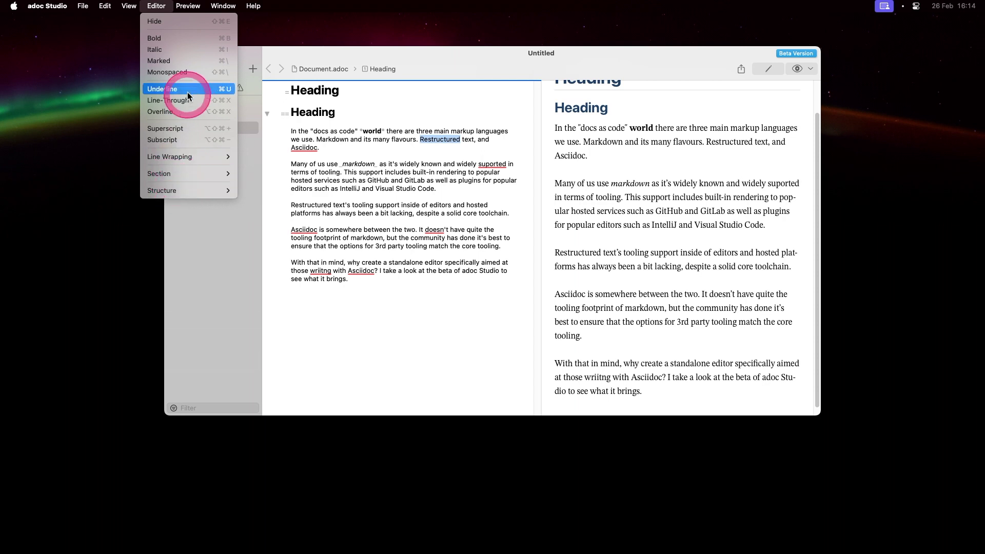
left_click(185, 63)
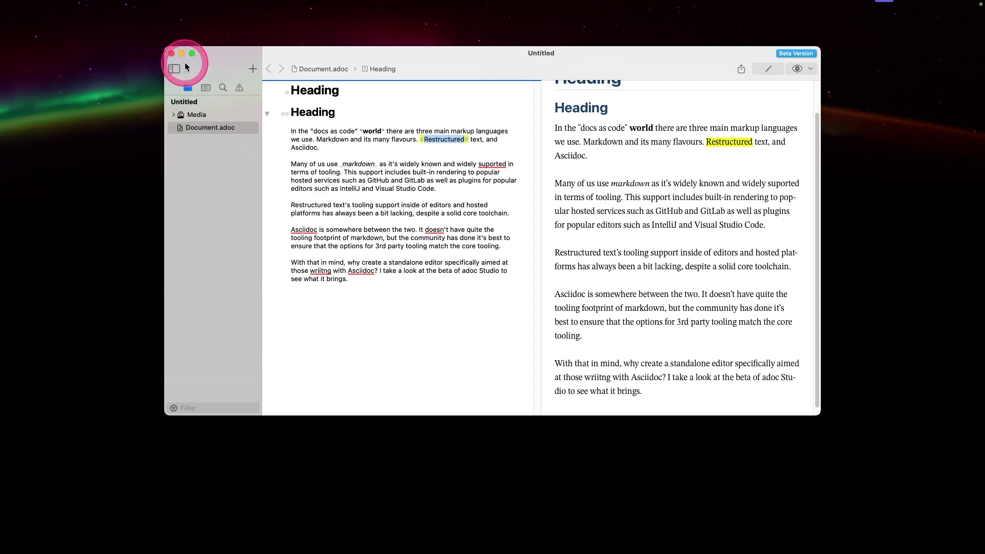
Select 'widely' and browse its context menu without choosing anything
double_click(410, 164)
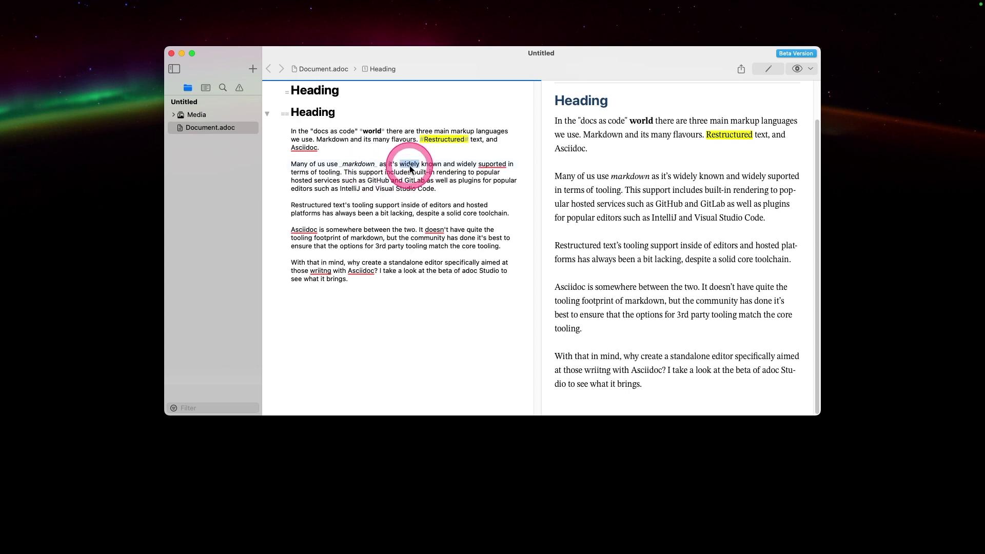
right_click(411, 168)
mouse_move(429, 245)
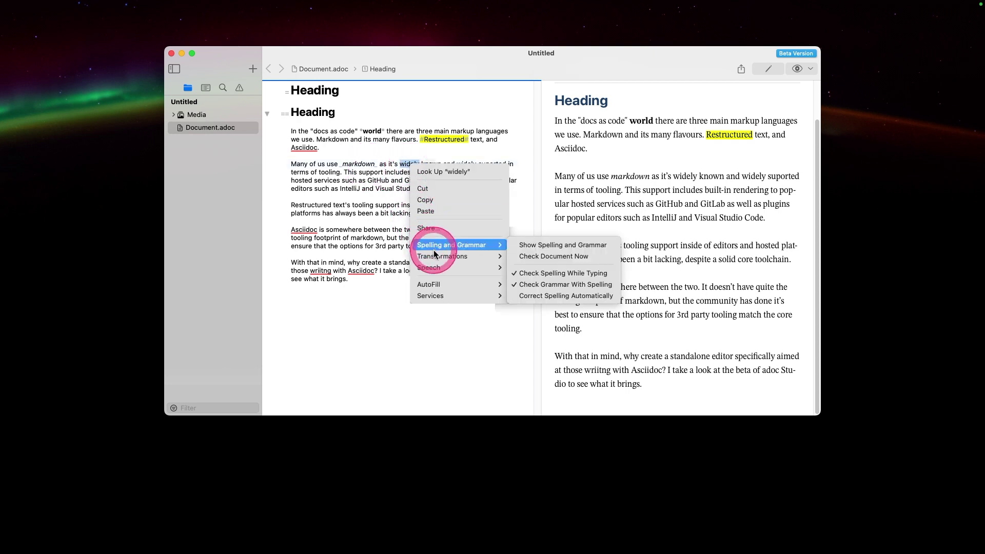
mouse_move(439, 286)
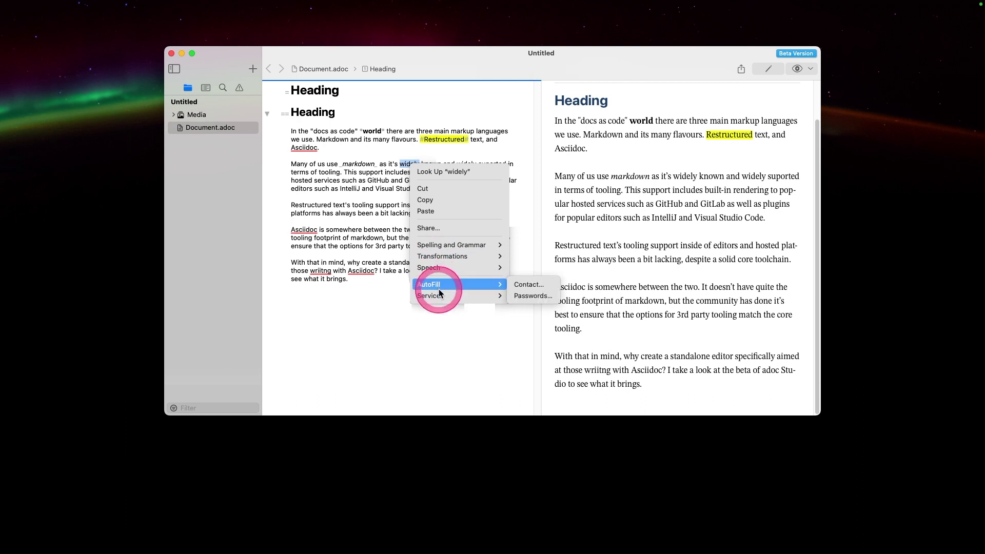
left_click(385, 212)
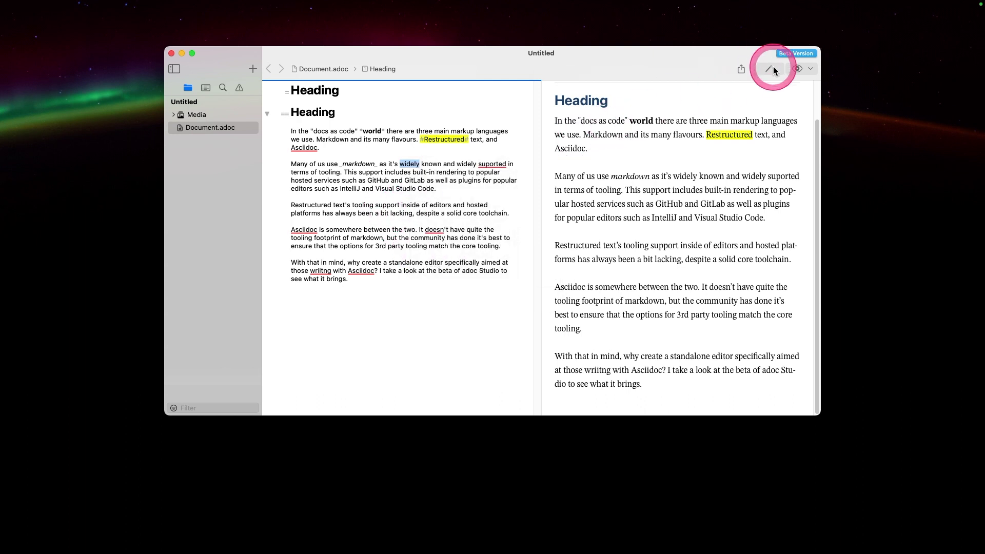
In Preview Settings, keep the HTML format and choose the Asciidoctor style
left_click(810, 69)
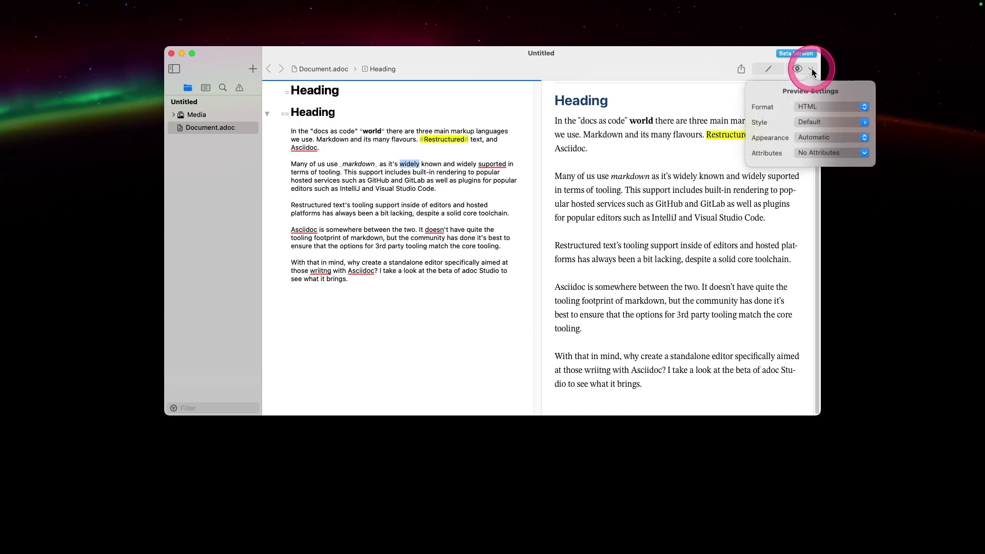
left_click(807, 108)
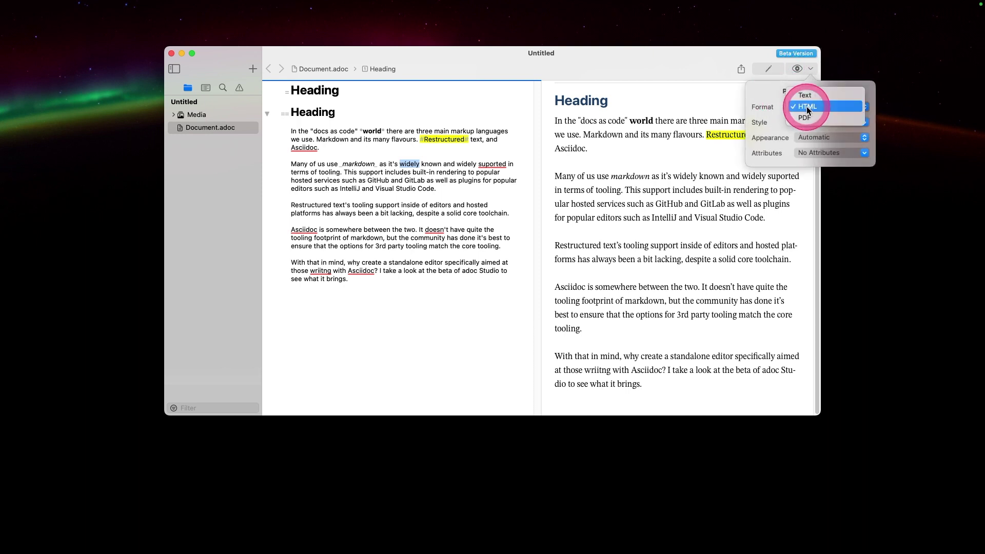
left_click(783, 113)
left_click(837, 124)
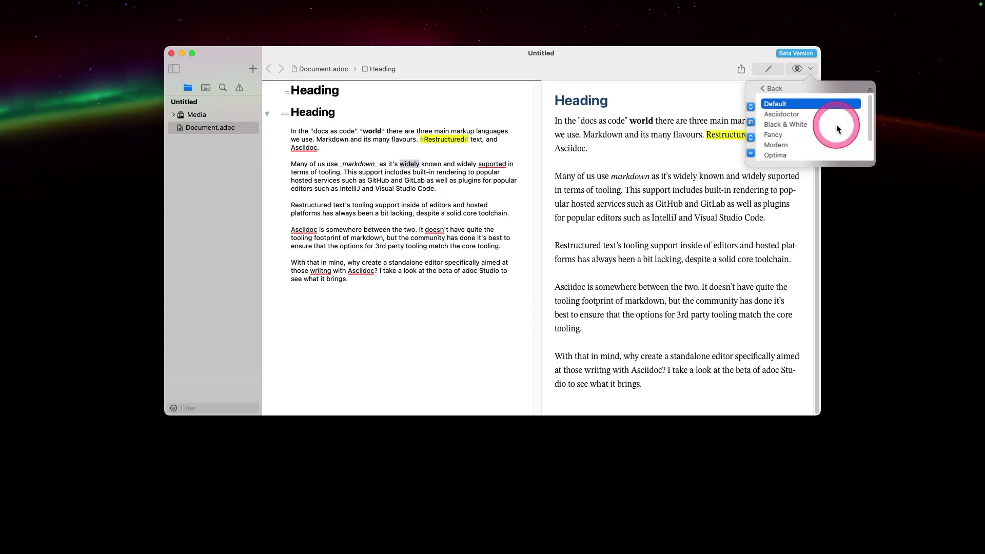
left_click(784, 122)
left_click(765, 93)
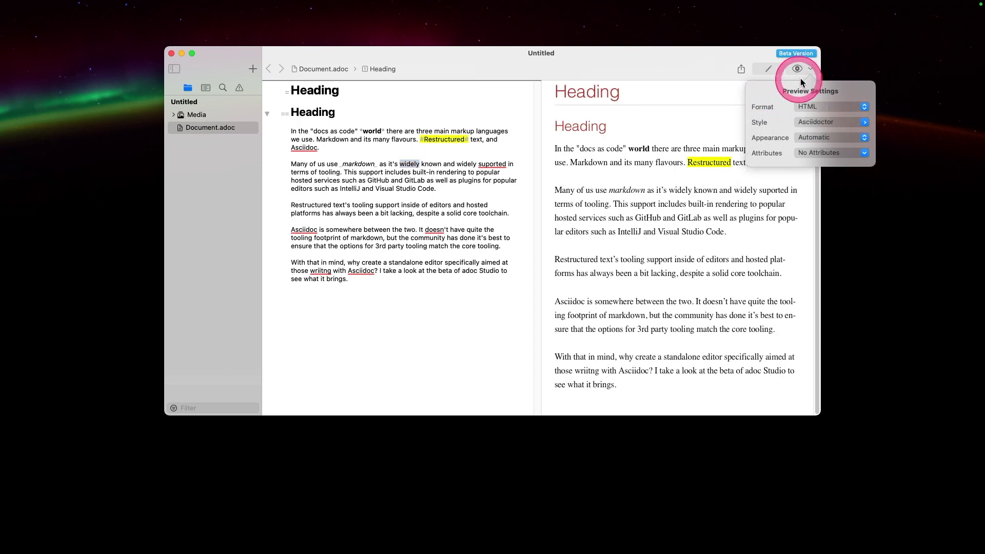
Try Dark and Light, then set preview appearance to Automatic and check Attributes
left_click(828, 138)
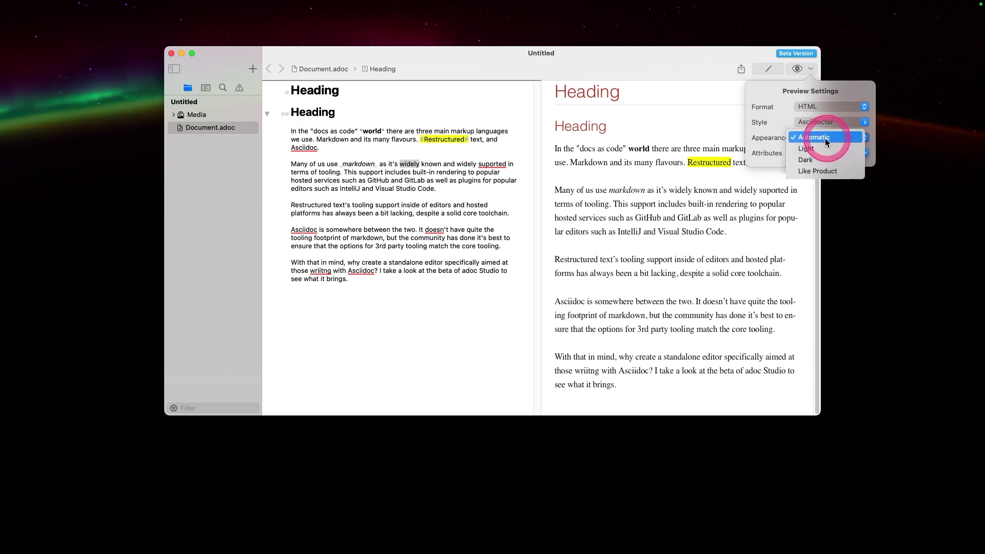
left_click(826, 160)
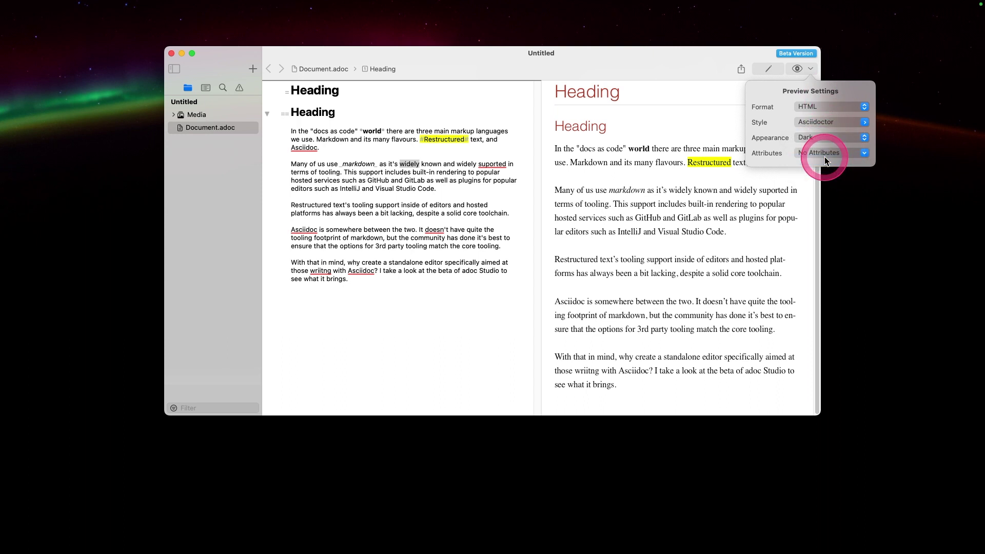
left_click(824, 137)
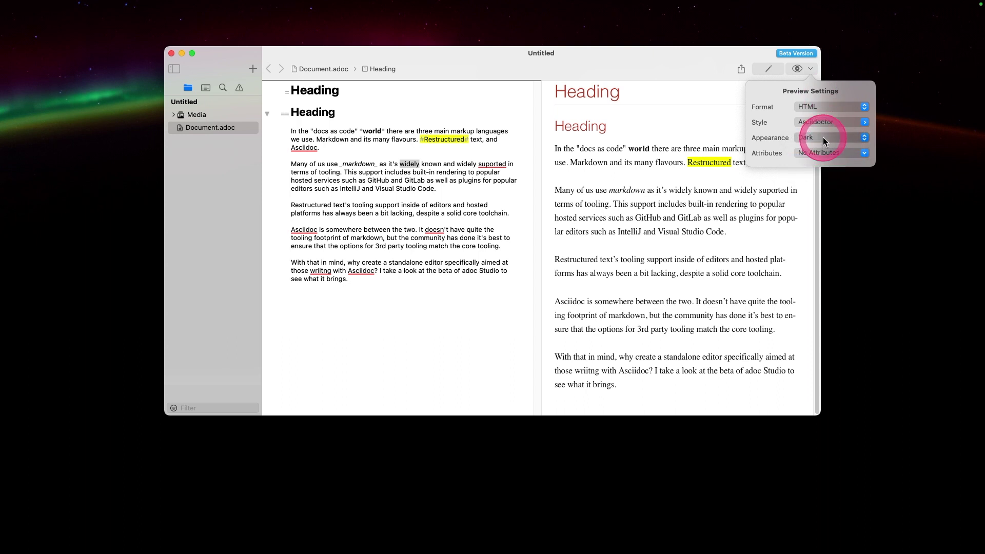
left_click(823, 127)
left_click(824, 135)
left_click(824, 129)
left_click(805, 153)
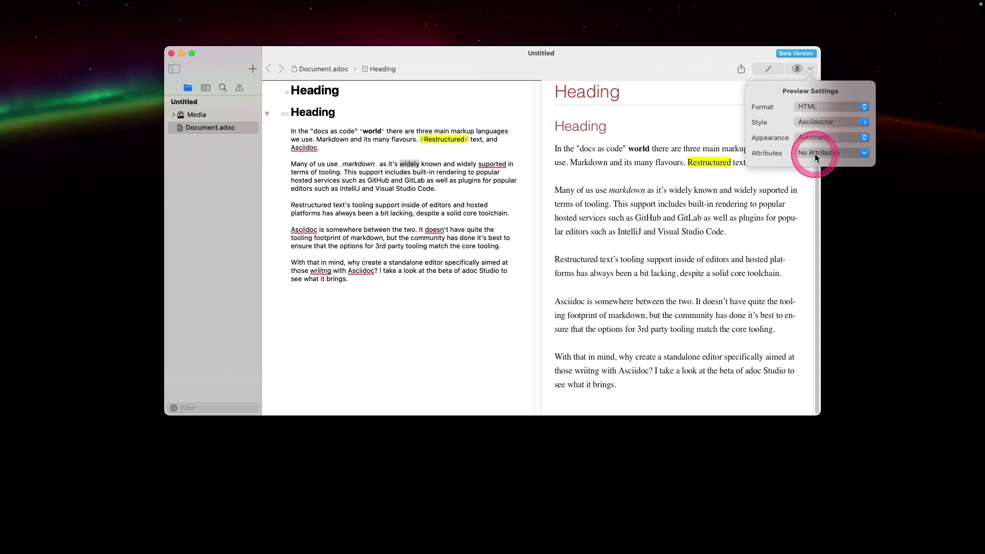
left_click(769, 149)
left_click(711, 75)
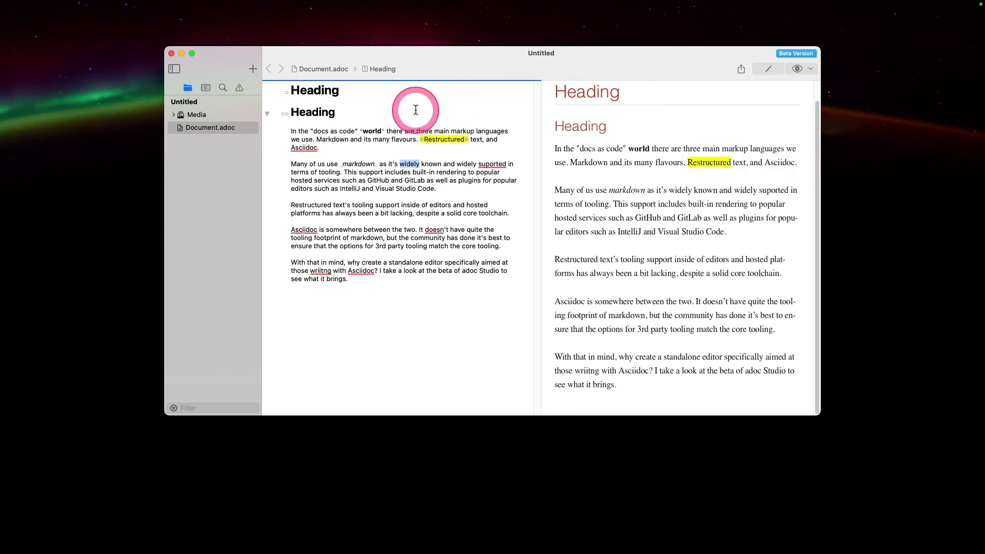
Check the expanded outline and issues list, toggle the sidebar, then open New Component
left_click(206, 87)
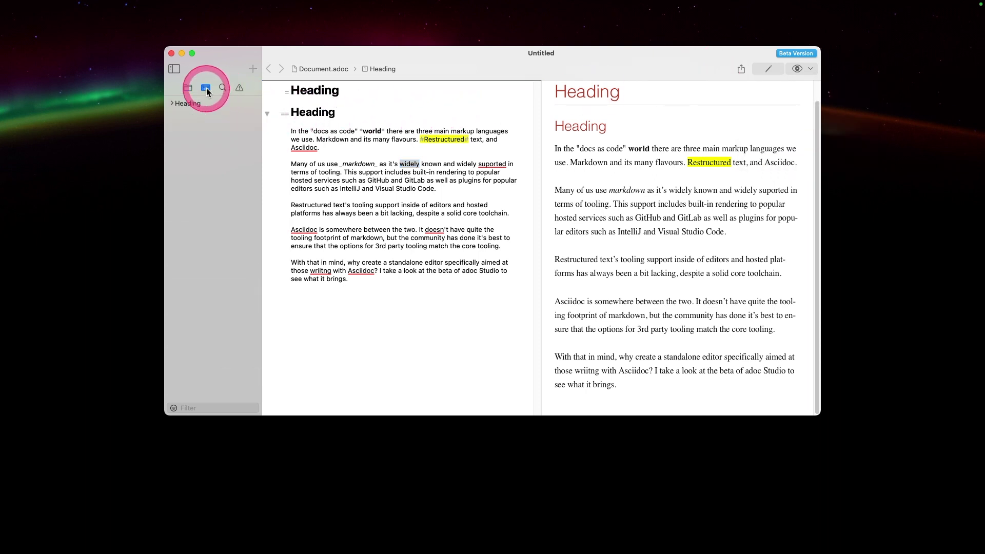
left_click(173, 104)
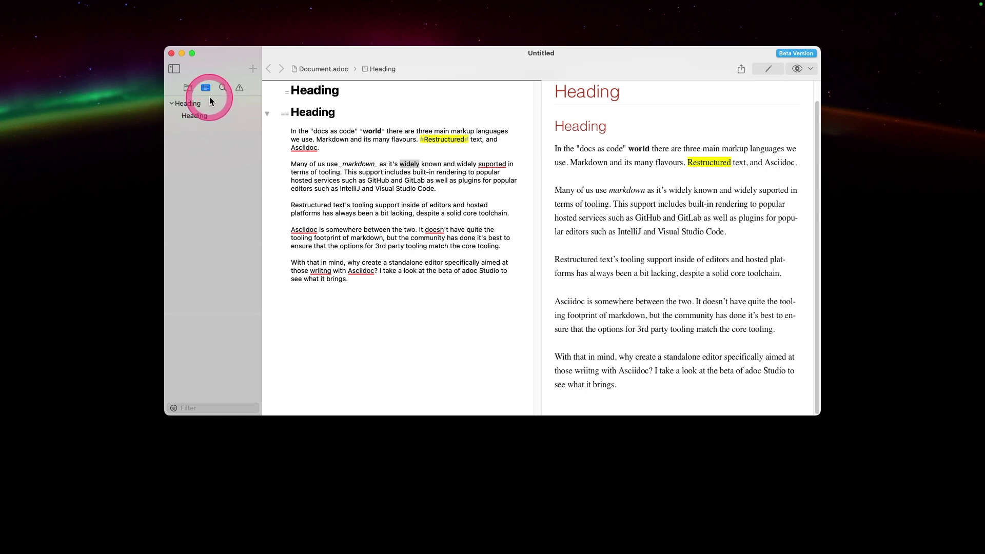
left_click(238, 89)
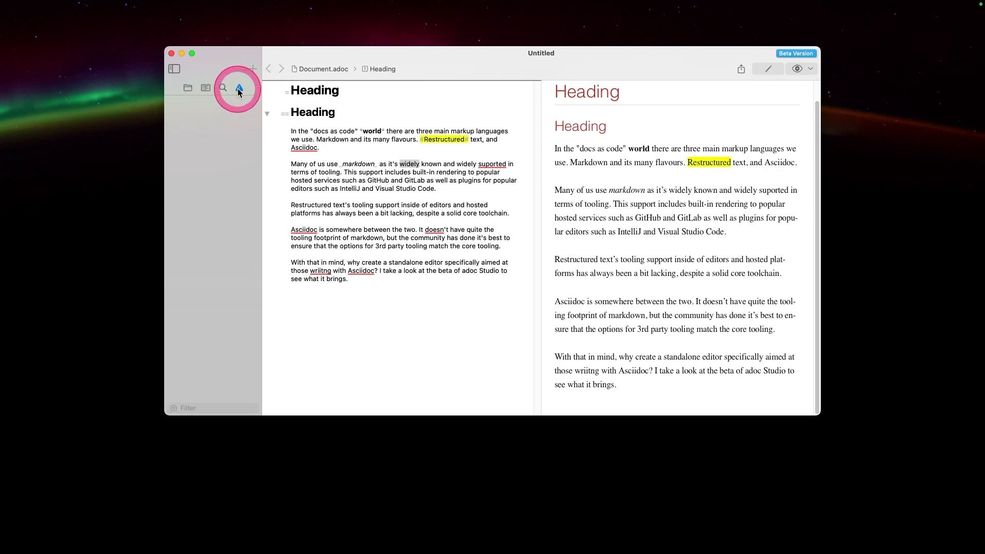
left_click(188, 86)
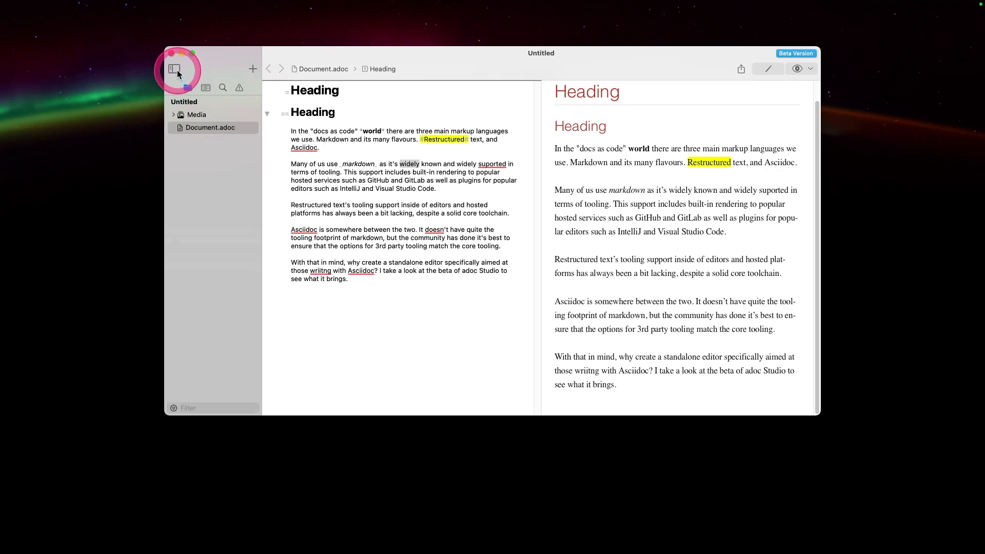
left_click(177, 70)
left_click(177, 69)
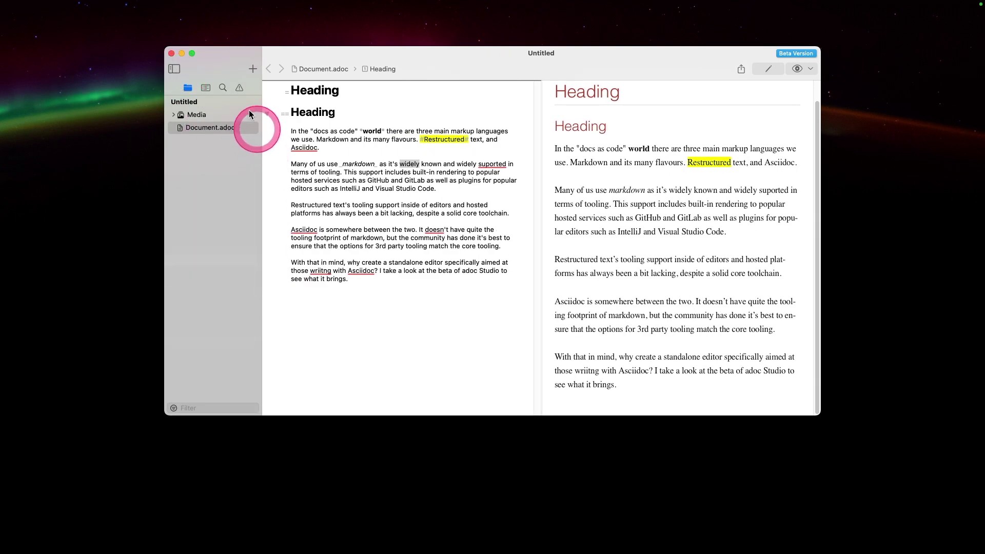
left_click(245, 76)
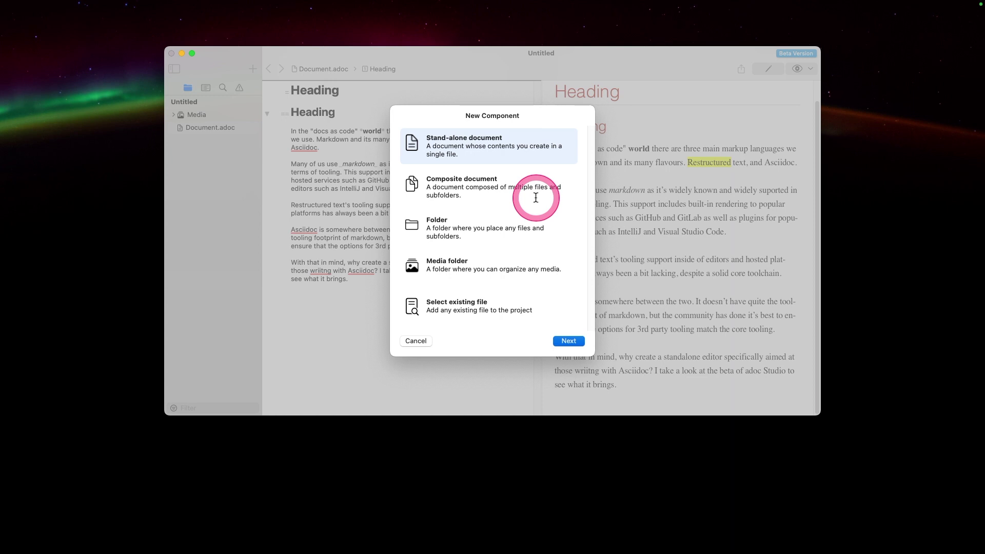
Create a composite document titled 'Combo' with 2 chapters
left_click(496, 187)
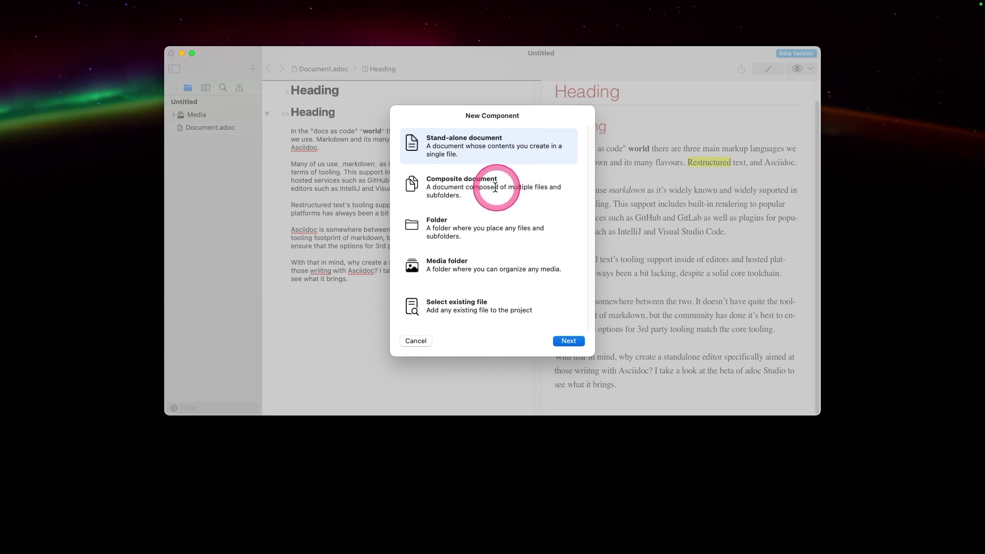
left_click(561, 335)
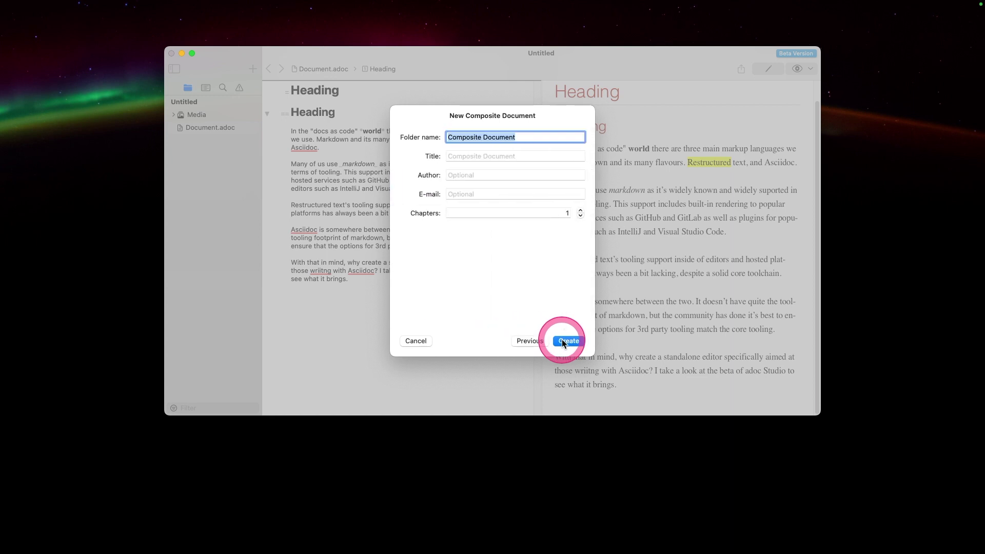
left_click(494, 152)
type("Combo")
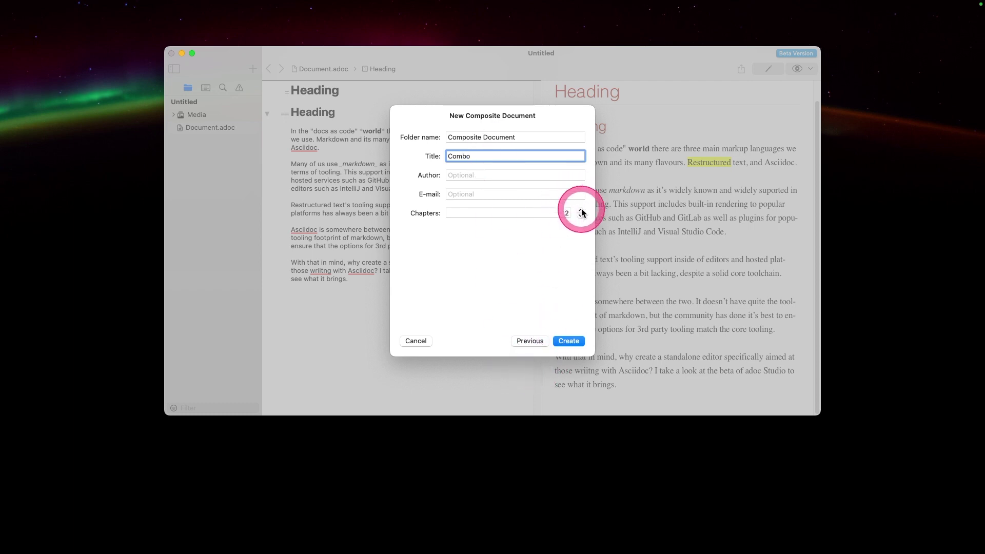
left_click(571, 341)
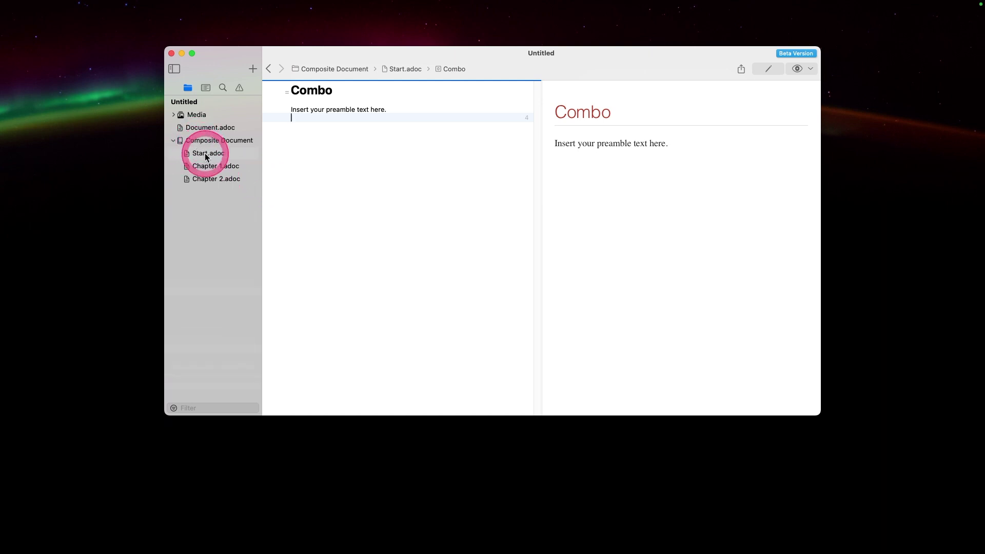
View Chapter 1.adoc, Chapter 2.adoc, then the whole Composite Document preview
left_click(208, 170)
left_click(209, 177)
left_click(208, 140)
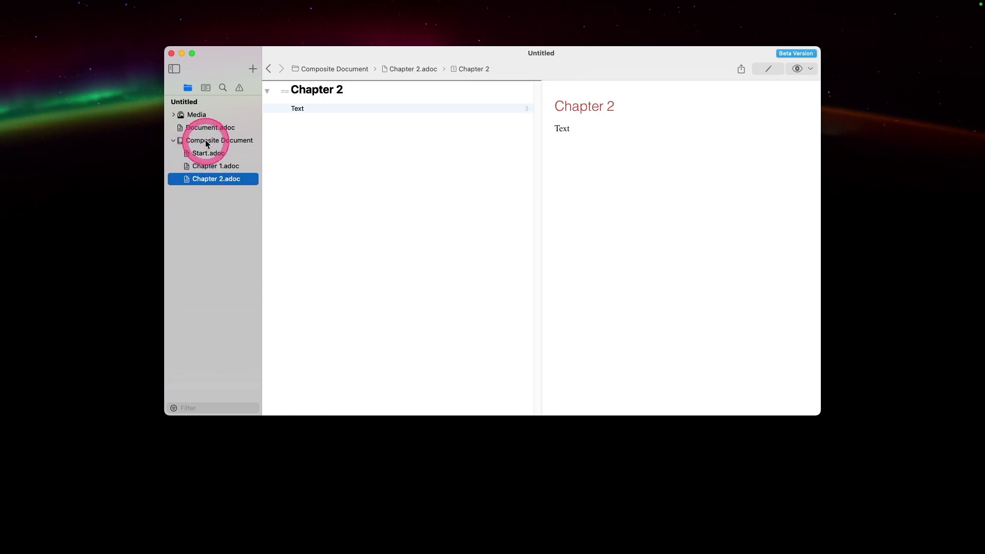
left_click(375, 167)
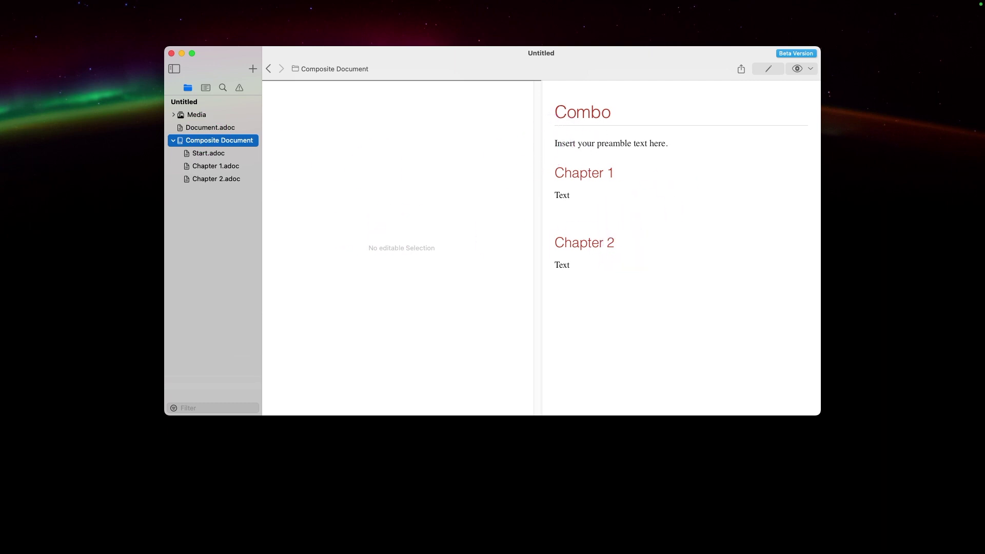
Turn on editor line numbers in adoc Studio's General settings
left_click(336, 270)
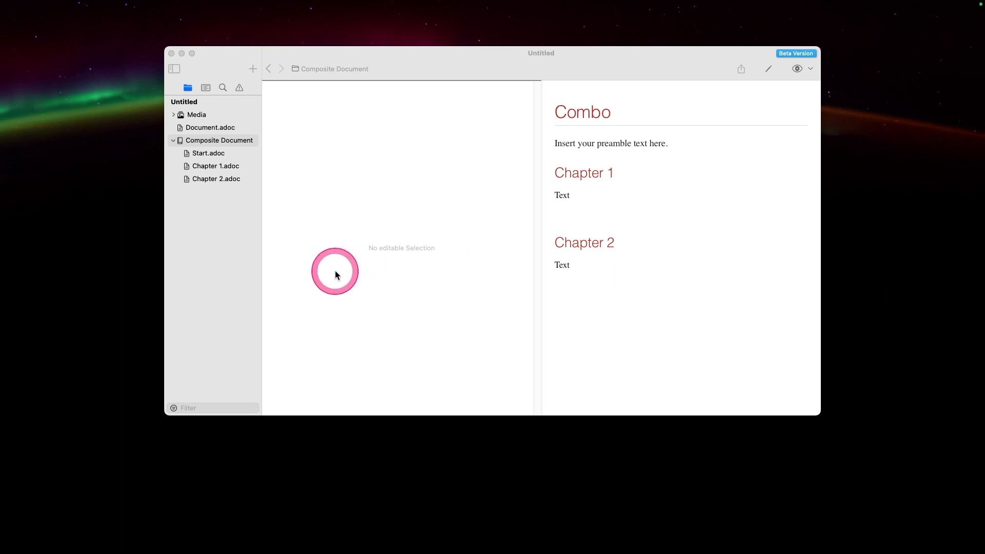
left_click_drag(45, 4, 45, 50)
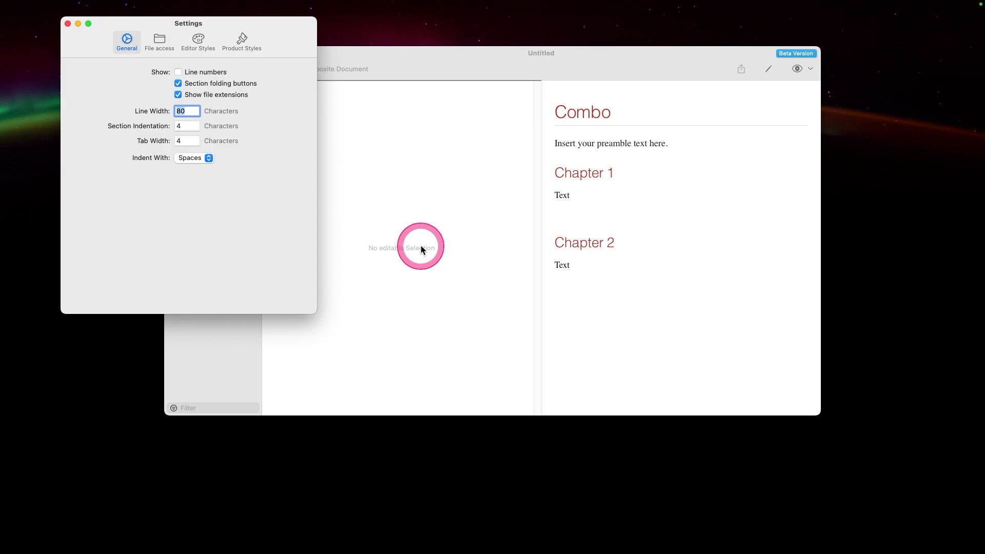
left_click_drag(144, 23, 441, 100)
left_click(476, 151)
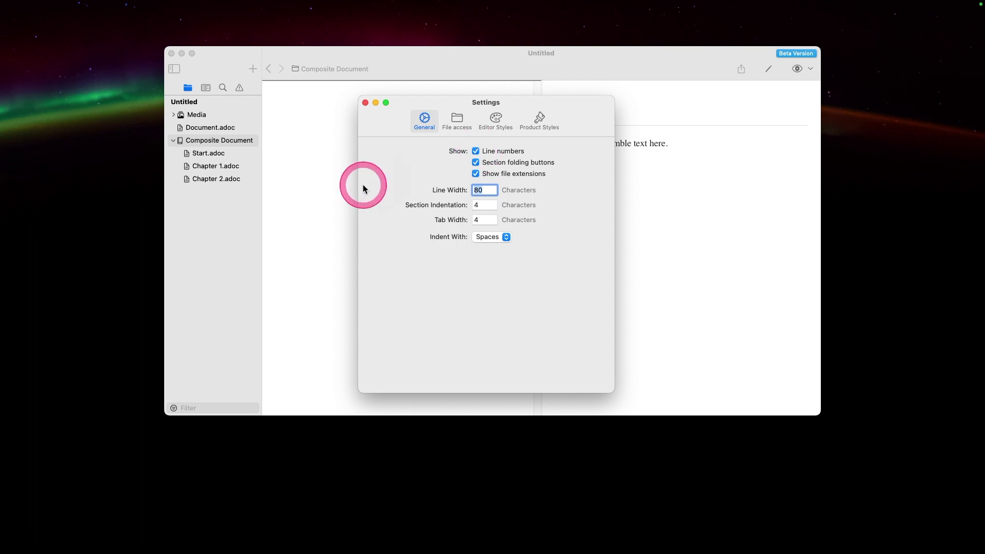
Open Start.adoc, then show the File access page in Settings
left_click(215, 154)
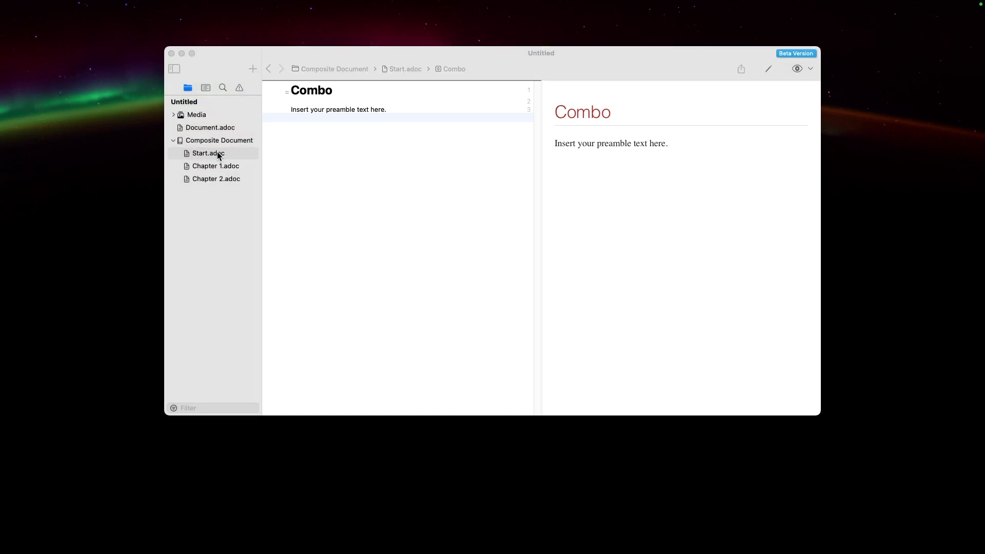
left_click(354, 177)
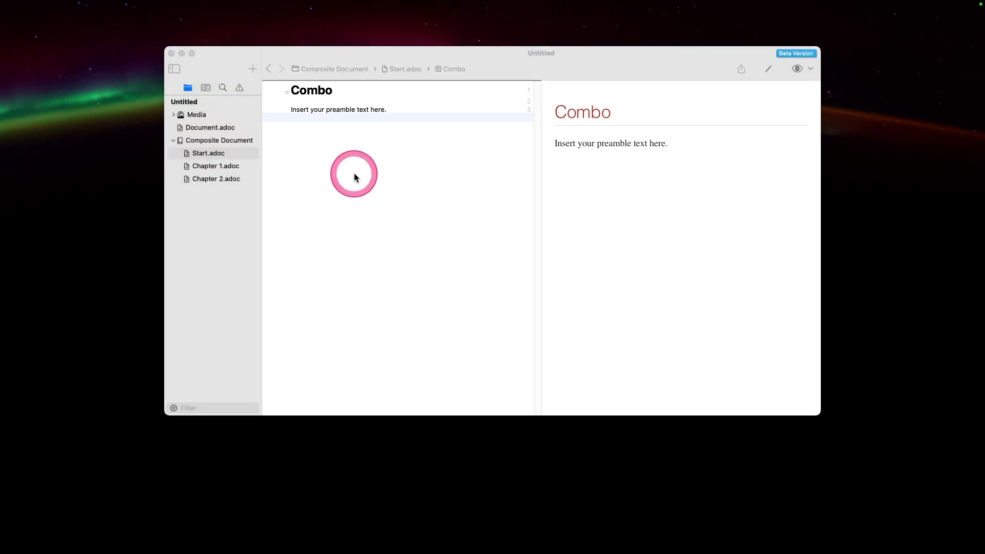
left_click(387, 159)
left_click(449, 123)
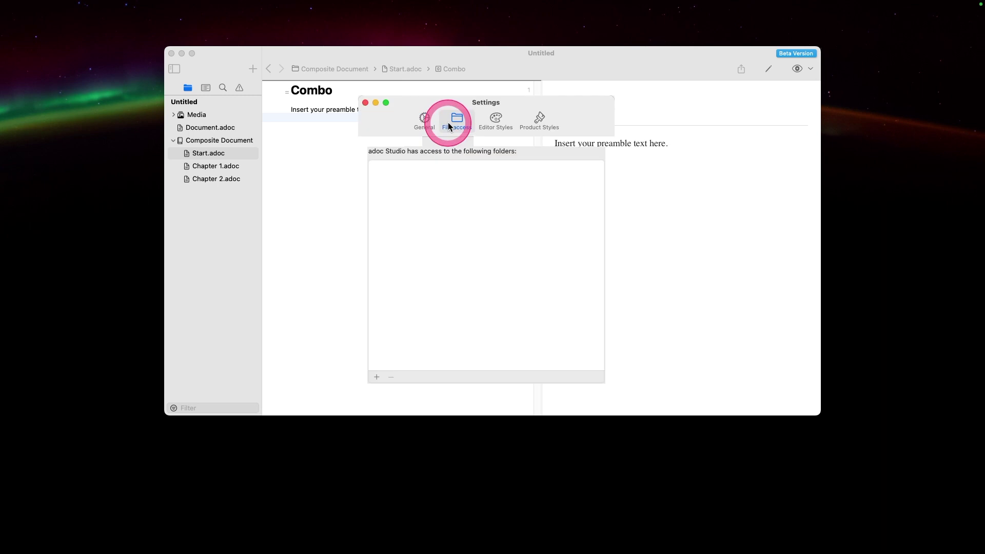
Compare the Asciidoctor and Black & White product styles, cancelling a custom style install
left_click(490, 119)
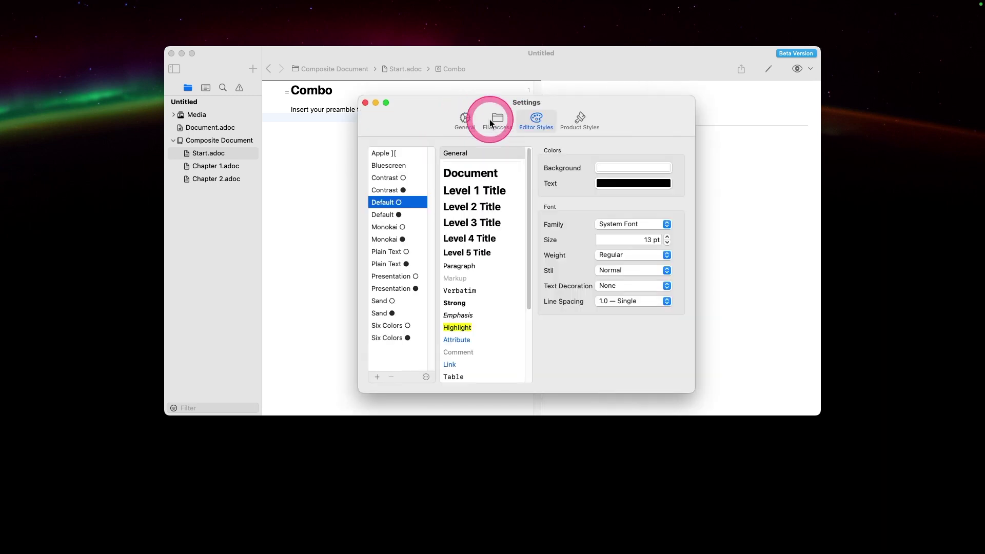
left_click(490, 123)
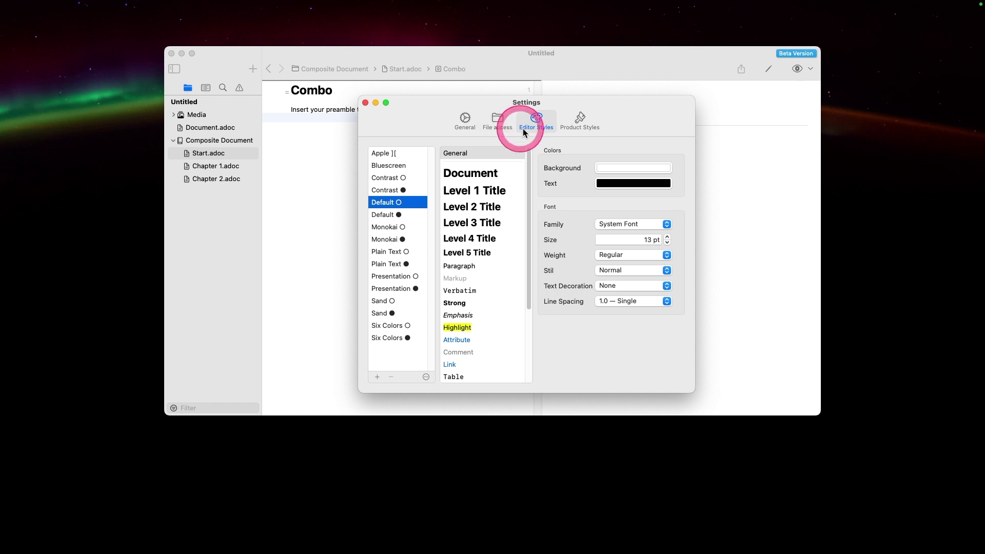
left_click(580, 124)
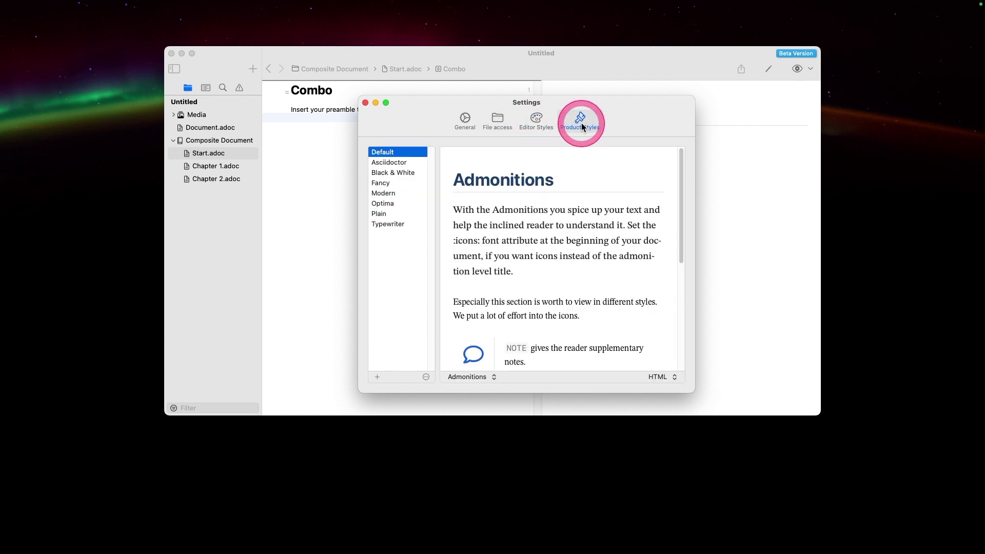
left_click(383, 163)
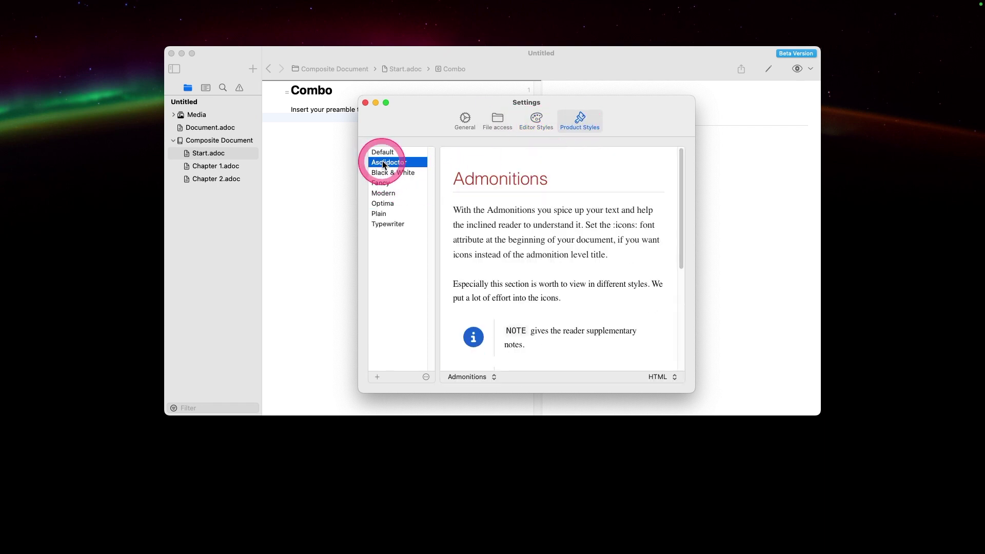
left_click(388, 173)
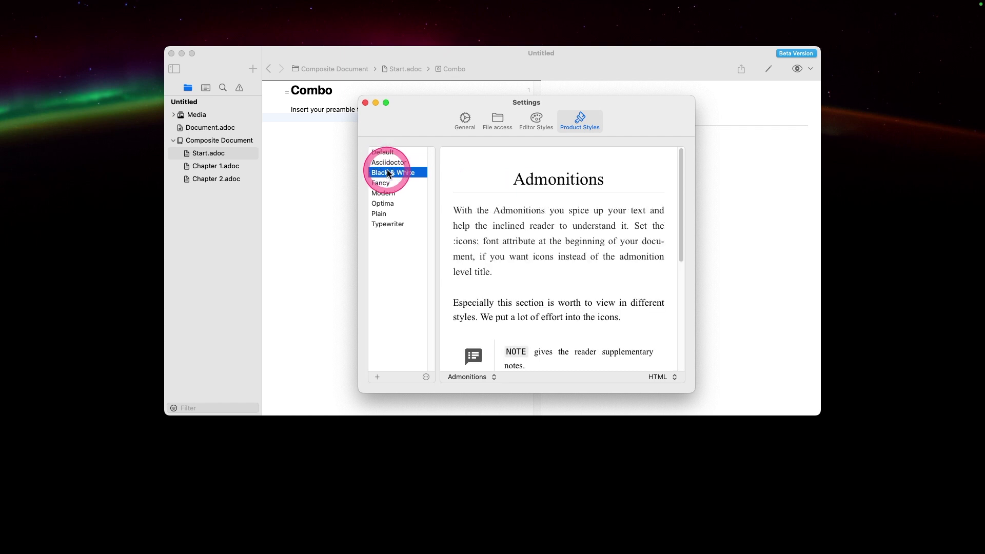
left_click(388, 162)
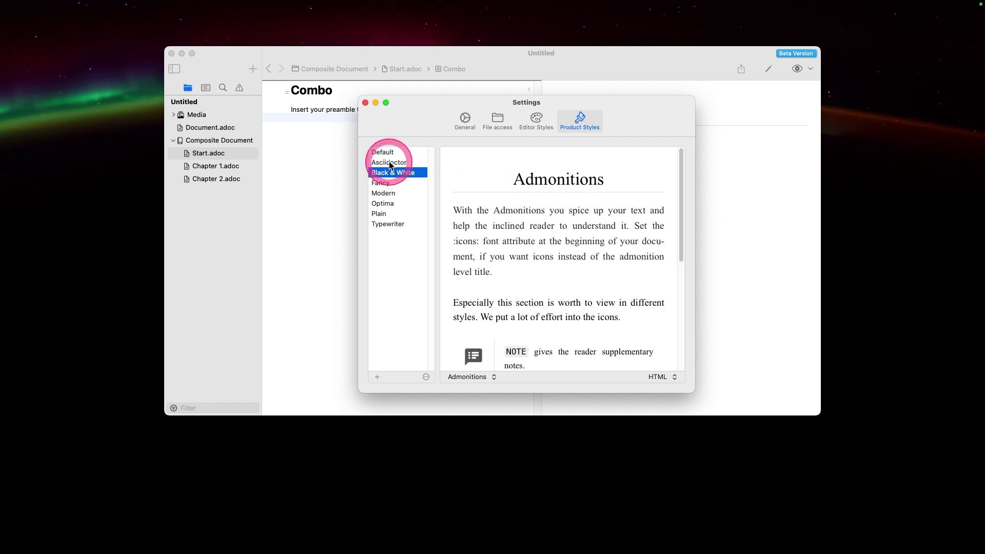
left_click(378, 375)
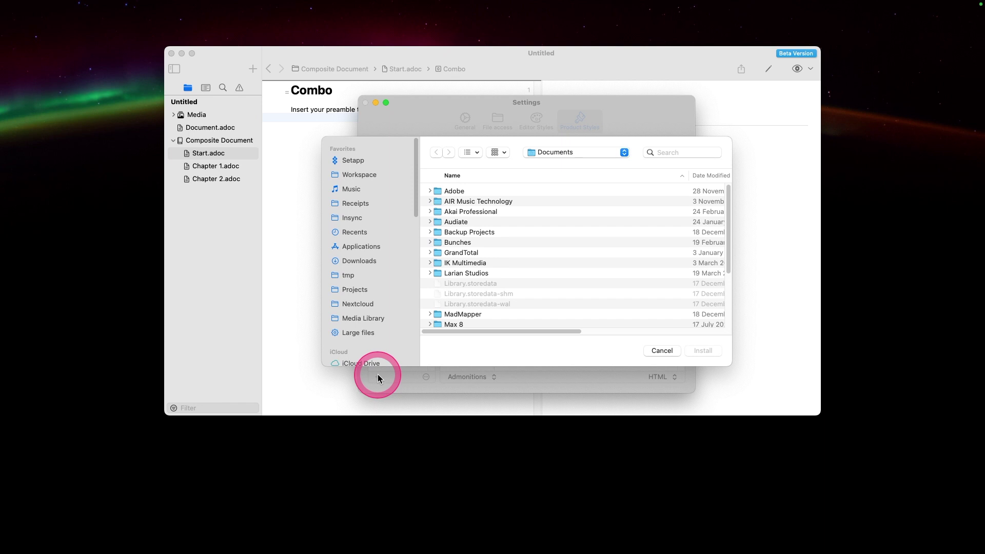
left_click(661, 351)
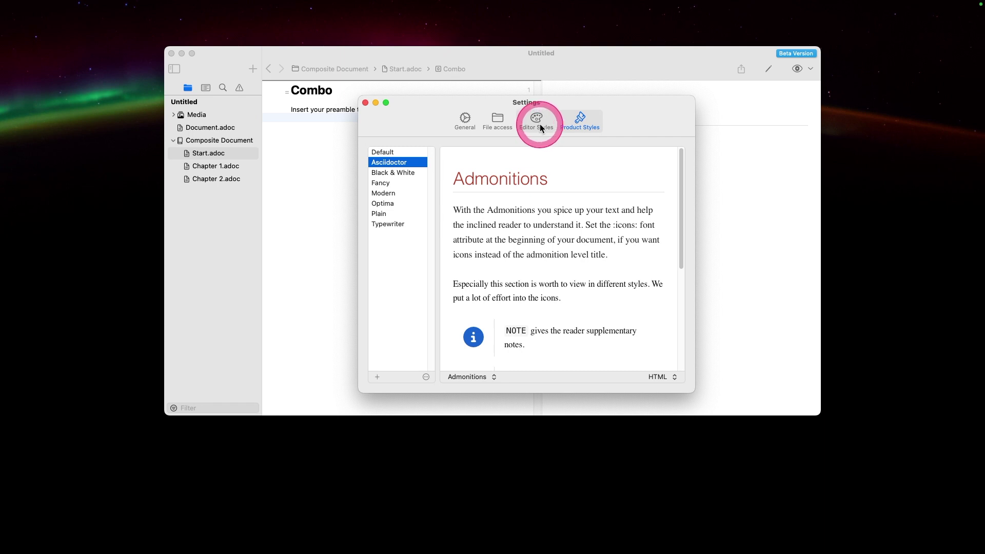
Scroll through the AsciiDoc Syntax sample, view Editor Styles, and close Settings
left_click(467, 377)
left_click(468, 388)
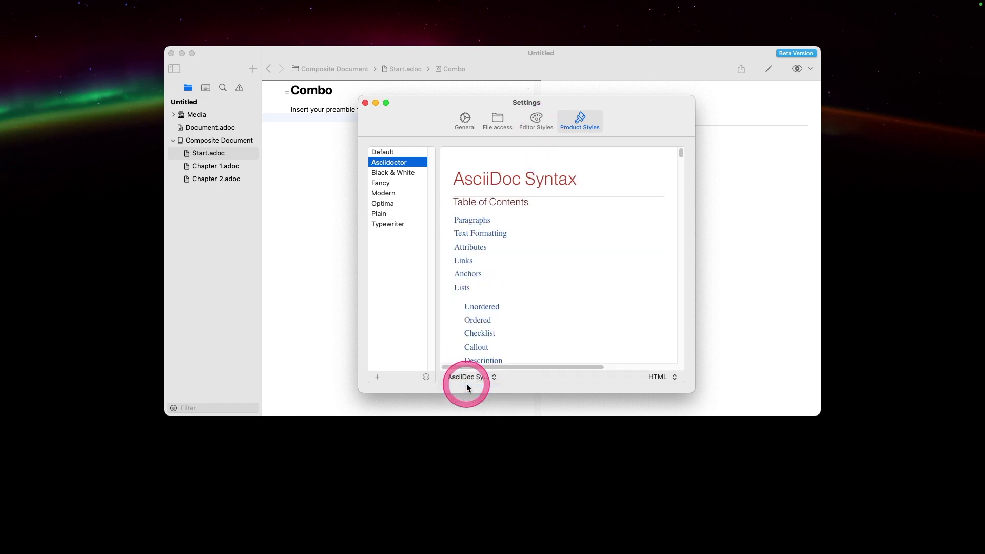
scroll(518, 293, "down", 10)
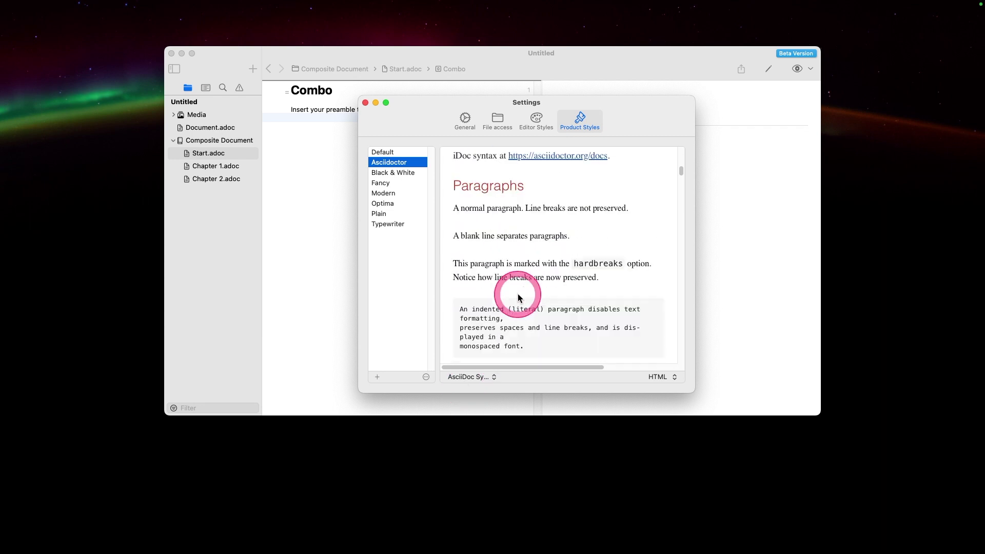
scroll(518, 297, "down", 8)
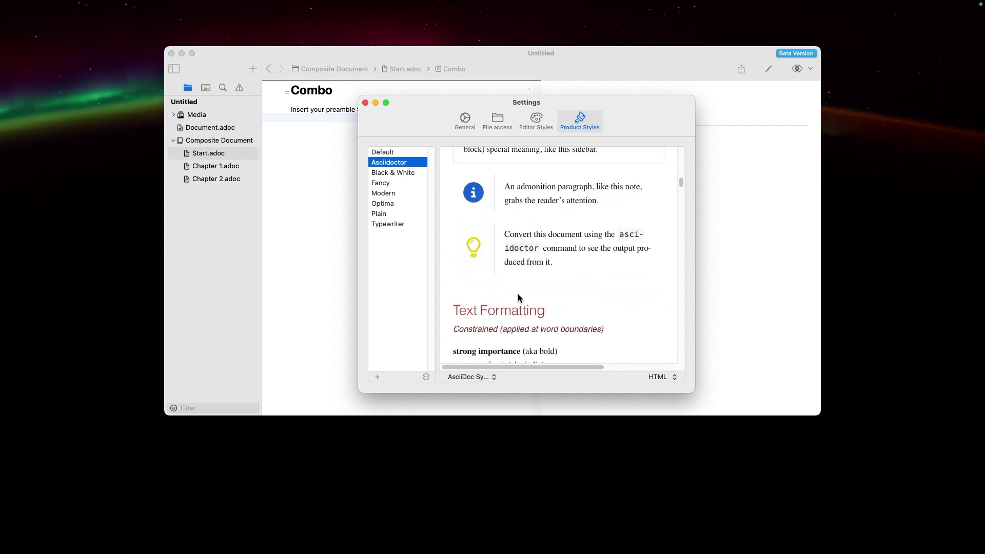
scroll(518, 297, "down", 6)
scroll(518, 294, "up", 8)
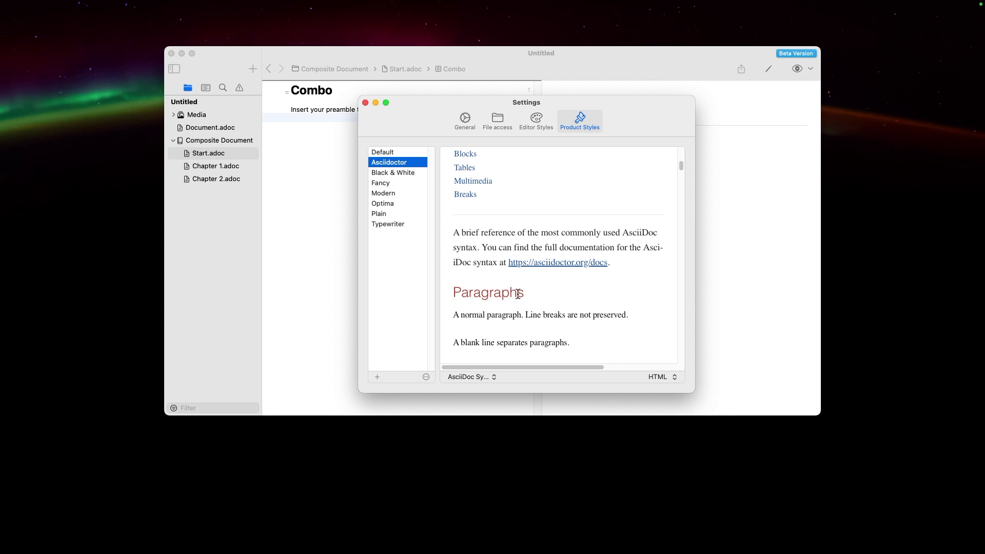
left_click(534, 122)
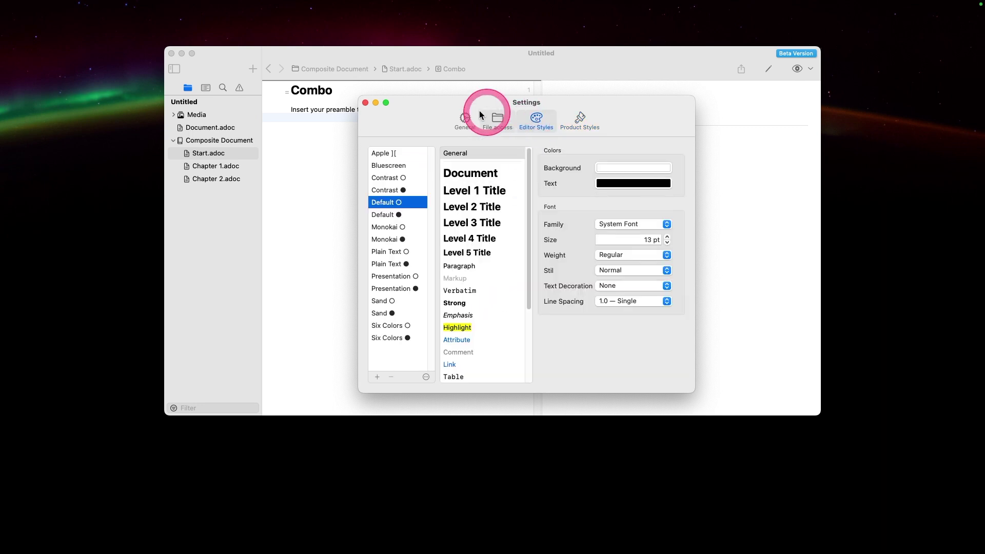
left_click(365, 103)
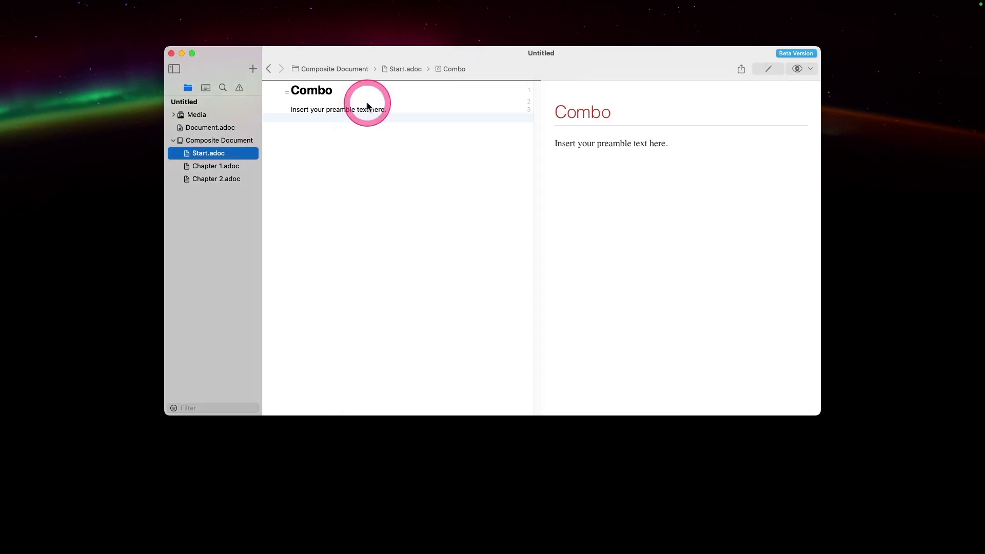
Add a new line and move the caret to the :ads-footnotes and :ads-endnotes lines
key("Return")
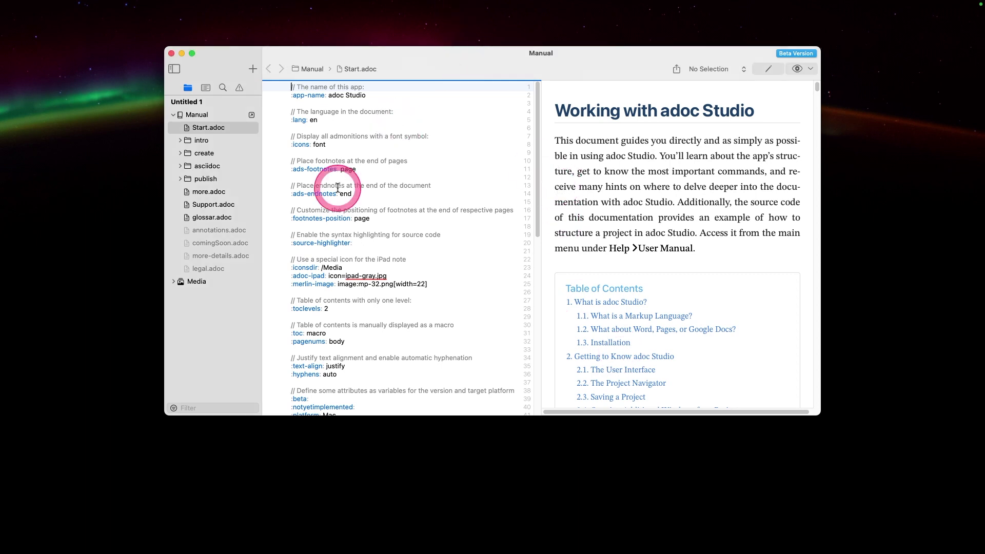
left_click(318, 170)
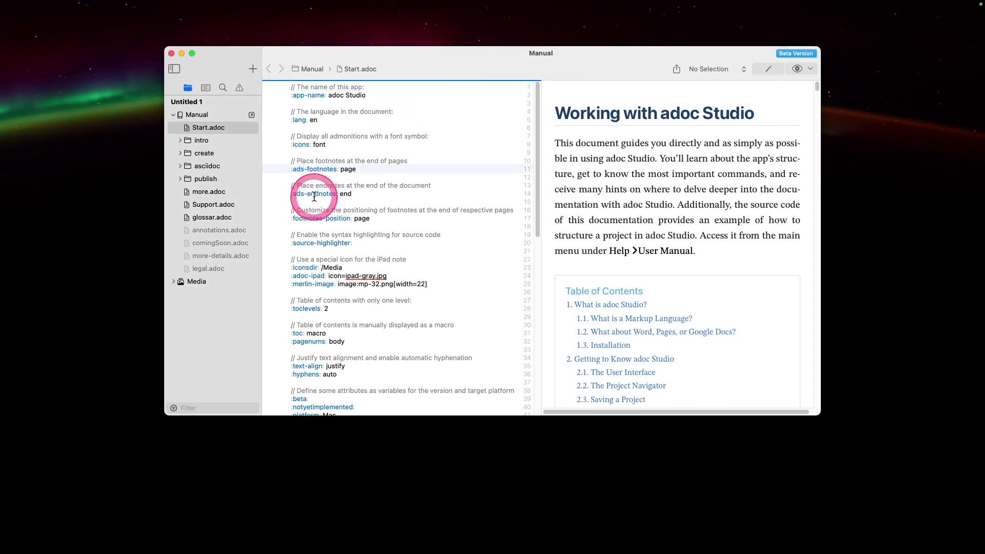
left_click(311, 194)
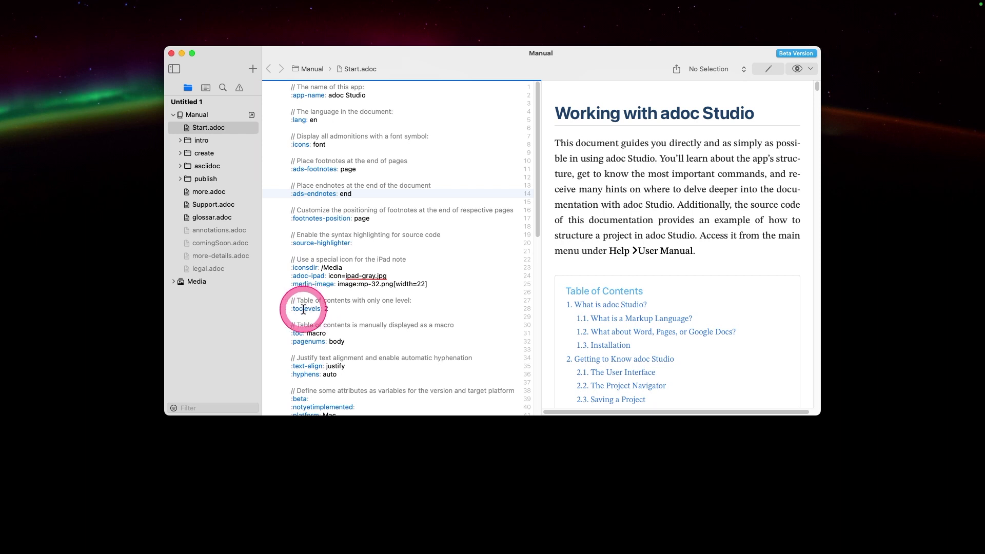
Tile Manual to the right half and Untitled to the left, then type '=' at Document.adoc's end
key("ctrl+alt+Right")
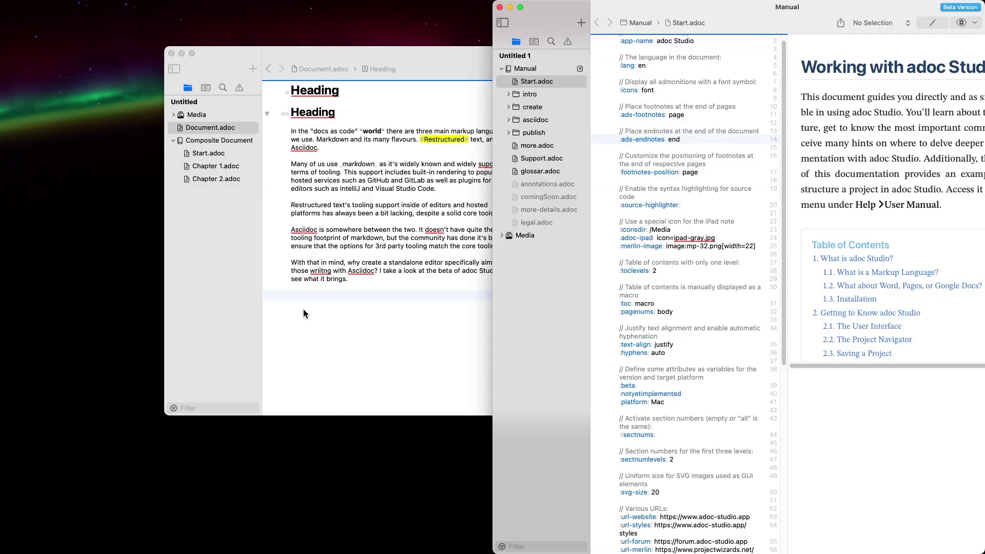
left_click(378, 331)
key("ctrl+alt+Left")
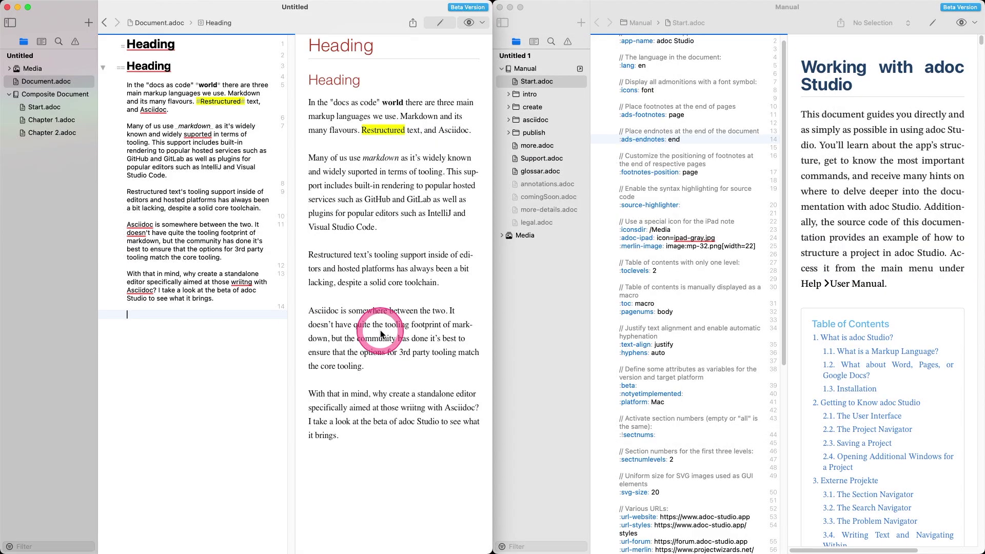
left_click(251, 357)
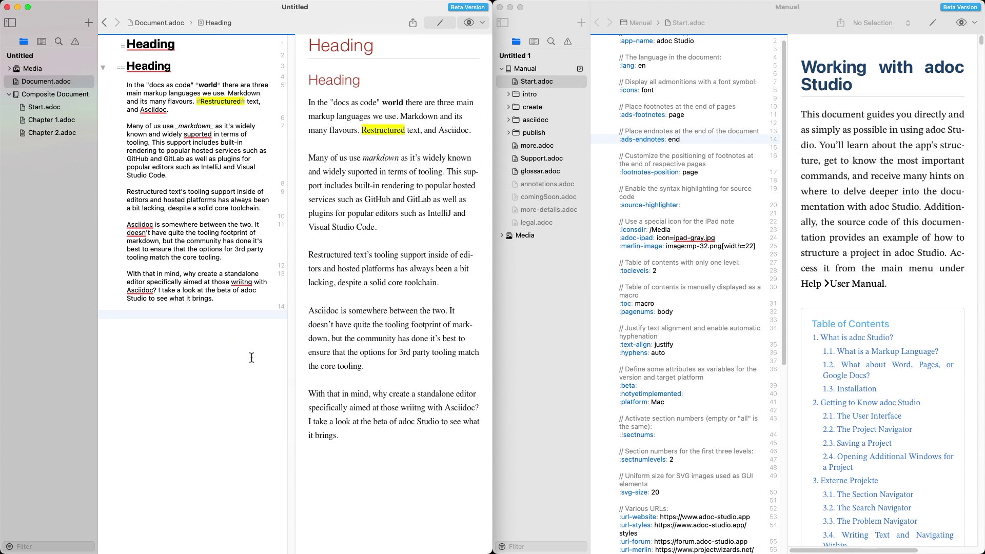
type("=")
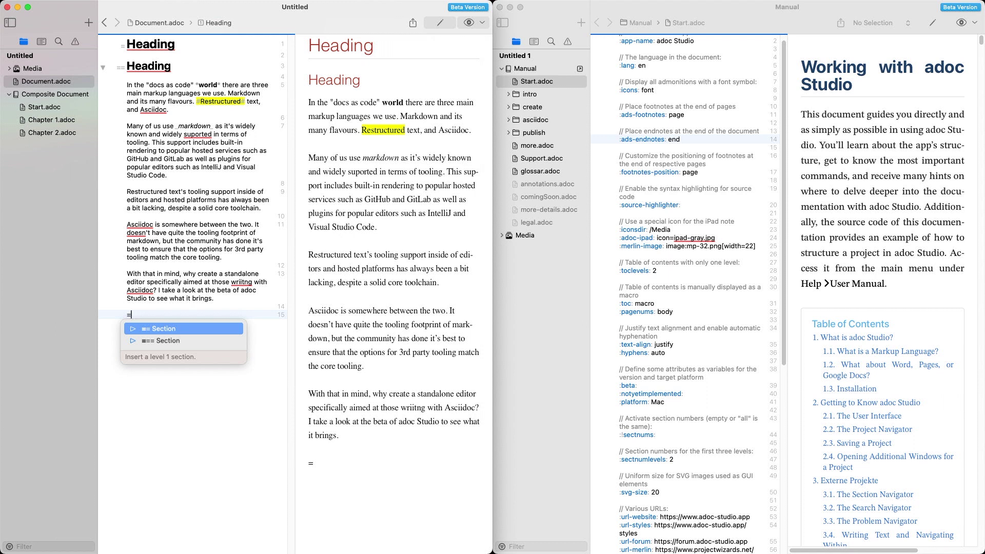
Browse the level 1 and level 2 section suggestions for '=', then delete it
key("Down")
key("Up")
key("Down")
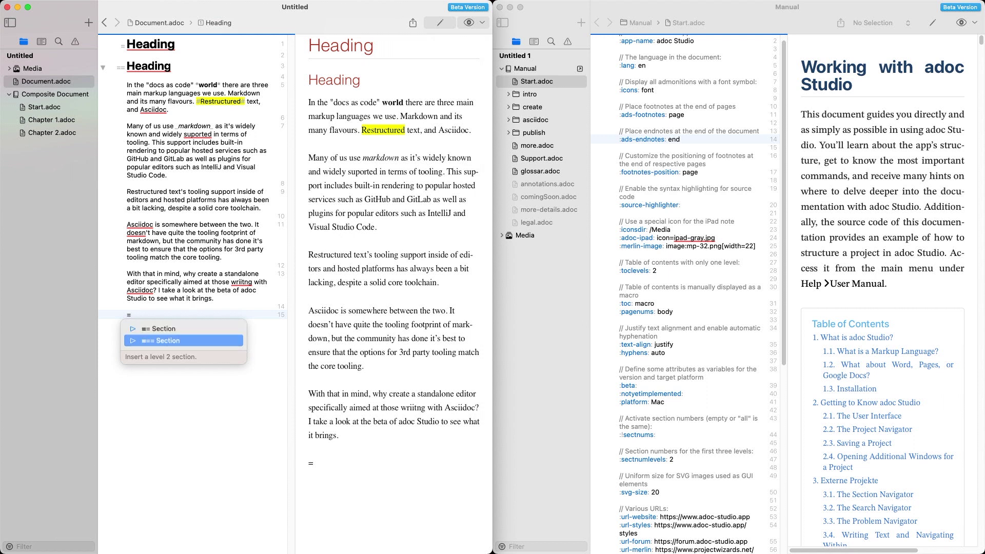
key("BackSpace")
Type ':' and browse attribute suggestions from chapter-signifier to important-caption, then delete it
type(":")
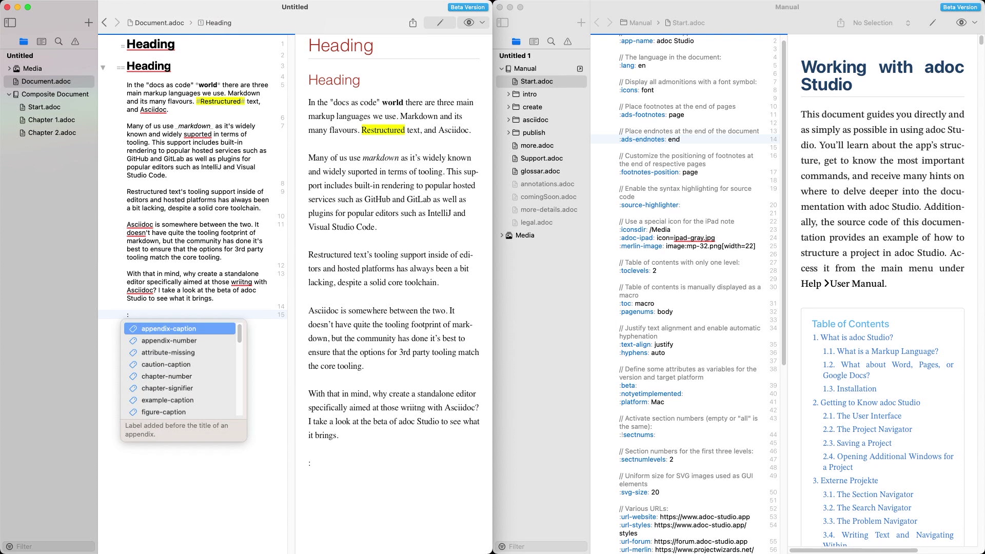
key("Down")
key("Down")
key("Down")
key("Down")
key("Down")
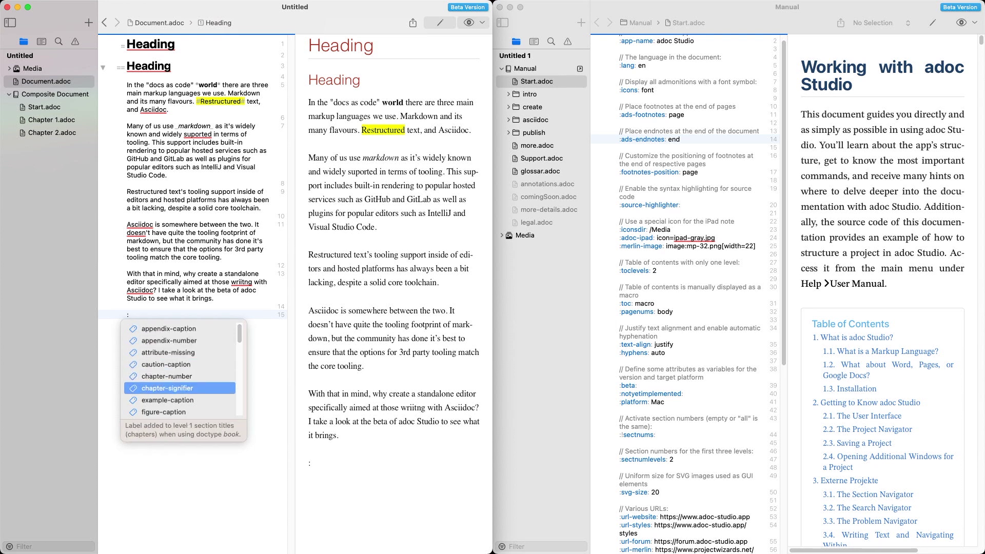
key("Down")
key("Down")
key("Down")
key("Down")
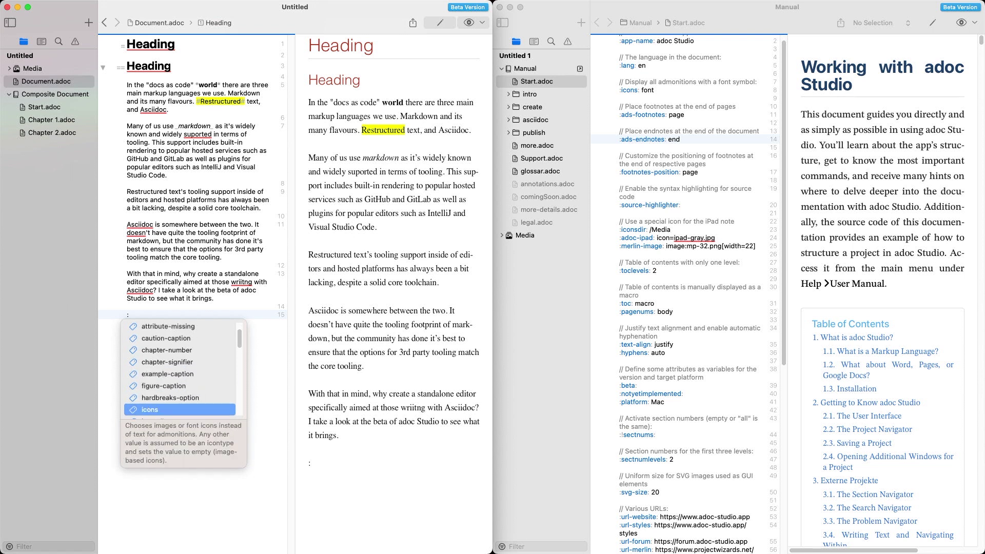
key("Down")
key("Up")
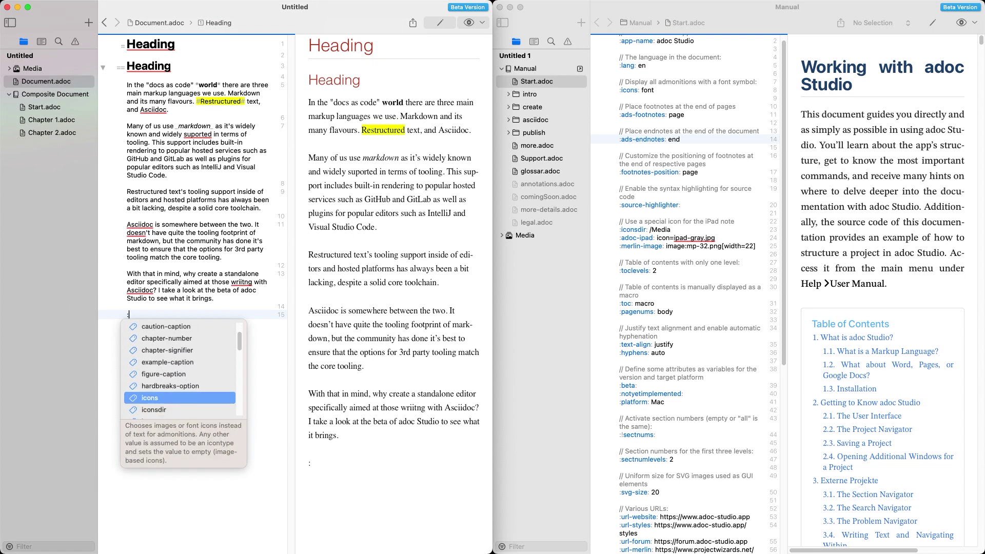
key("Up")
key("Up")
key("Up")
key("Up")
key("Up")
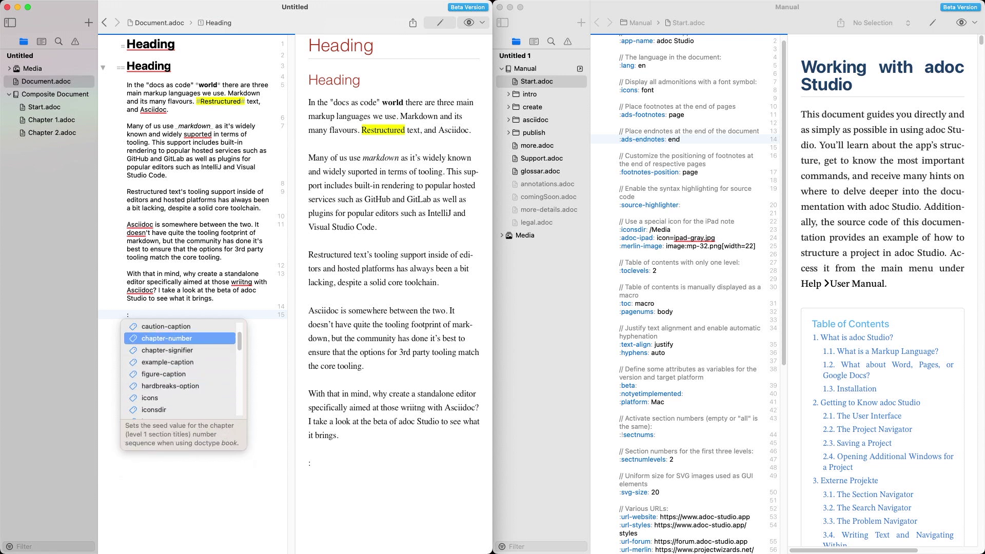
key("Down")
key("Down")
key("Down")
key("Down")
key("Down")
key("Down")
key("Down")
key("Down")
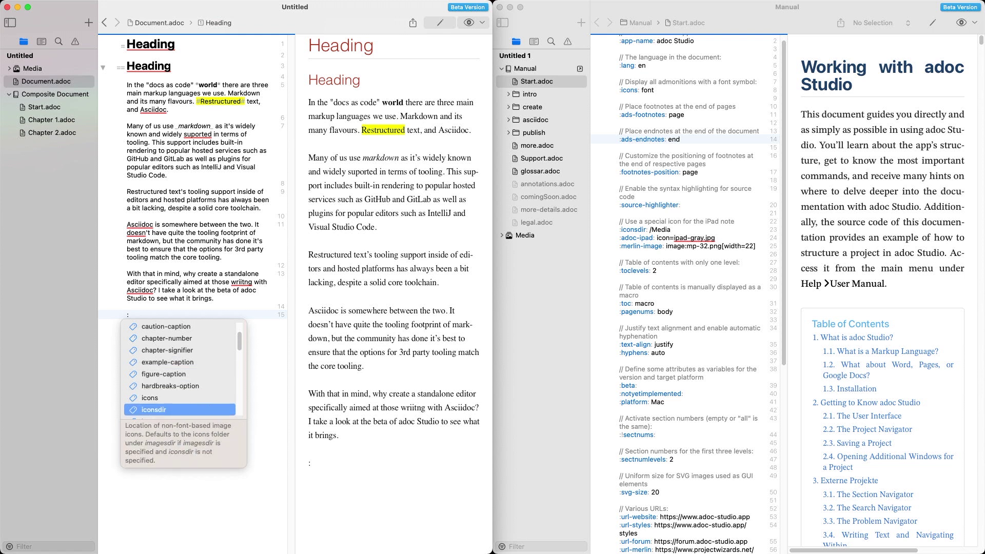
key("Down")
key("Down")
key("Down")
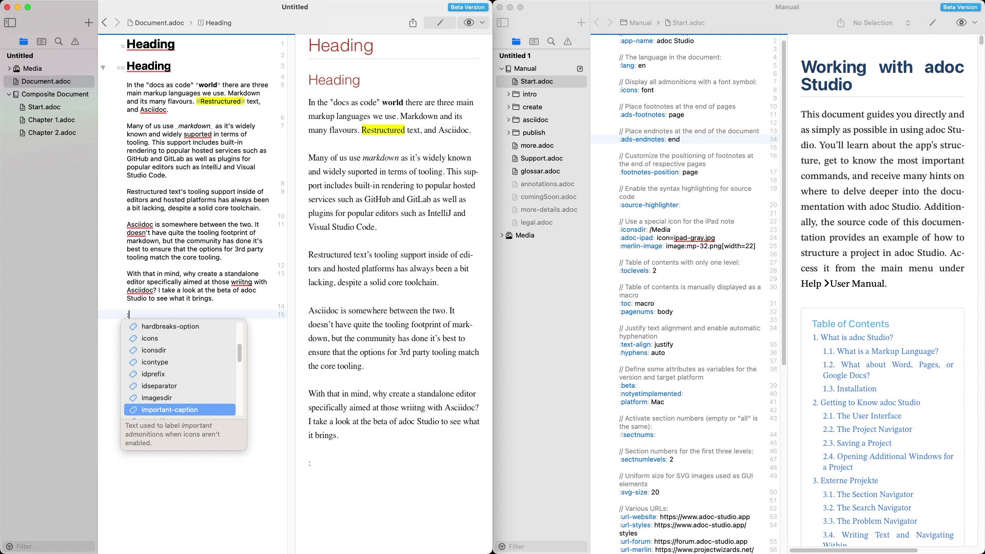
key("BackSpace")
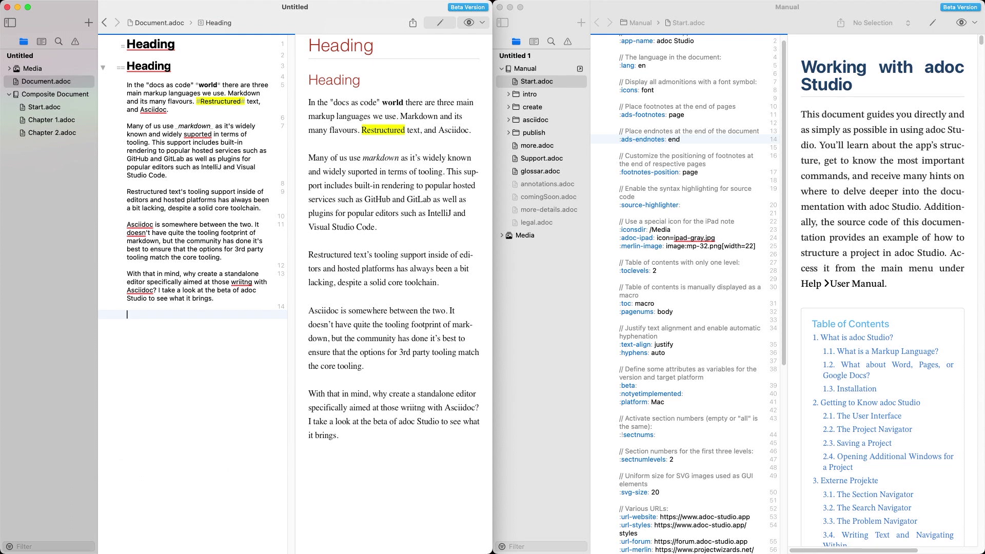
Scroll the Manual's Start.adoc, then open adoc-studio.adoc from the intro folder
scroll(647, 408, "down", 5)
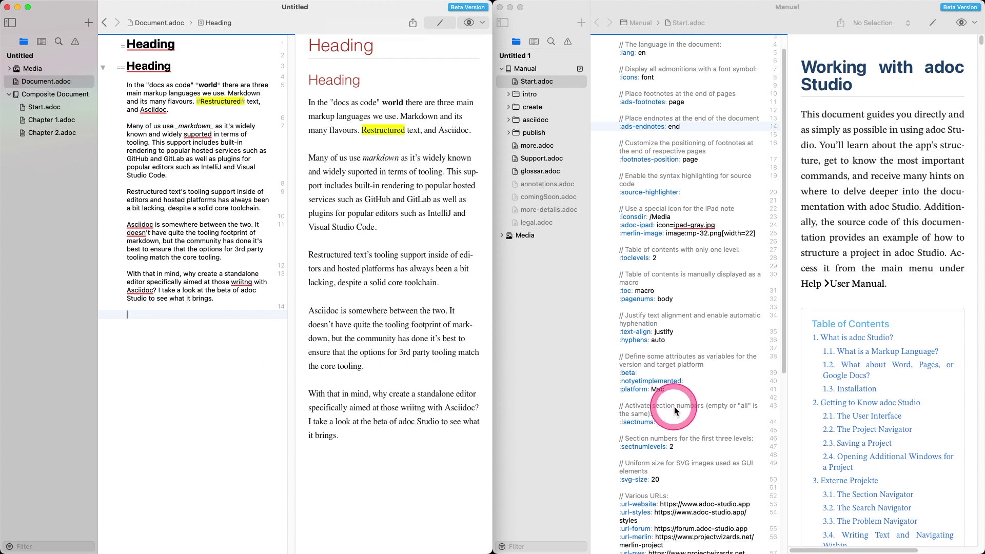
scroll(675, 410, "down", 4)
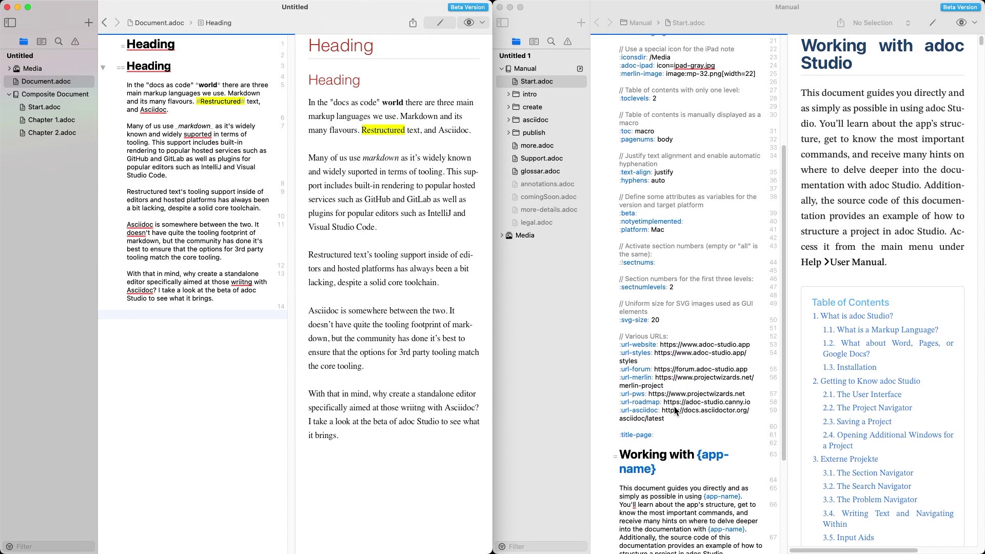
scroll(675, 411, "down", 2)
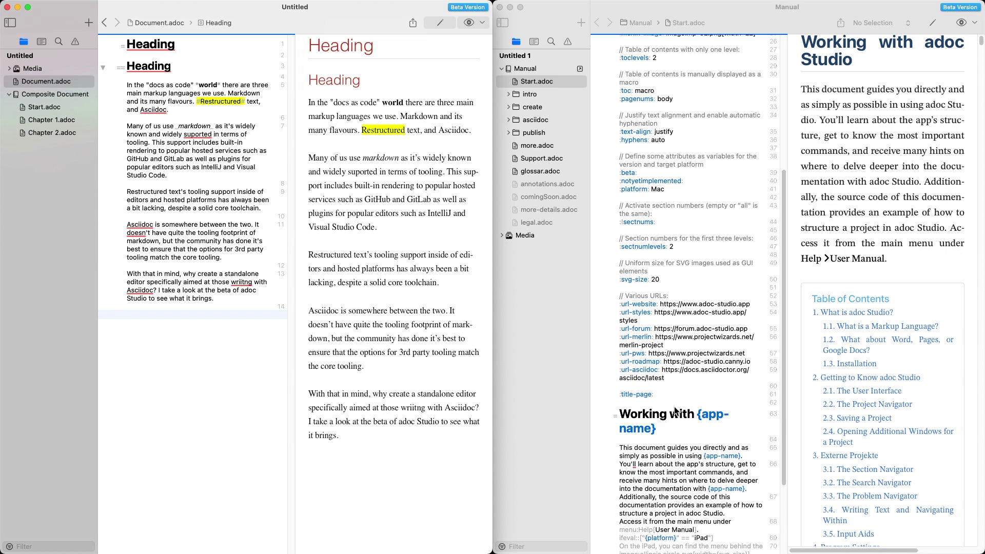
scroll(675, 411, "down", 1)
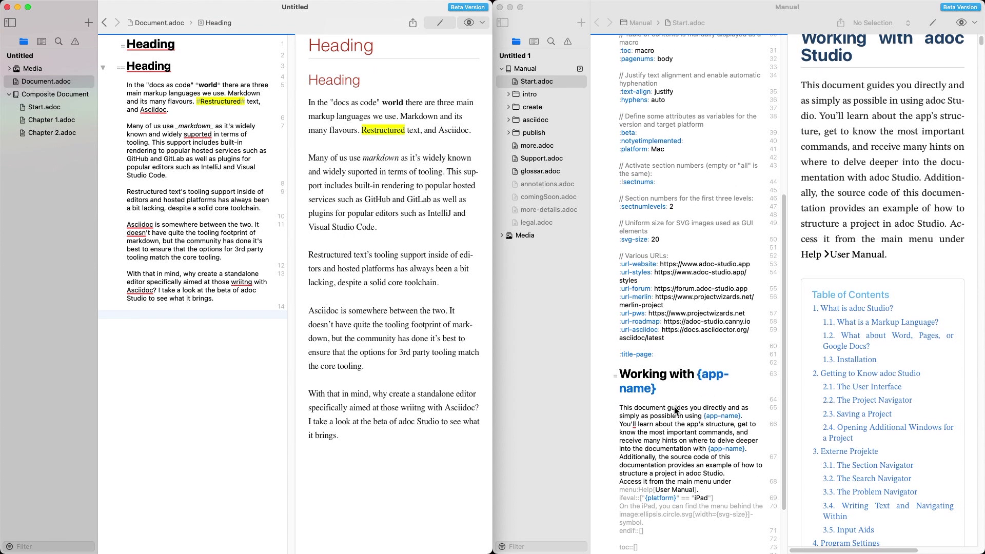
left_click(640, 472)
scroll(640, 472, "down", 4)
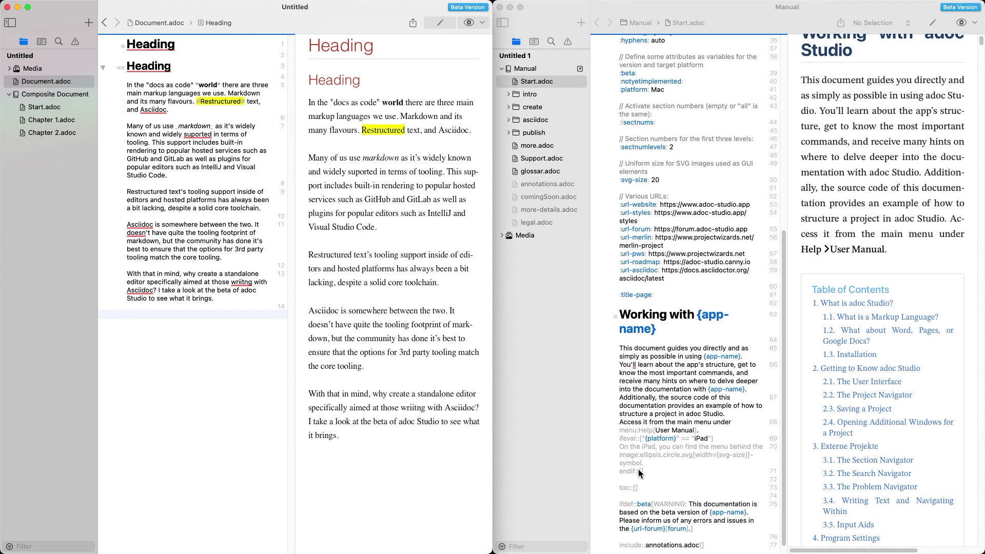
scroll(639, 473, "up", 15)
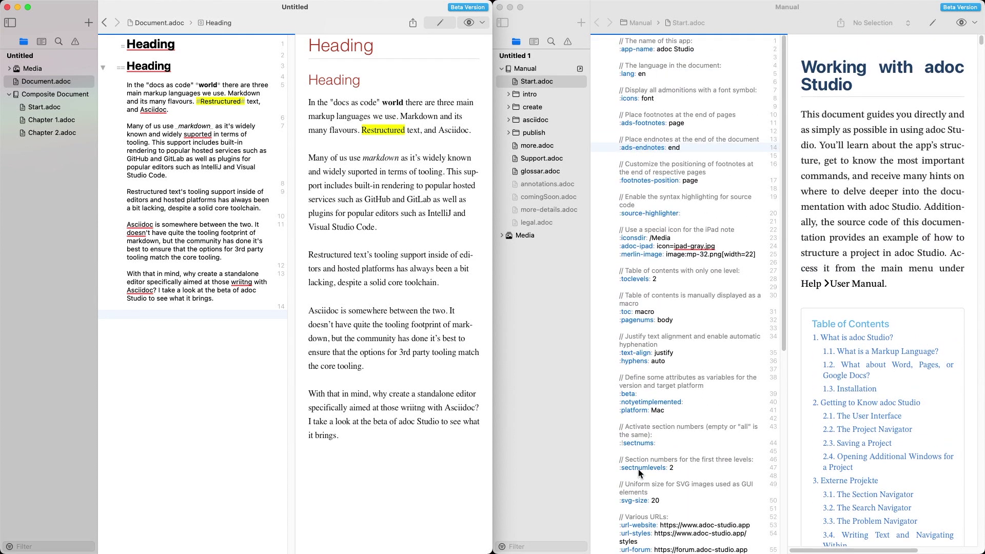
left_click(515, 96)
left_click(546, 107)
left_click(677, 177)
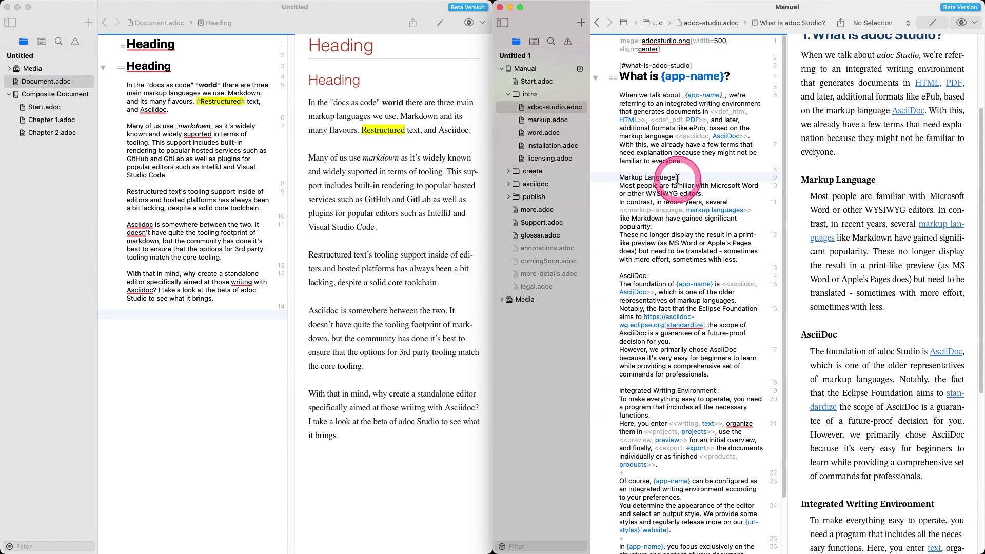
Paste {app-name} on a new last line of Document.adoc
left_click(170, 323)
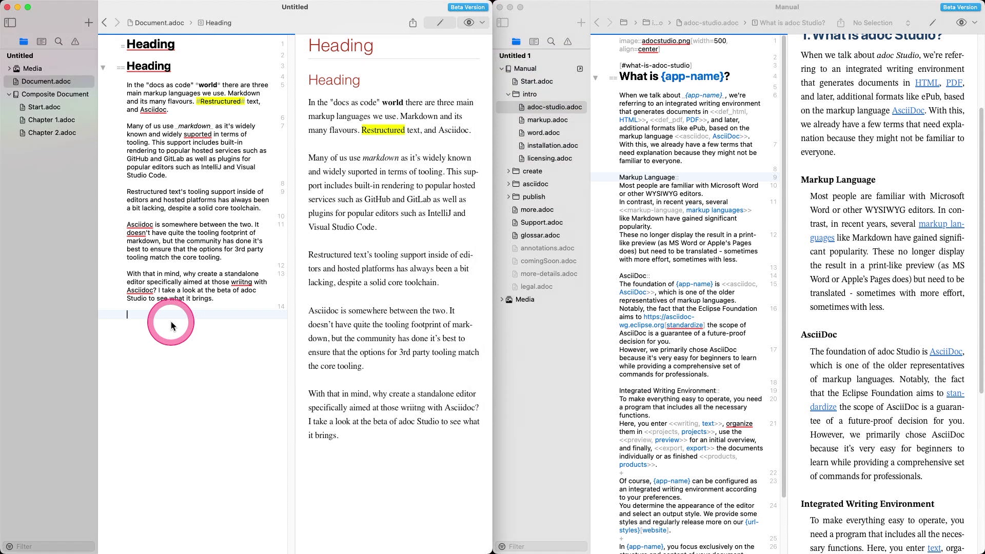
key("Return")
type("{app-name}")
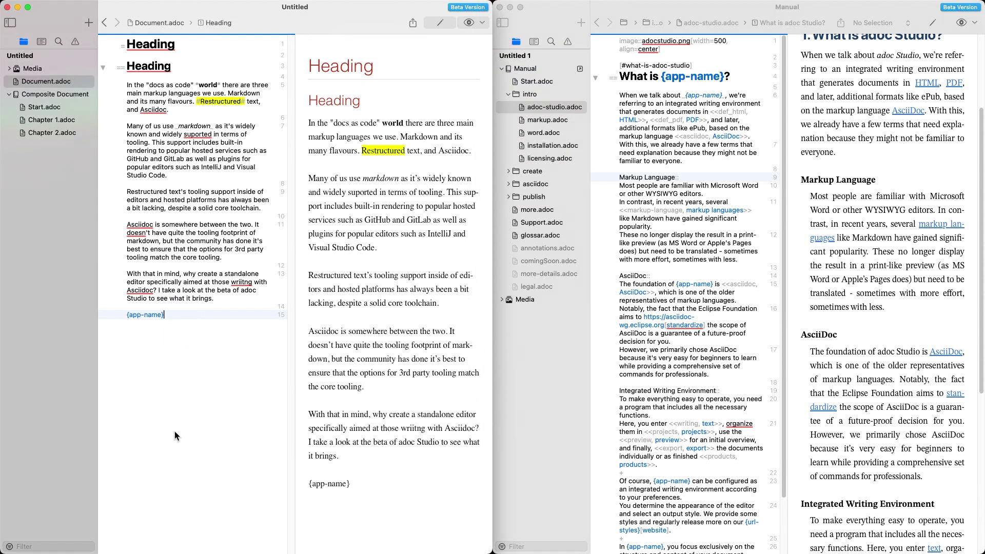
left_click(202, 401)
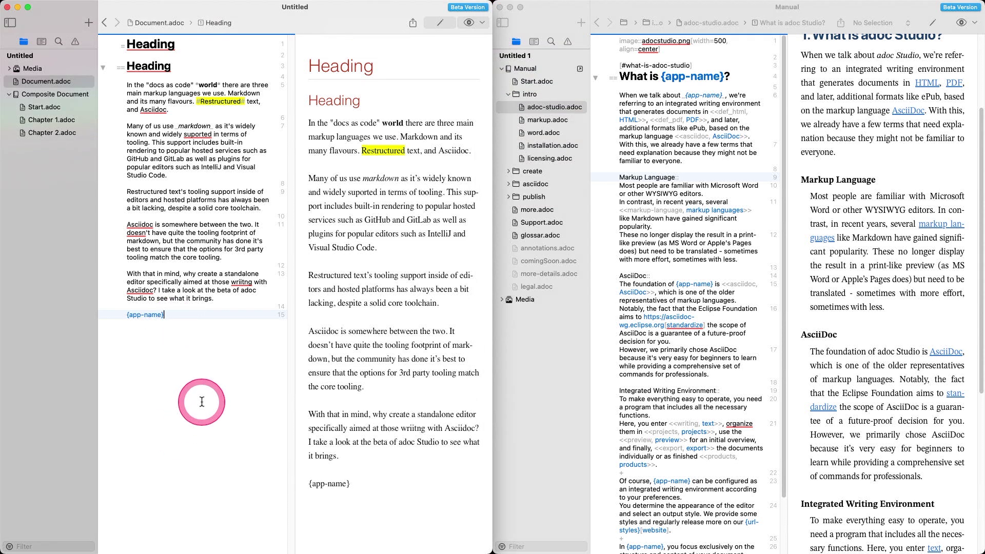
double_click(150, 315)
right_click(150, 315)
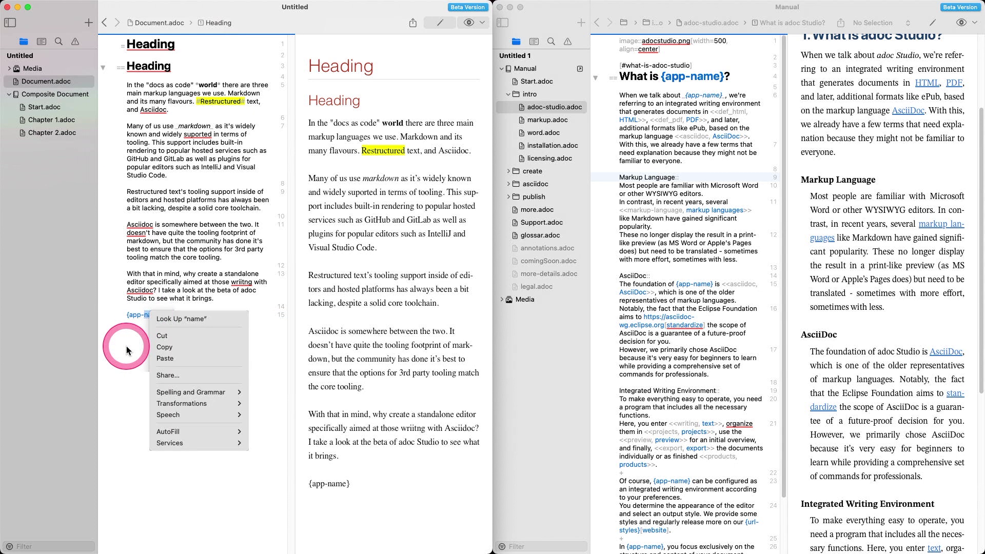
left_click(128, 350)
left_click(133, 348)
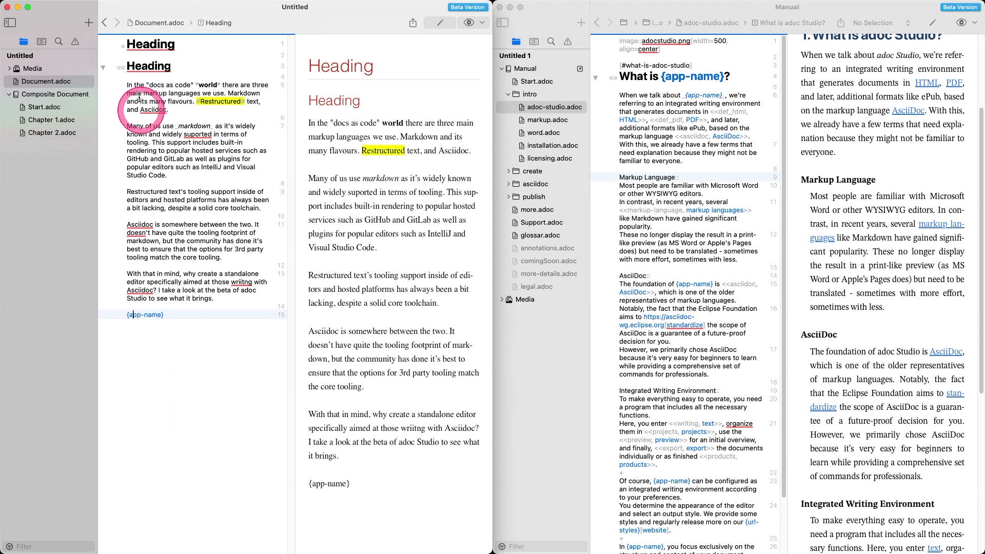
left_click(89, 23)
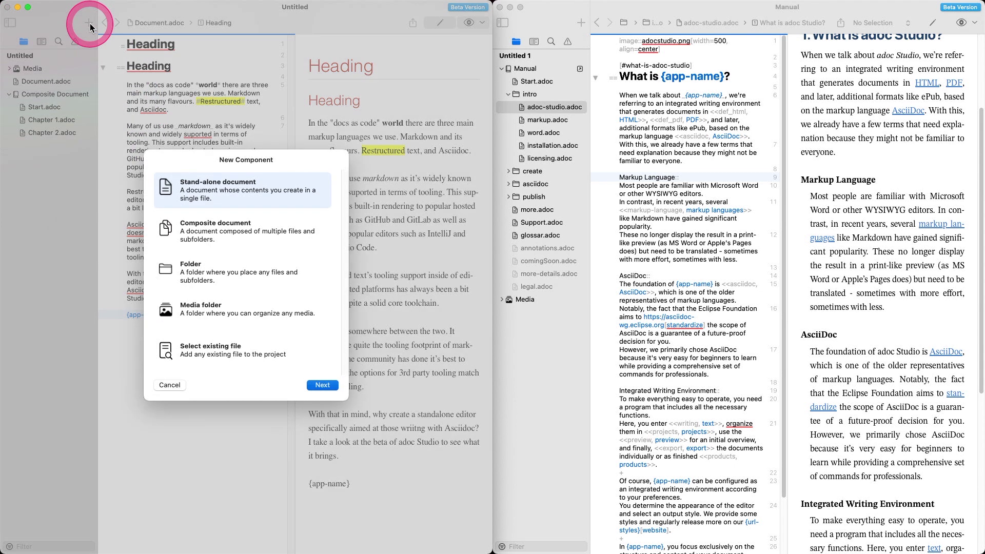
key("Escape")
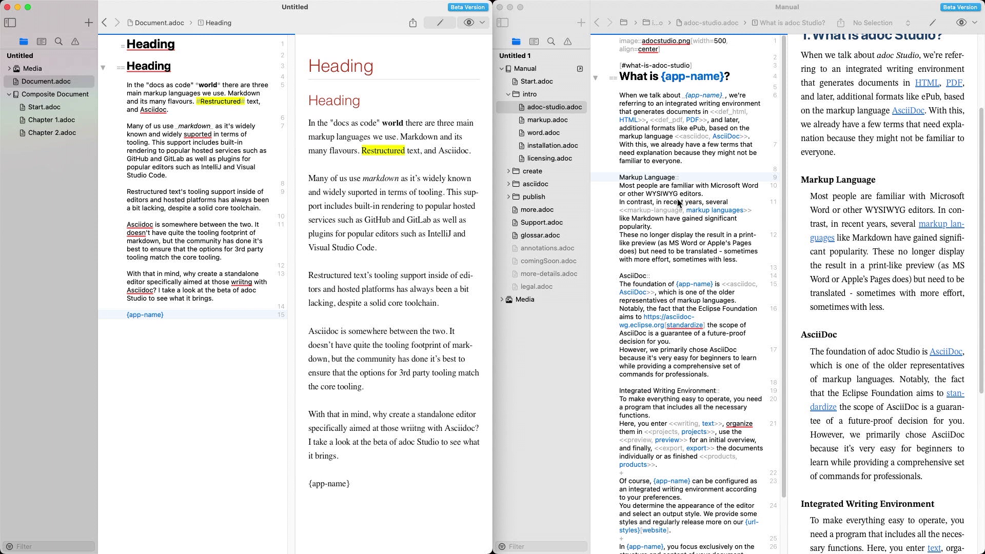
scroll(928, 224, "up", 1)
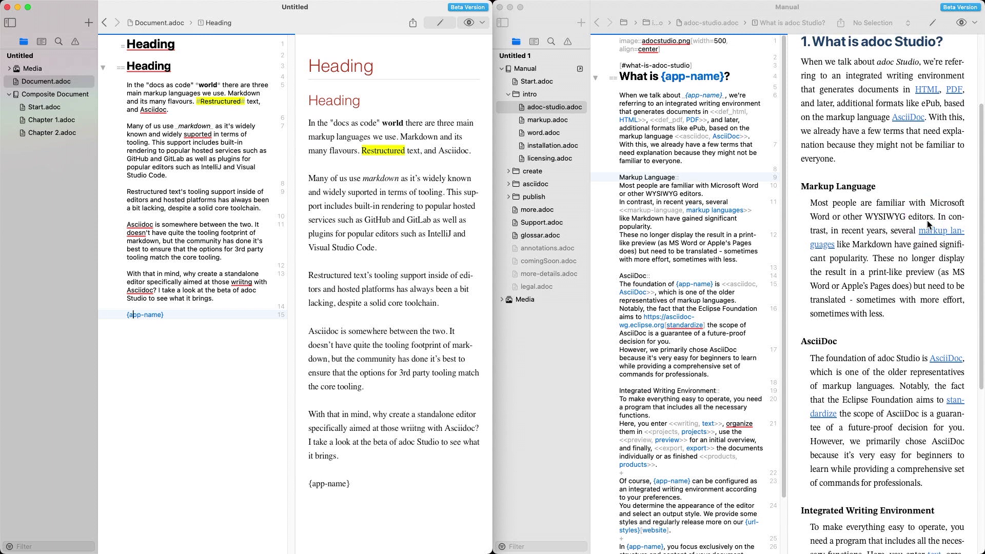
left_click(510, 186)
Add ':app-name: Video' at the top of Document.adoc and check Video in the preview
left_click(165, 57)
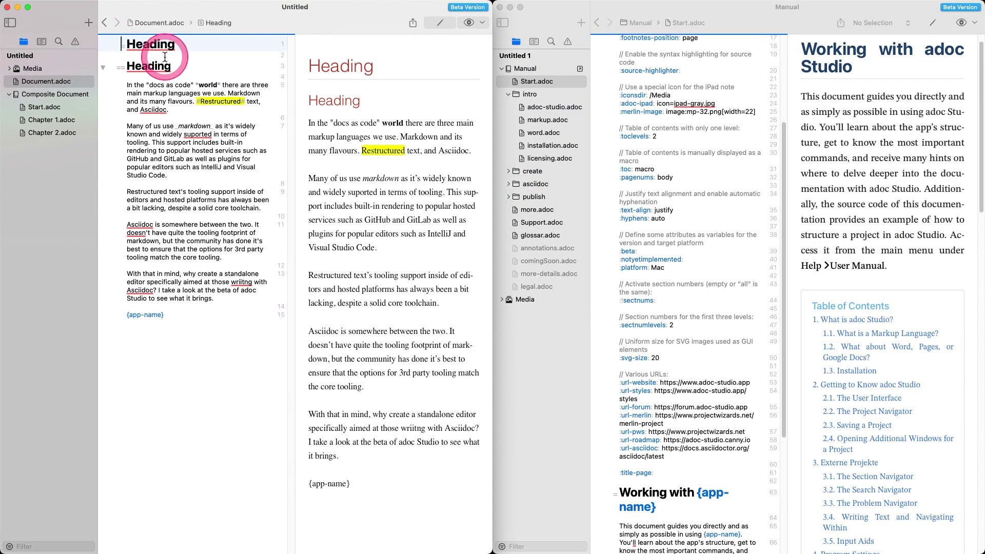
key("Return")
key("Up")
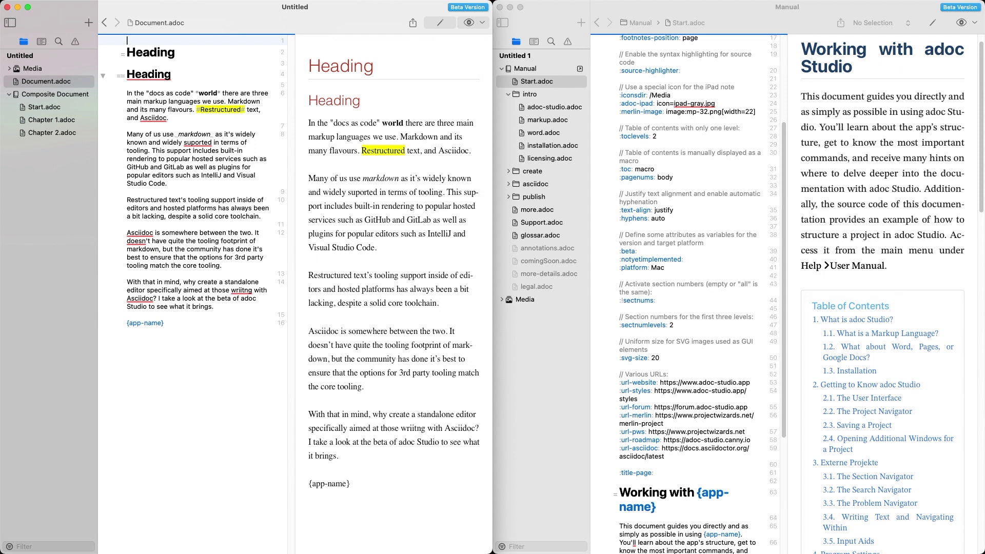
key("Return")
key("Up")
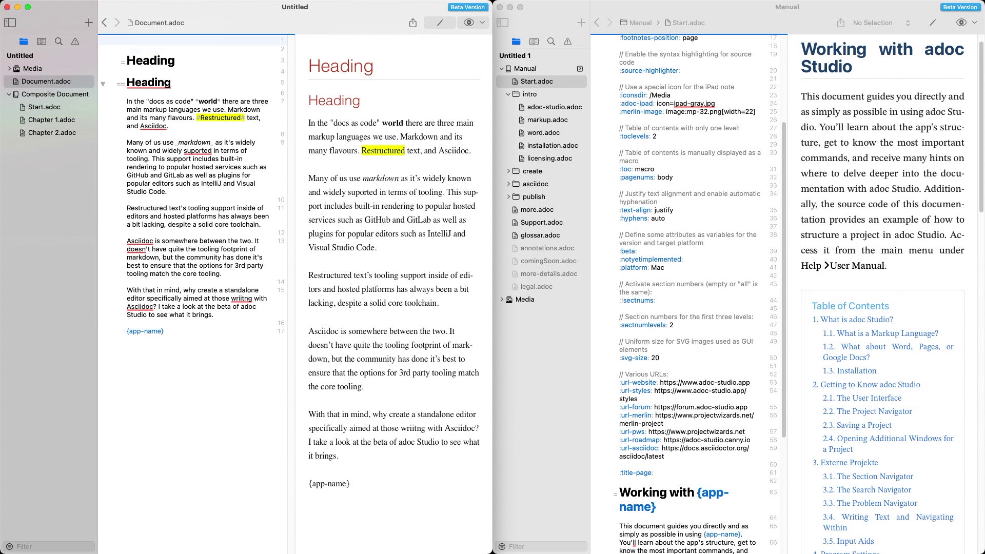
type(":")
key("Return")
type("Video")
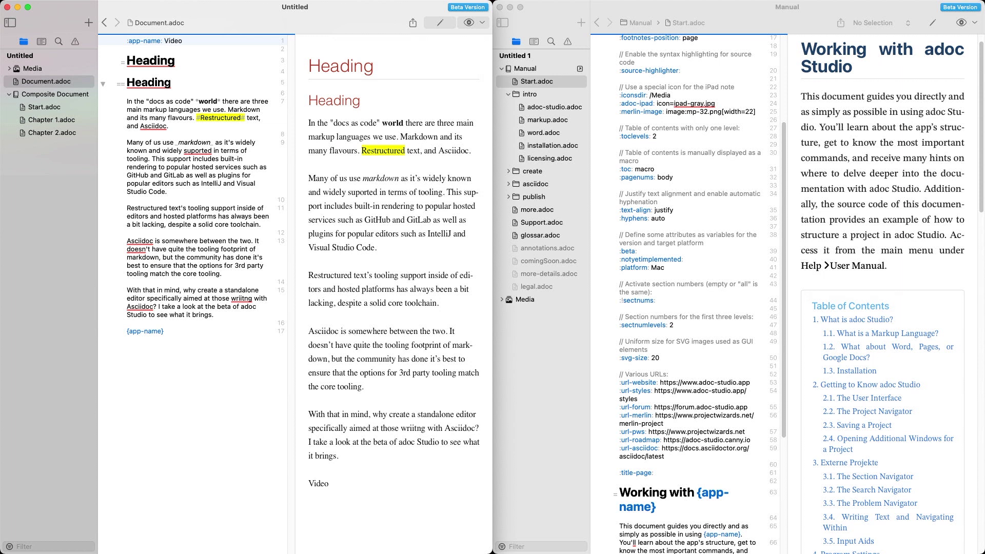
left_click(181, 199)
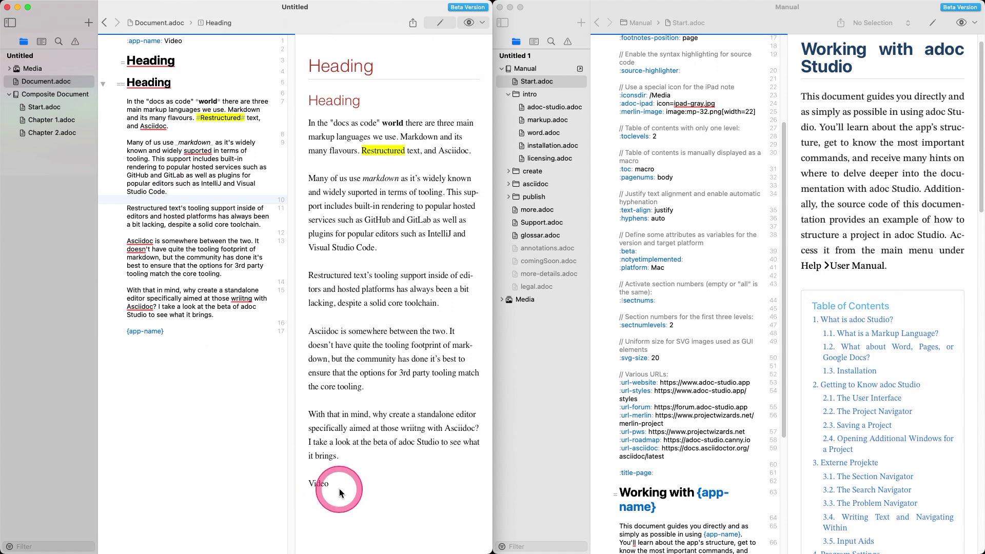
double_click(321, 482)
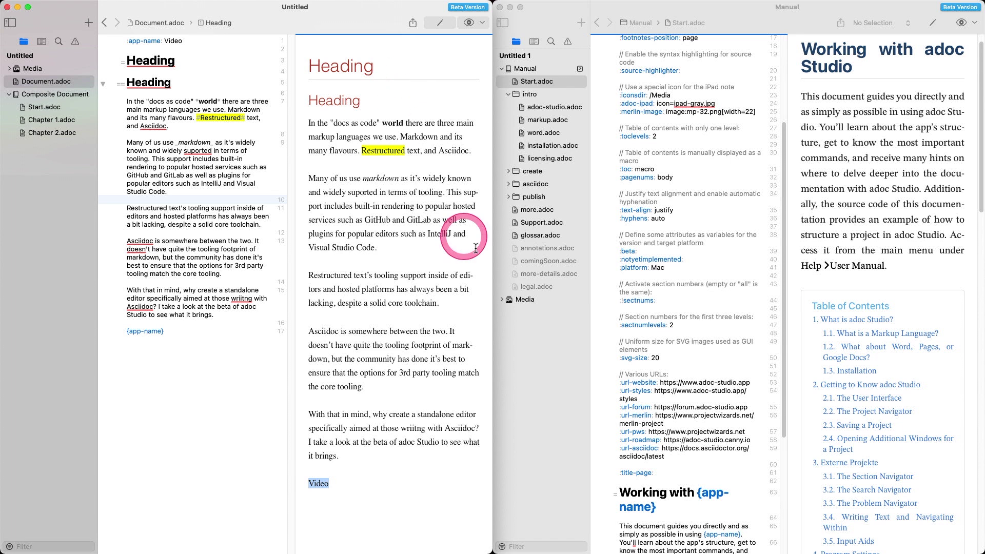
left_click(663, 286)
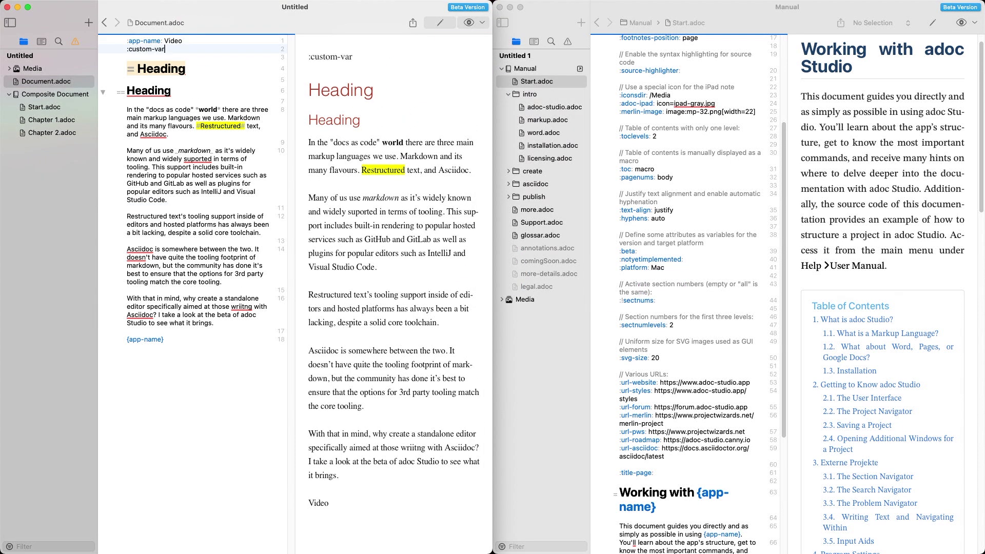
Set custom-var to World and add a 'Hello {custom-var}' line below {app-name}
type(":")
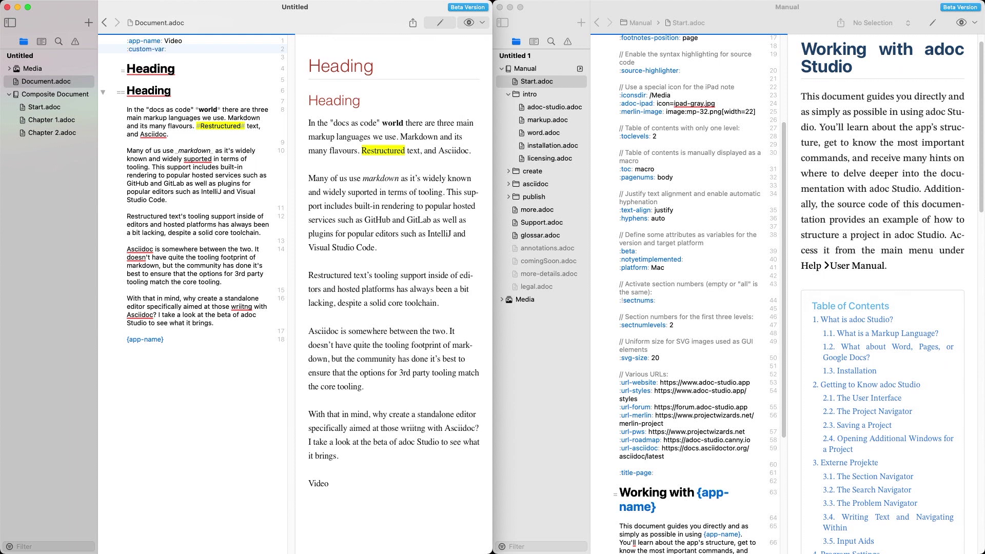
type(" World")
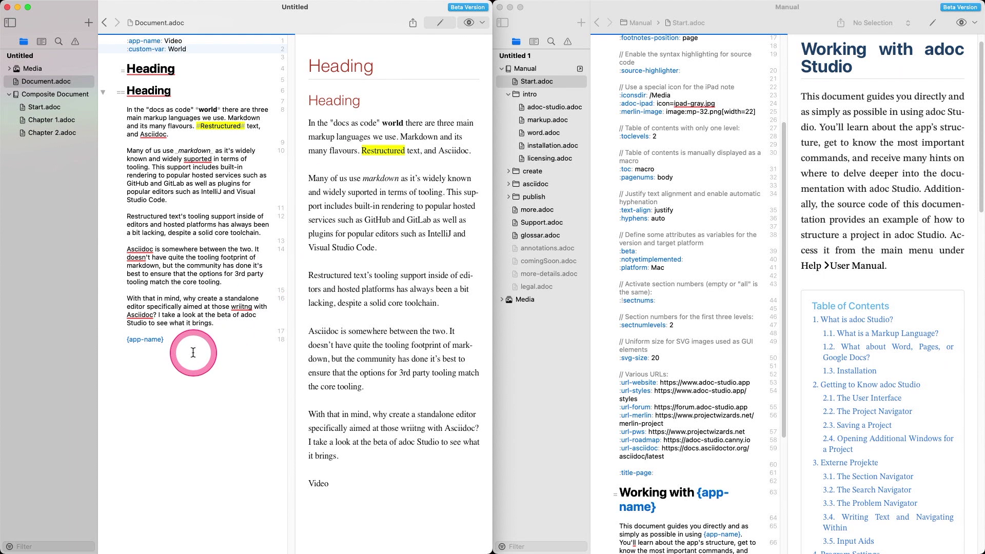
left_click(184, 339)
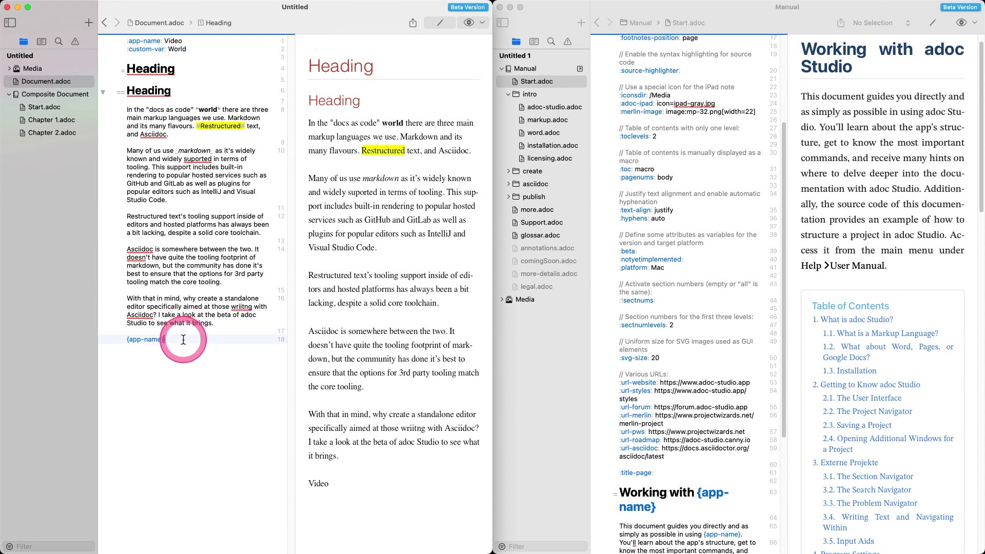
key("Return")
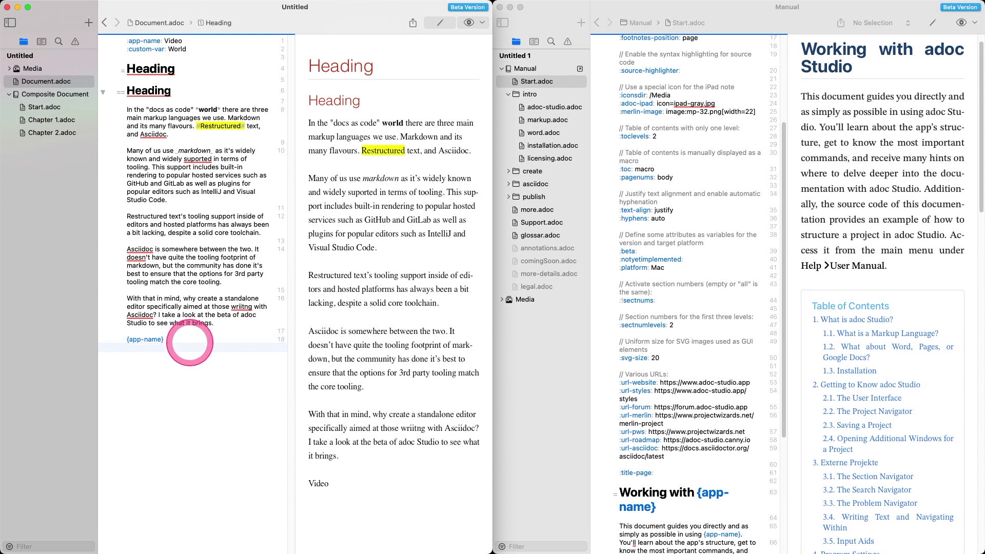
type("Hello ")
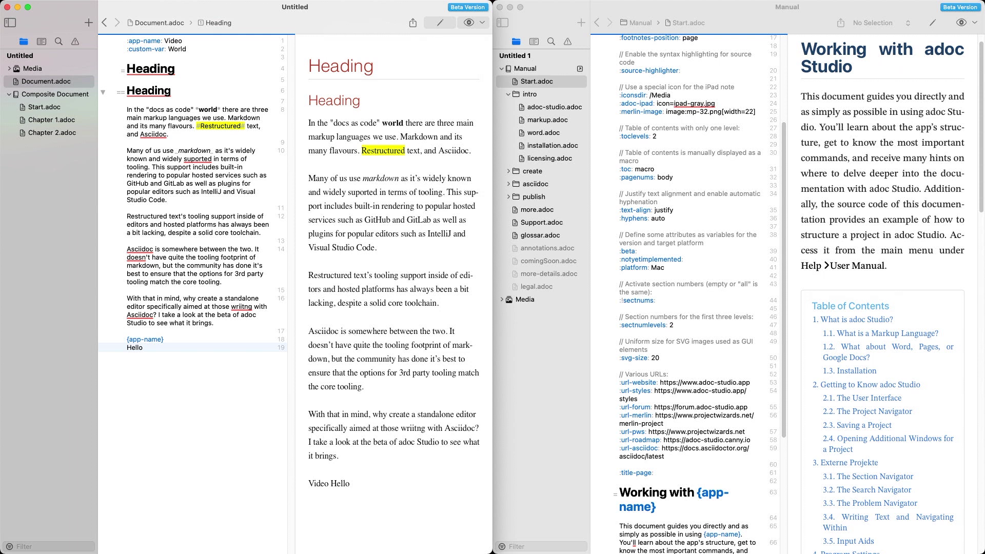
type("{")
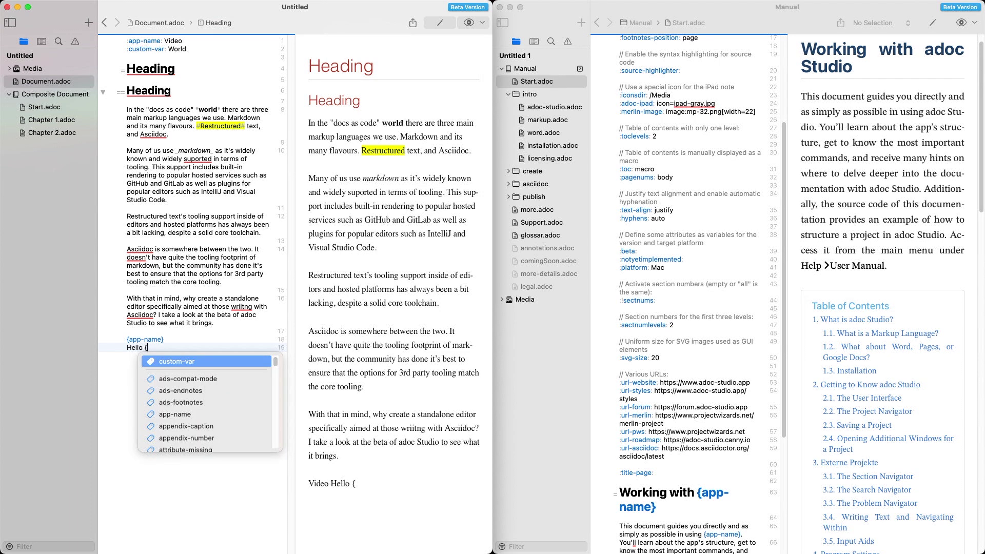
key("Return")
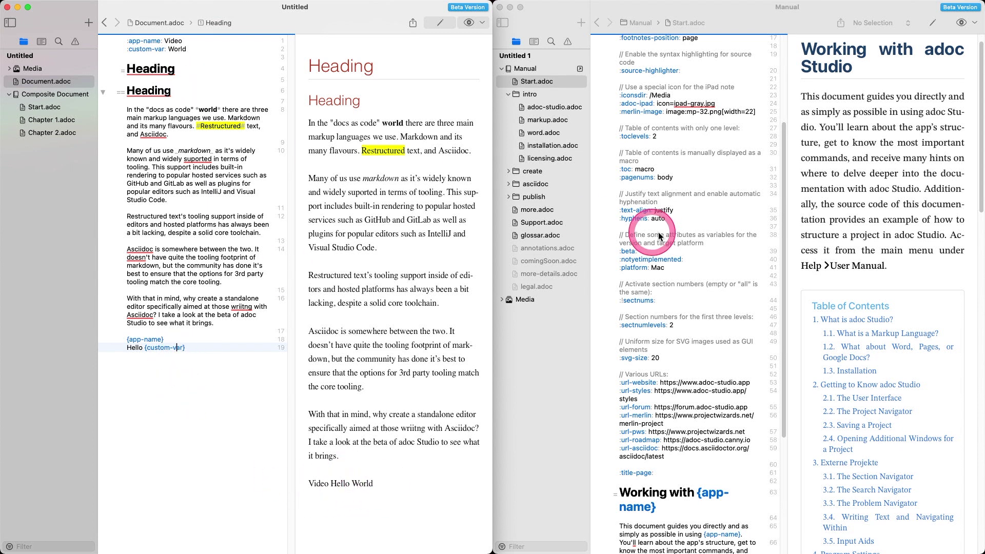
Add a ':platform: Mac' attribute line below custom-var
left_click(196, 48)
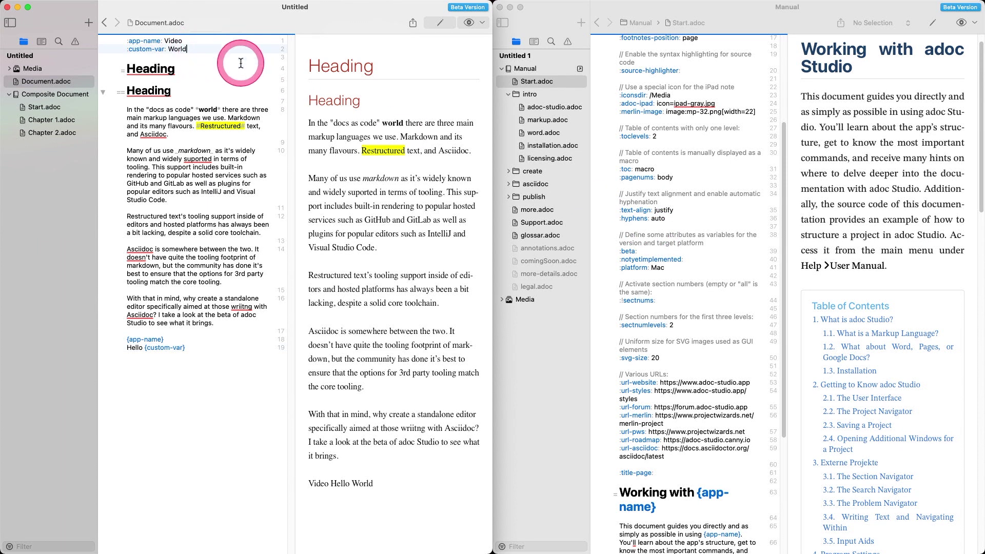
key("Return")
type(":")
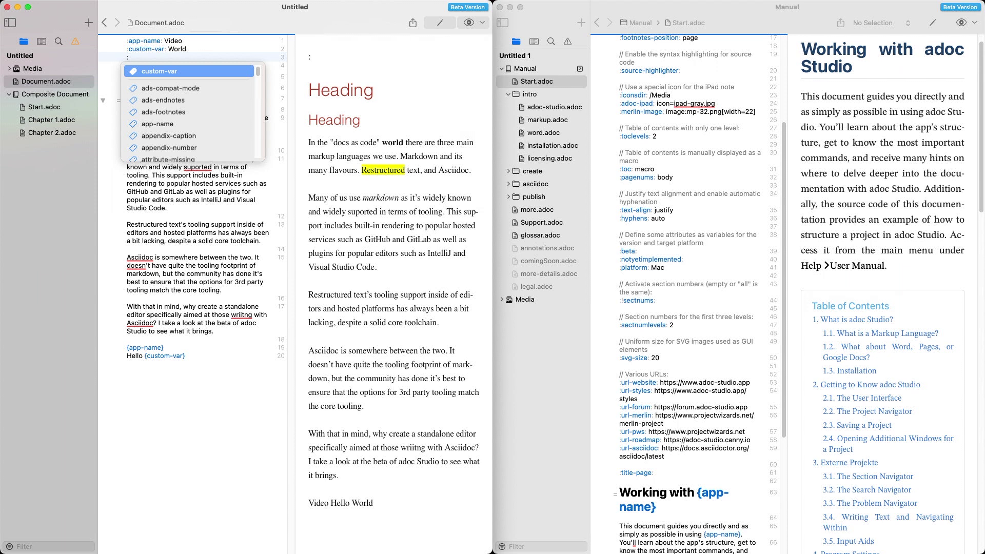
type("p")
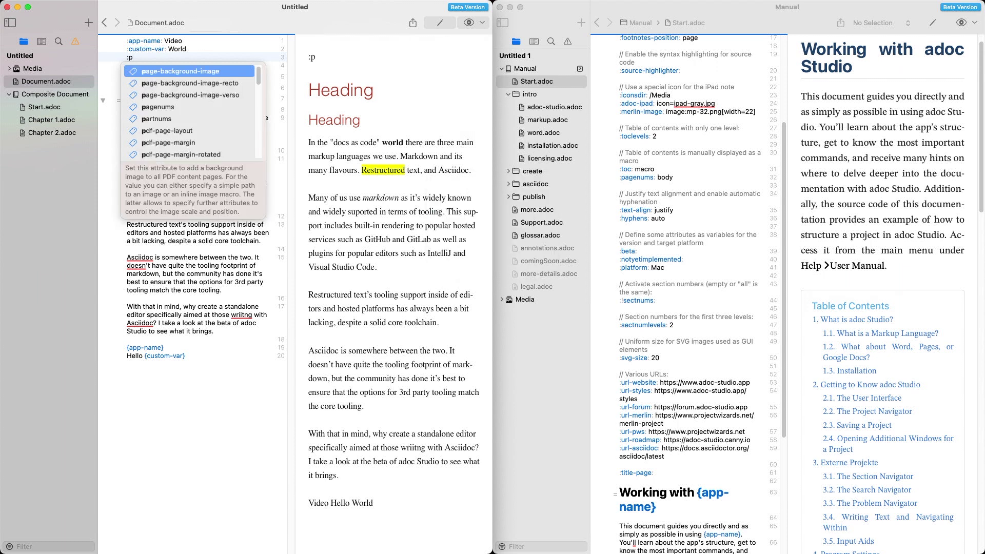
type("lat")
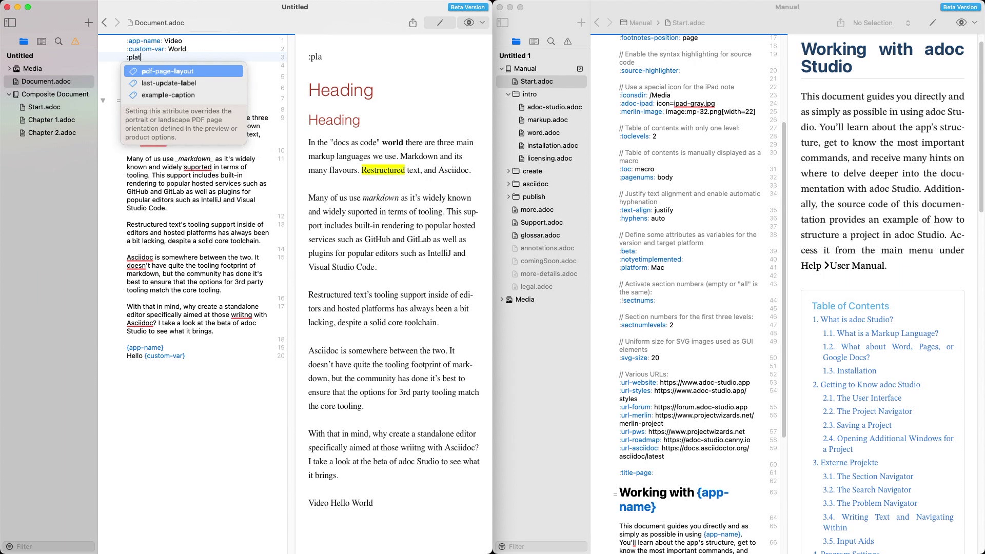
type("form: ")
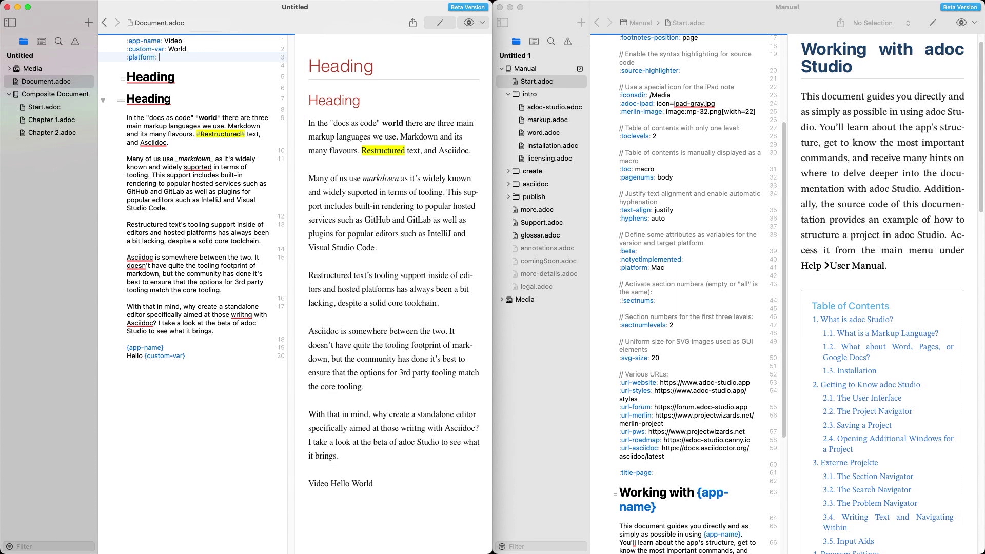
type("Mac")
Switch to the Manual window and scroll Start.adoc to the Working with adoc Studio section
left_click(289, 377)
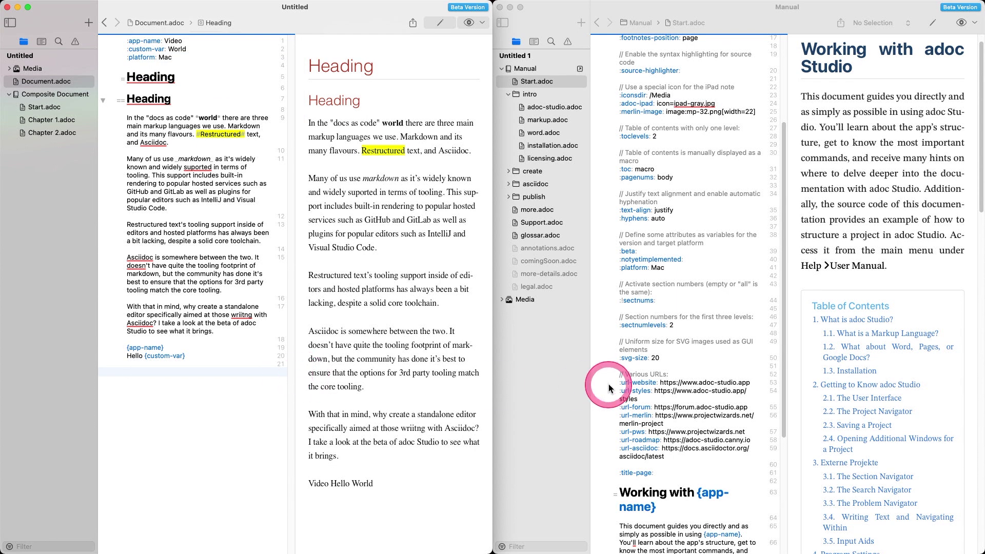
left_click(690, 405)
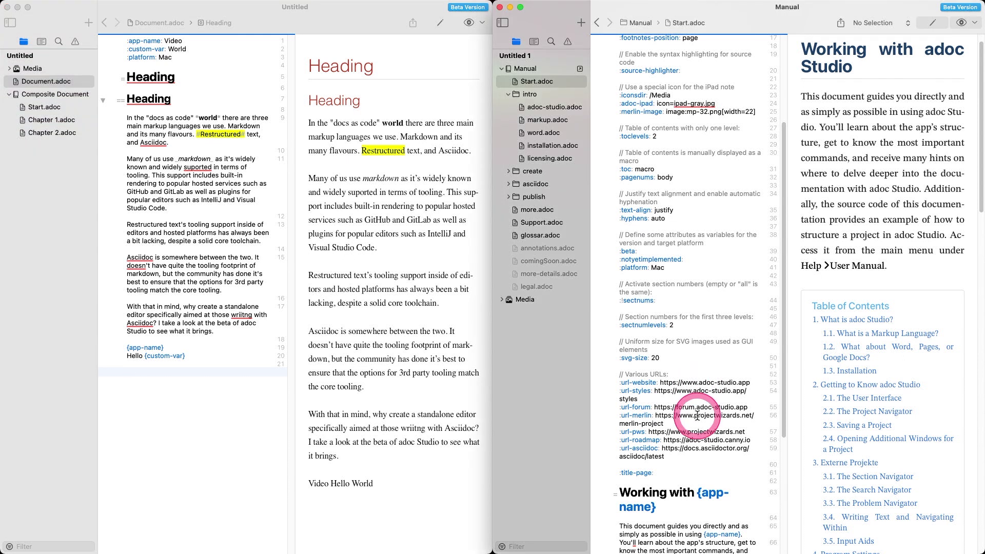
scroll(697, 416, "down", 5)
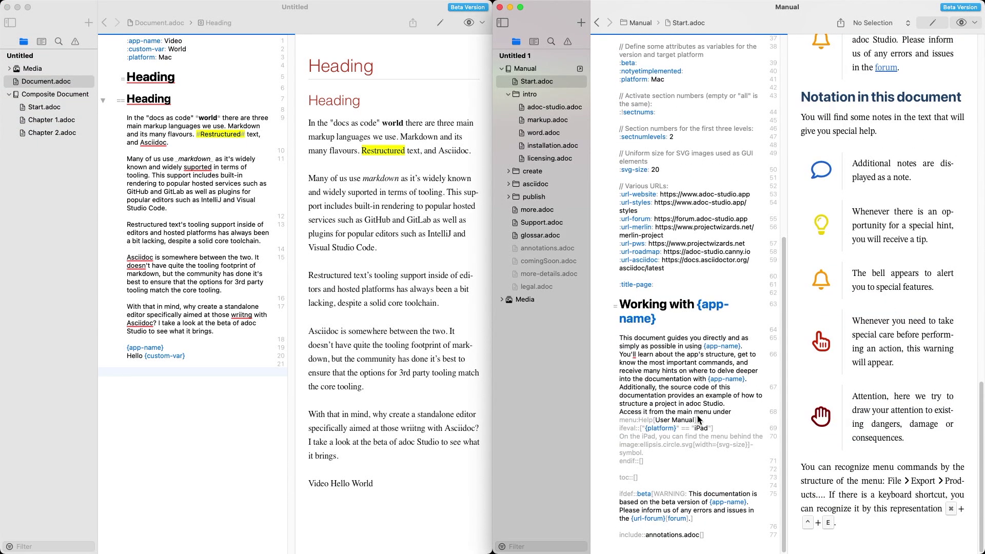
scroll(698, 419, "up", 3)
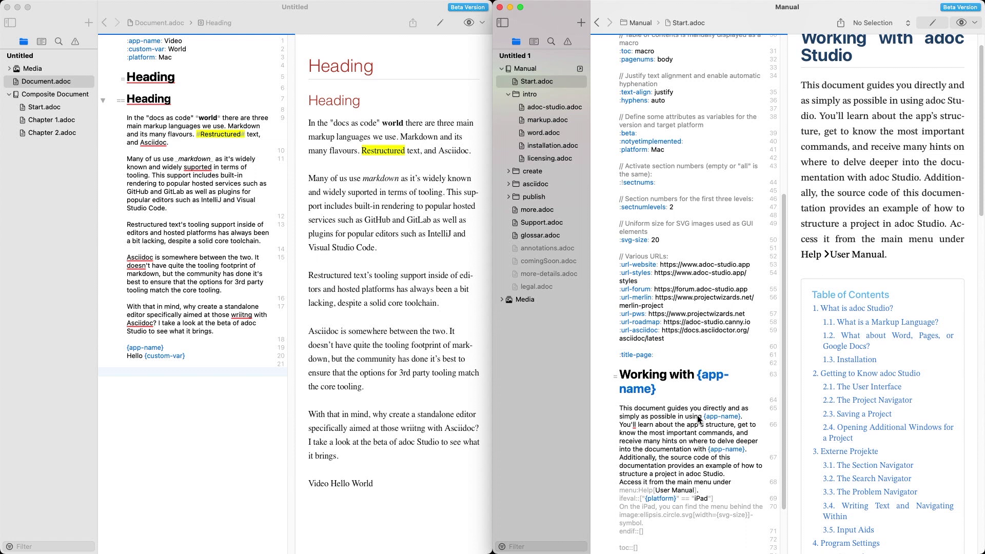
Insert an ifeval conditional block at the end of Document.adoc from the ife snippet
left_click(150, 370)
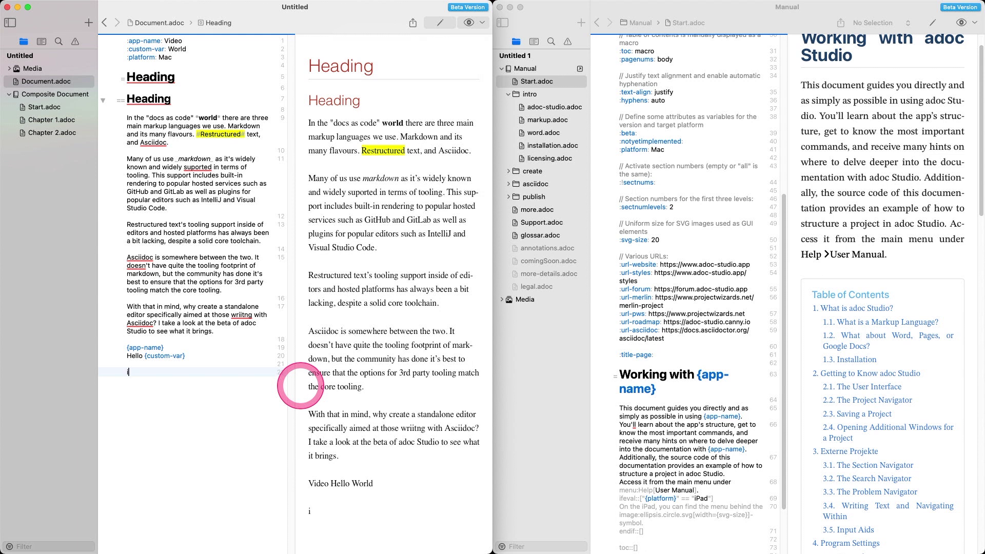
key("Return")
type("ife")
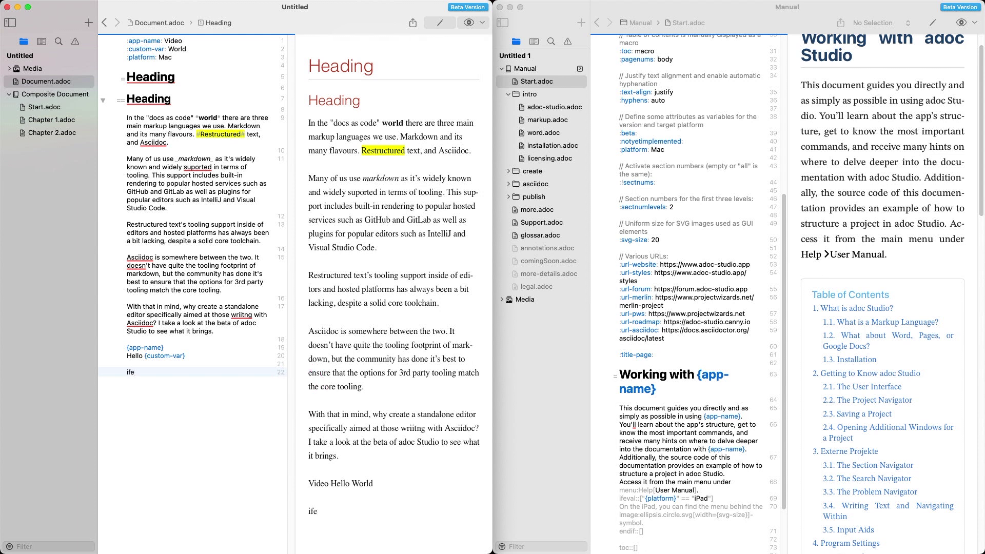
key("Tab")
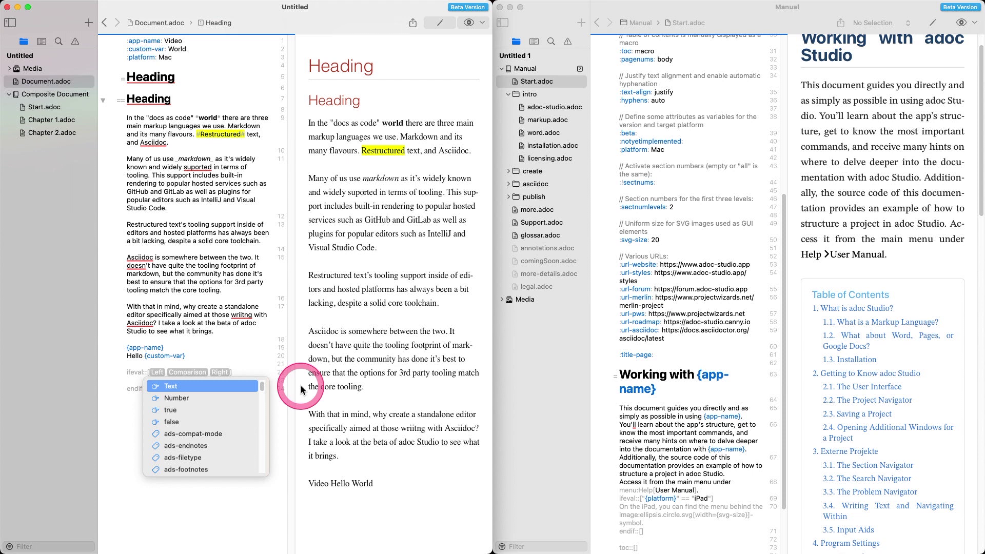
scroll(209, 447, "down", 1)
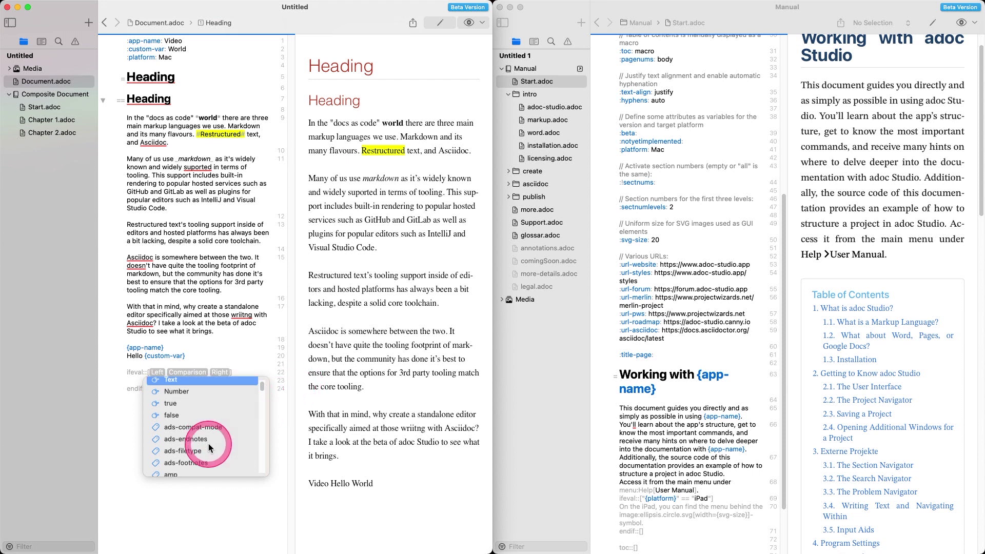
scroll(209, 448, "down", 2)
scroll(210, 448, "up", 2)
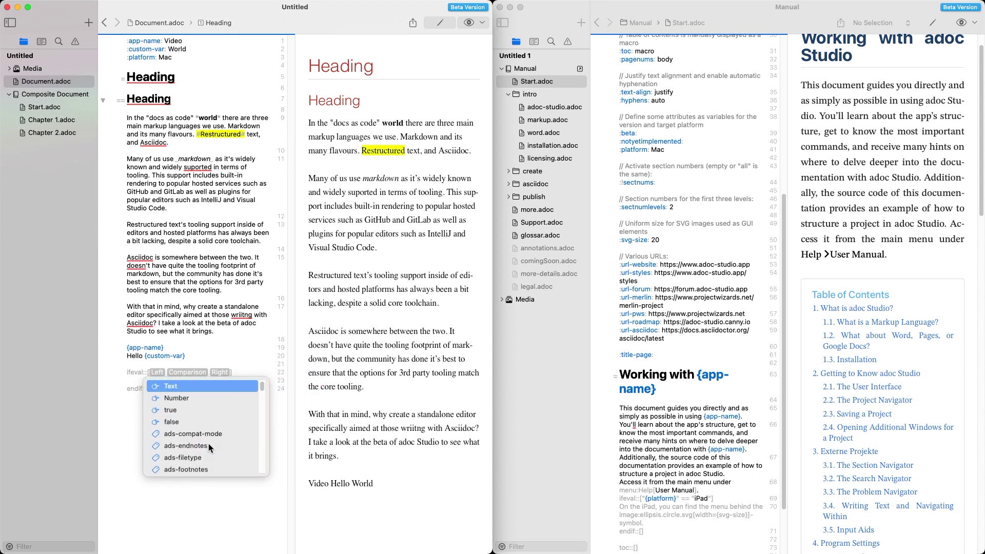
scroll(210, 448, "down", 12)
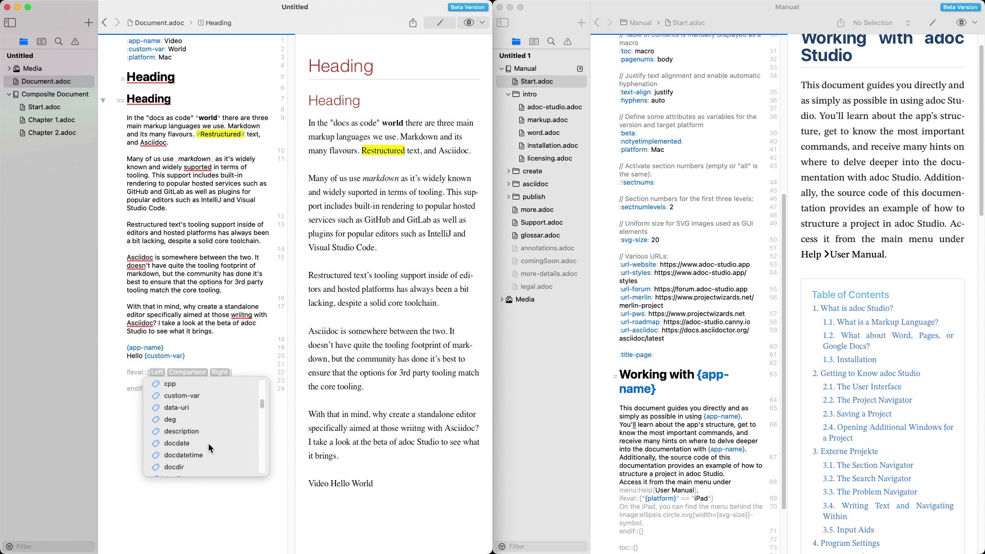
scroll(210, 447, "down", 10)
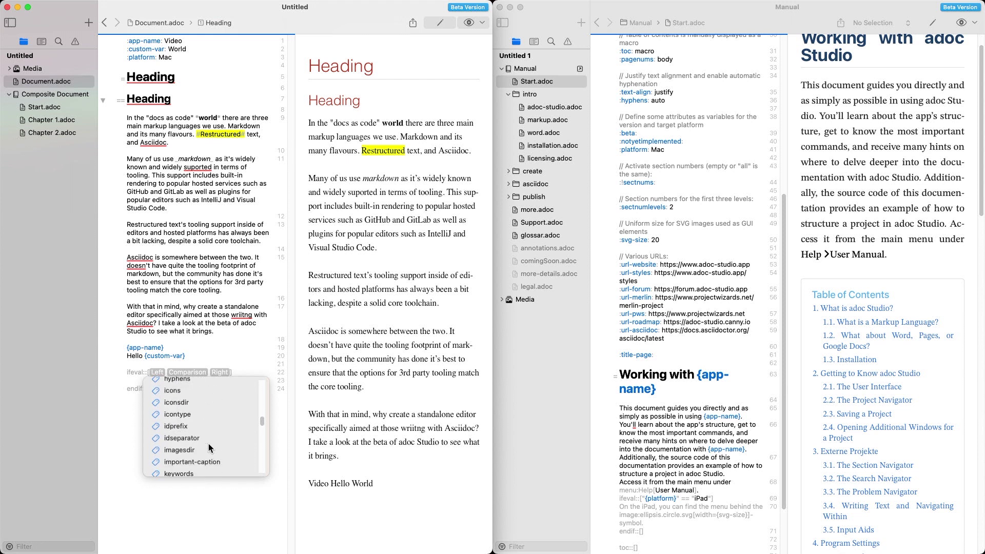
scroll(209, 447, "down", 8)
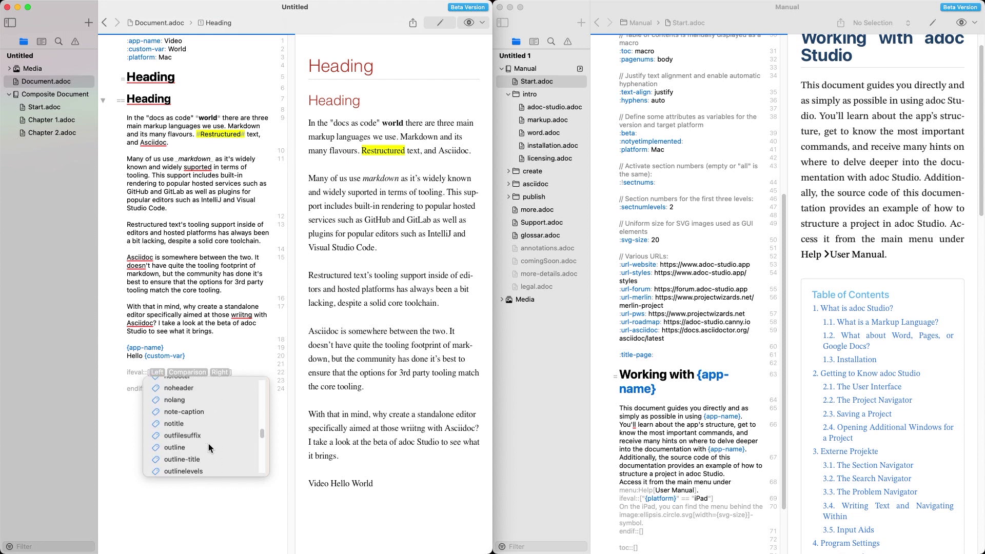
scroll(210, 448, "down", 5)
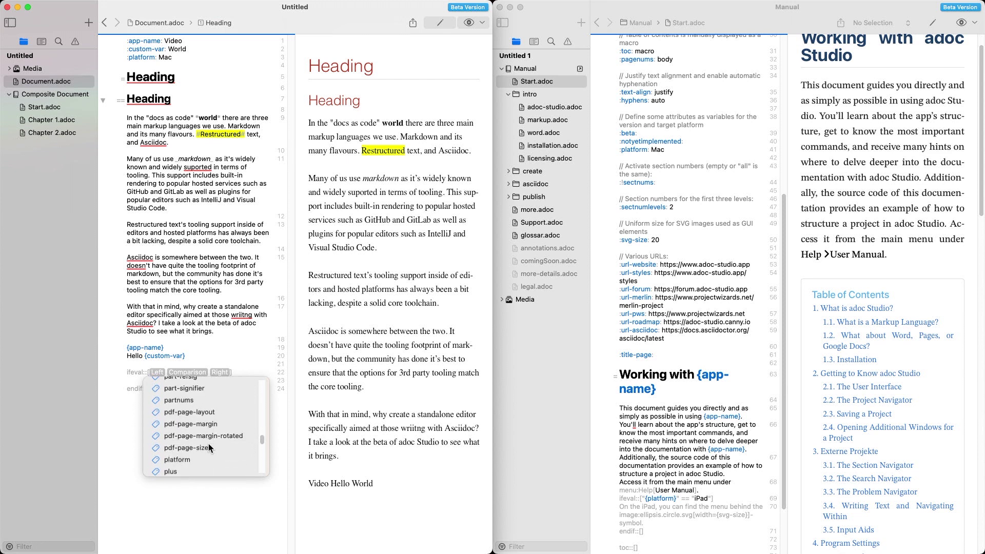
Fill in the condition as "{platform}" == "Mac"
left_click(192, 464)
left_click(188, 461)
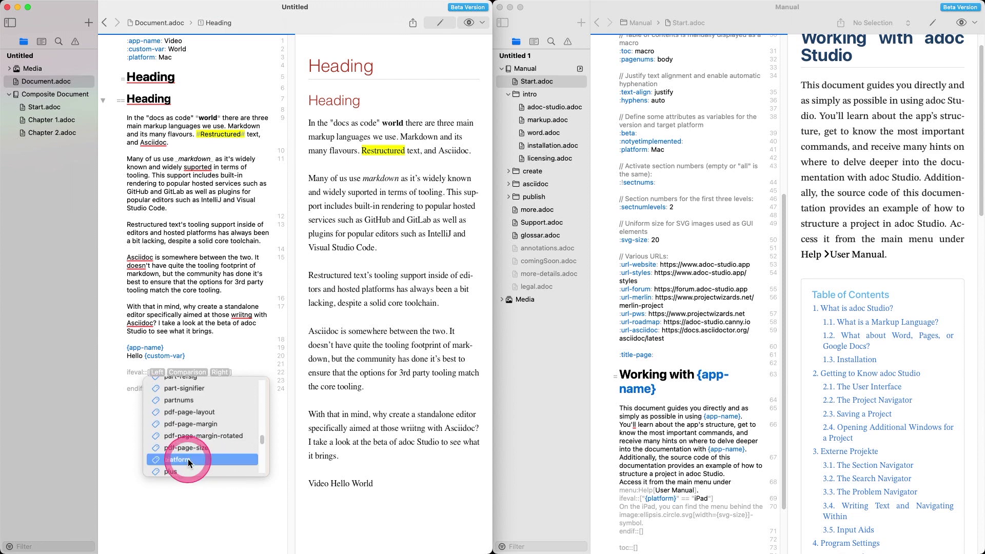
left_click(188, 458)
left_click_drag(187, 459, 205, 398)
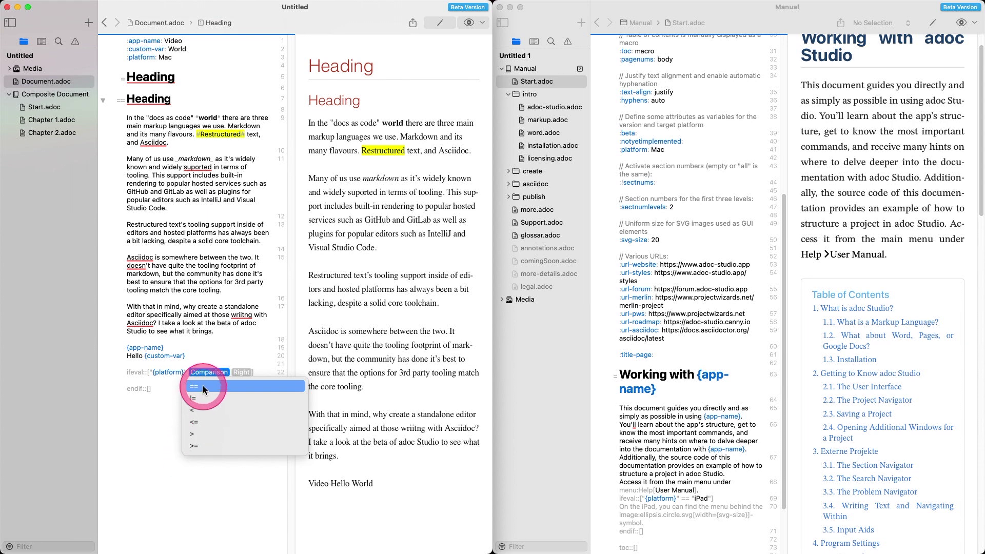
left_click(202, 386)
left_click(224, 405)
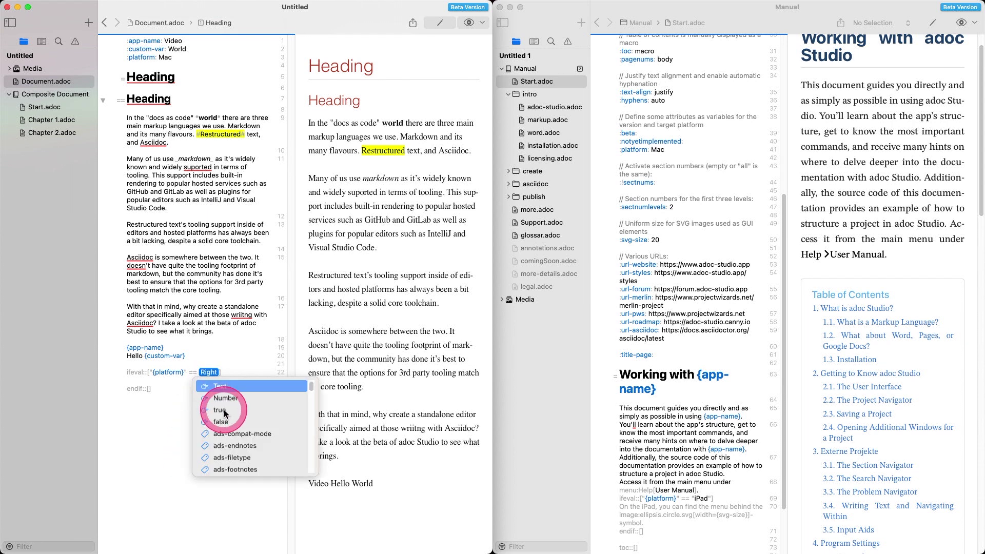
left_click_drag(224, 409, 224, 394)
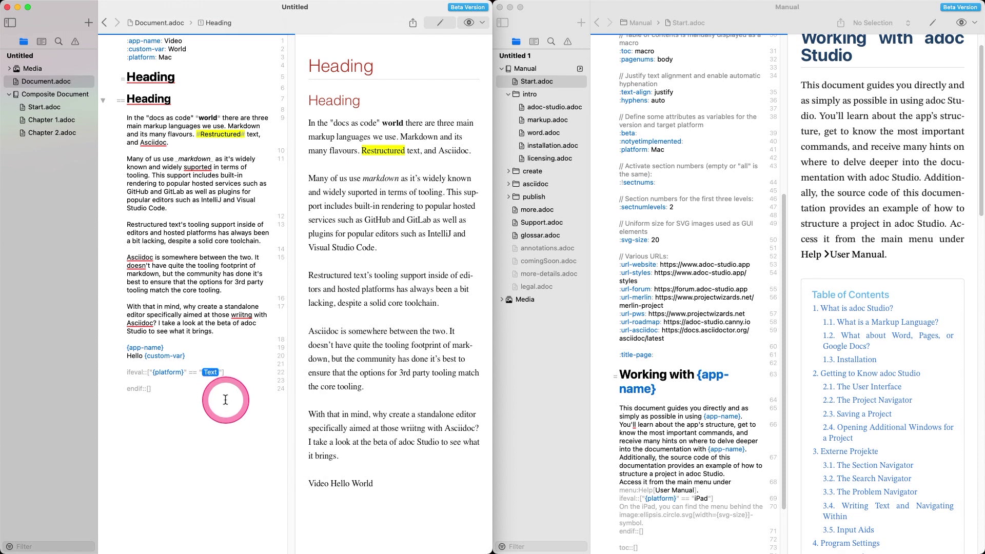
type("Ma")
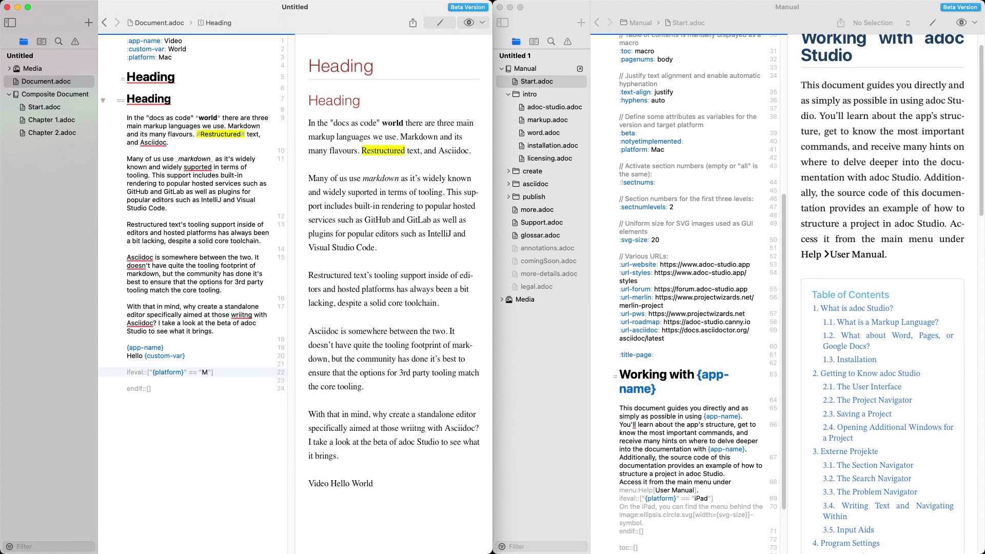
type("c")
Move the 'Hello {custom-var}' line inside the ifeval block before endif
left_click(133, 356)
triple_click(133, 355)
key("super+c")
right_click(133, 355)
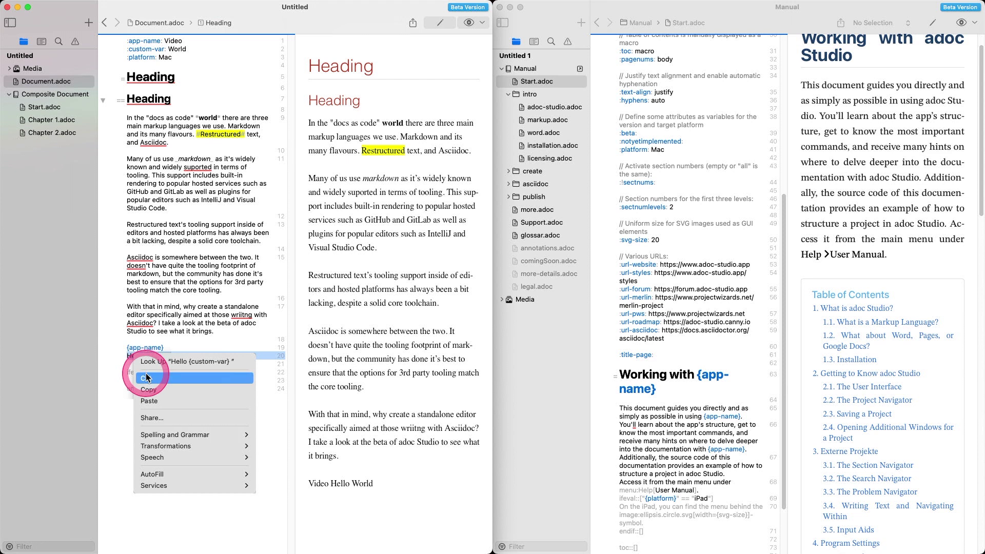
left_click(146, 374)
left_click(139, 372)
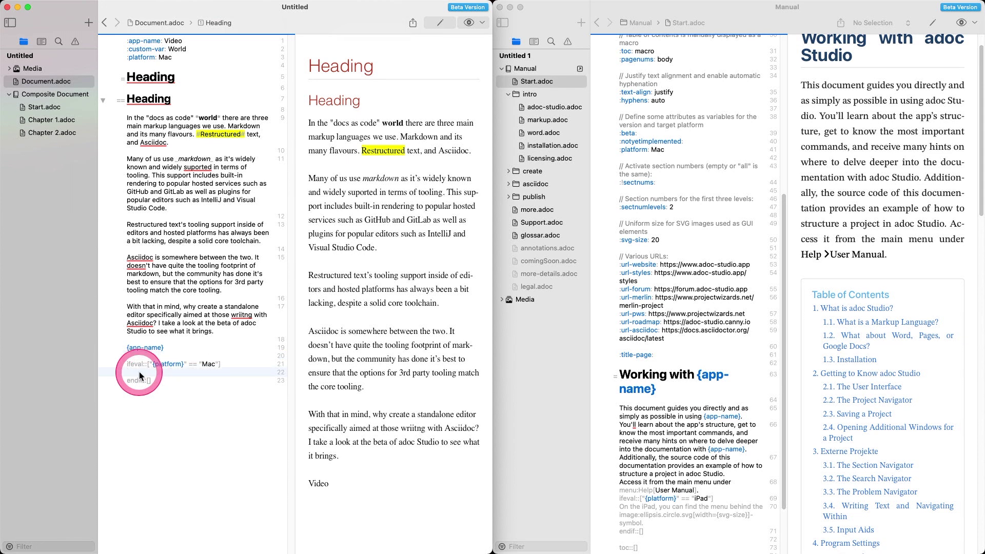
right_click(140, 371)
left_click(155, 416)
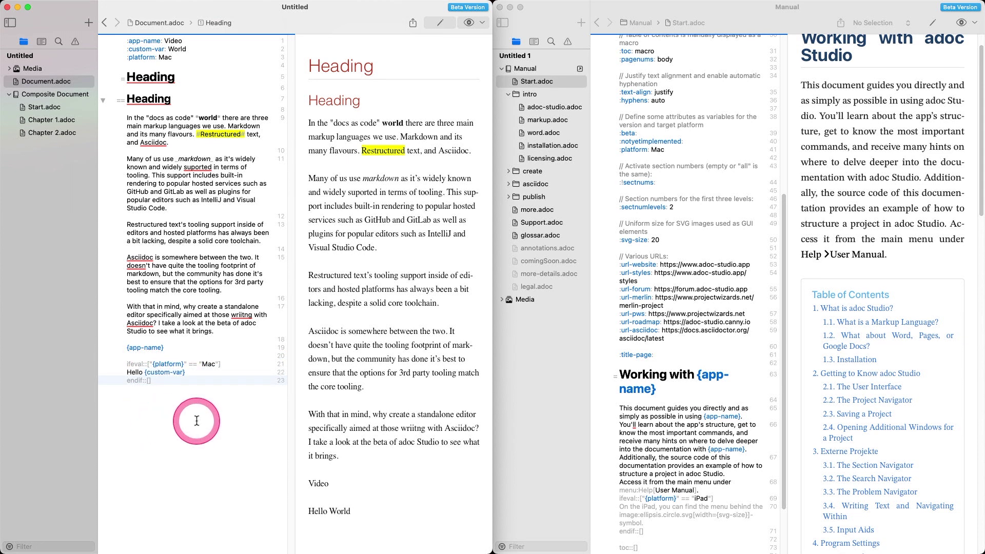
key("Return")
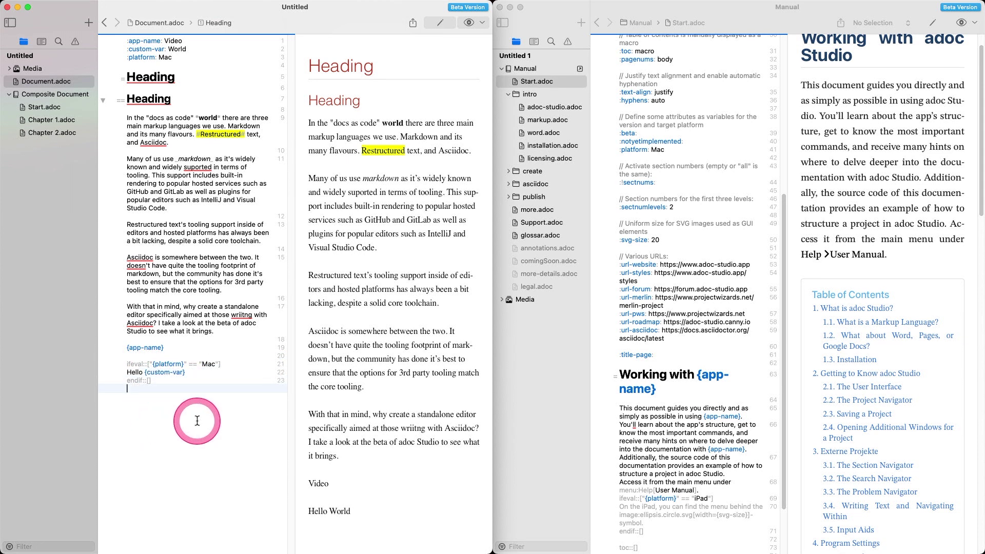
Test the condition by changing platform to Linux, then undo back to Mac
double_click(167, 57)
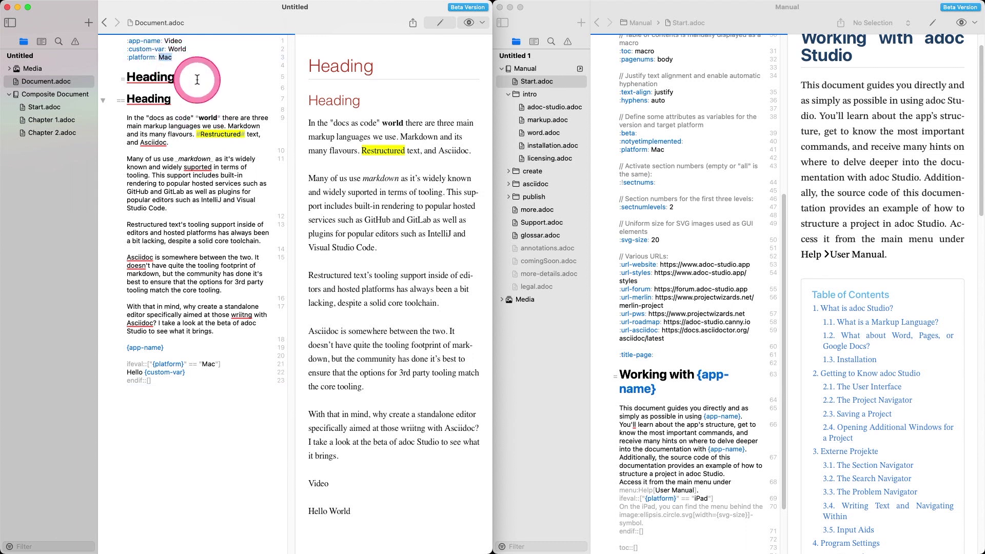
type("Linux")
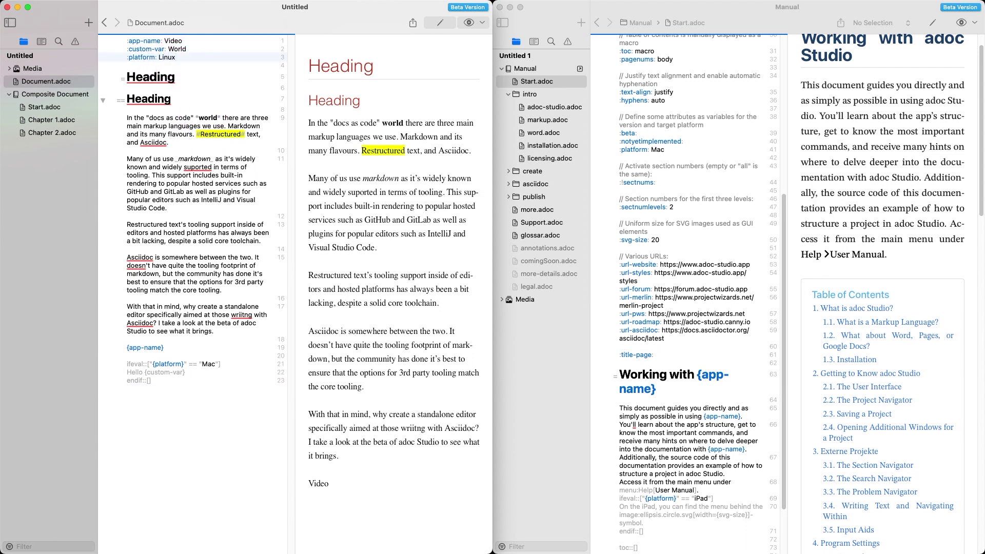
key("cmd+z")
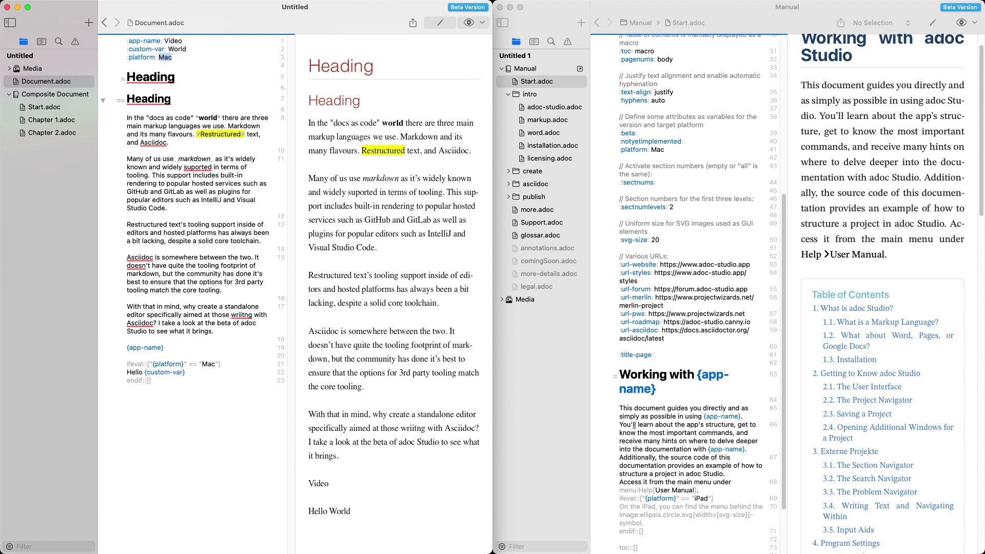
left_click(214, 242)
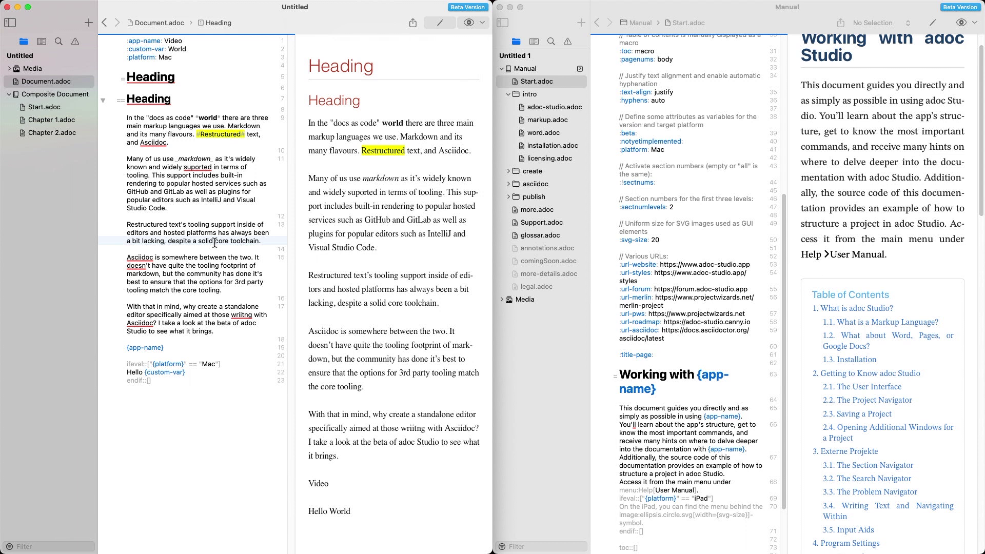
Bring the Manual window forward and select upperalpha in interface.adoc's sidebar list
key("cmd+Tab")
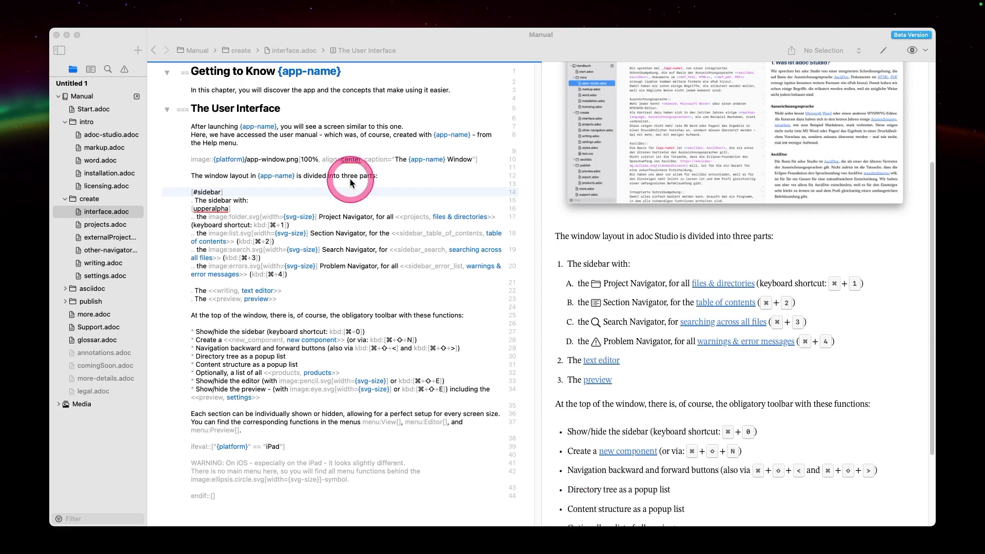
key("super+Tab")
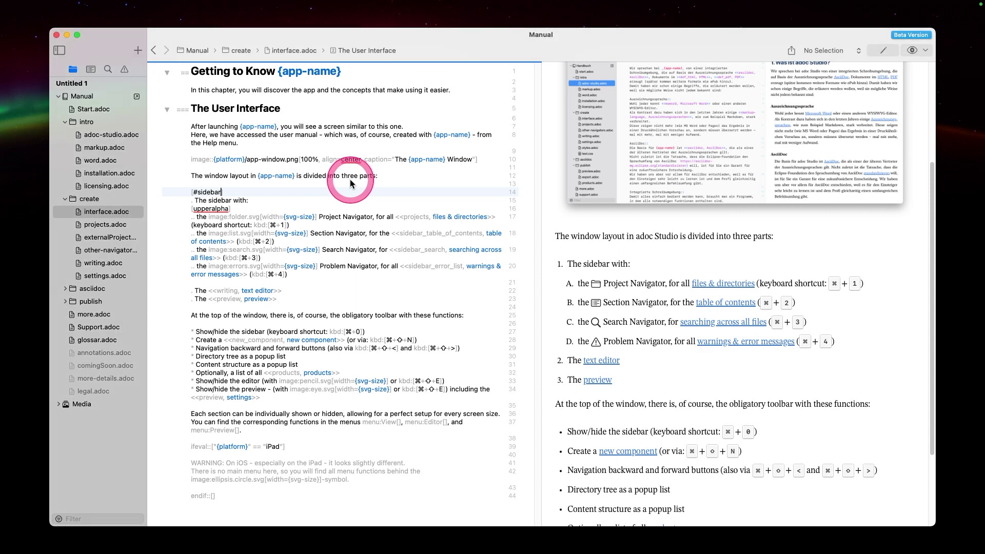
left_click(199, 161)
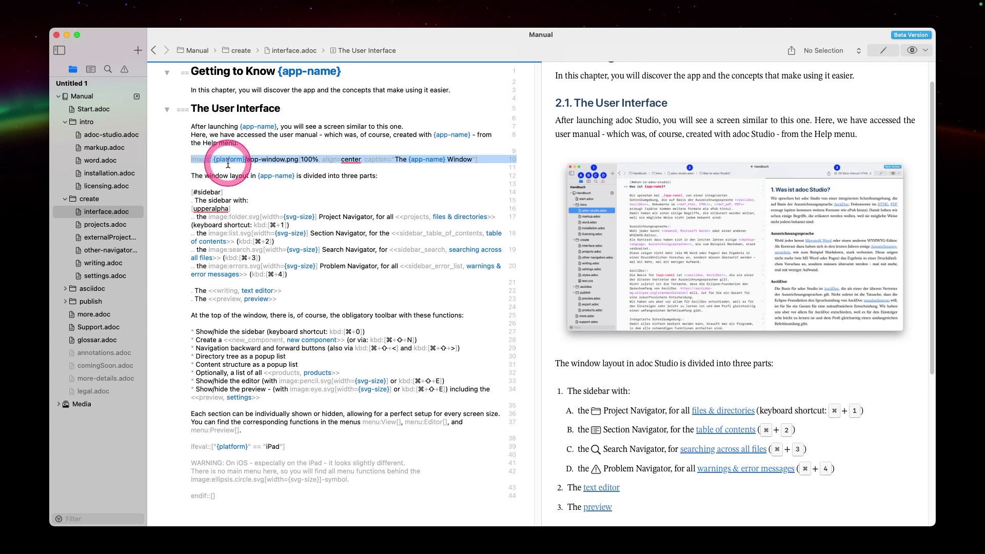
left_click(268, 191)
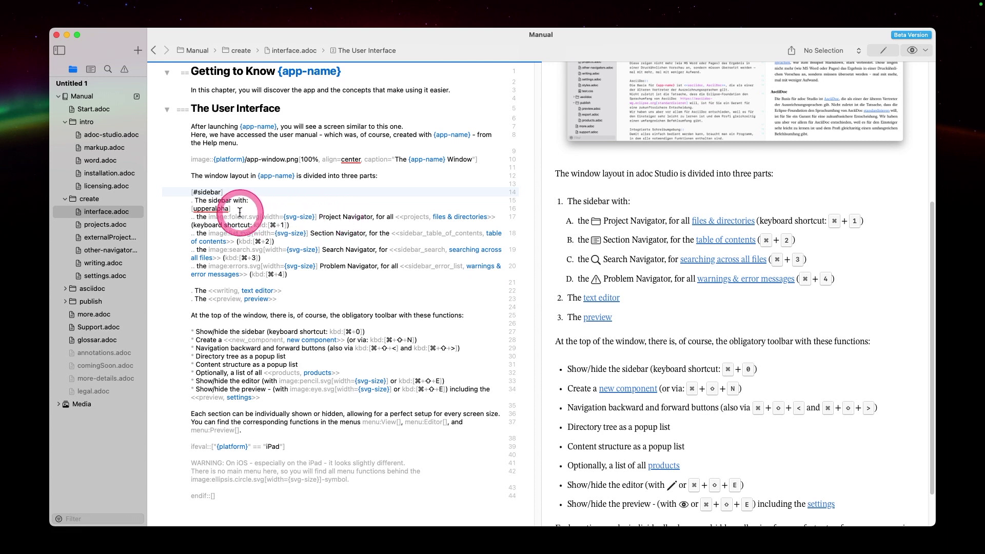
left_click(216, 208)
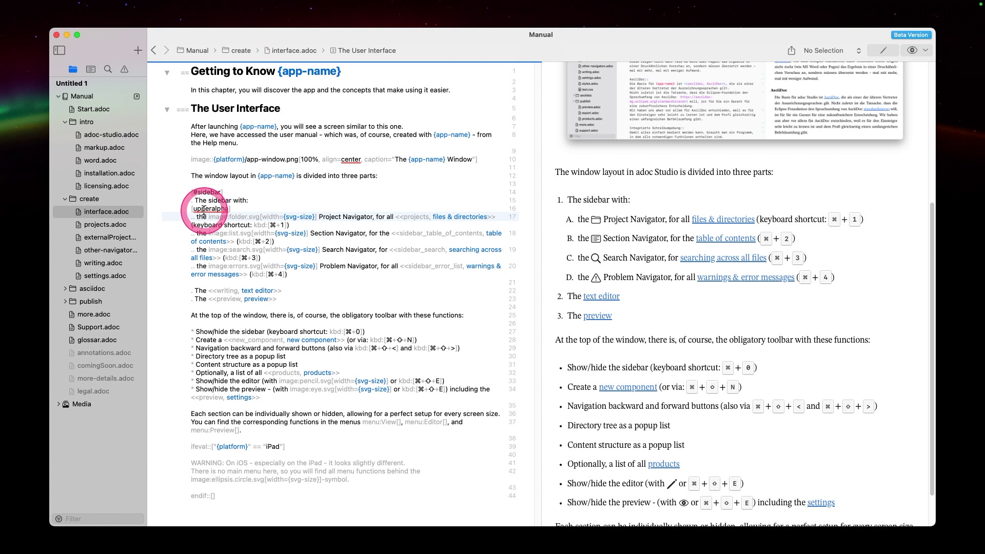
double_click(205, 210)
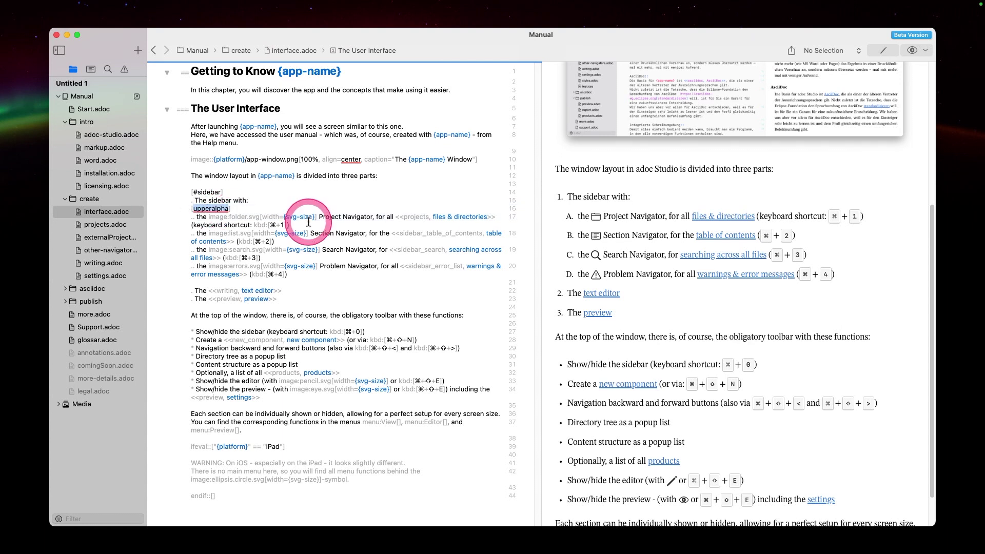
Change the sidebar list style from upperalpha to loweralpha
type("n")
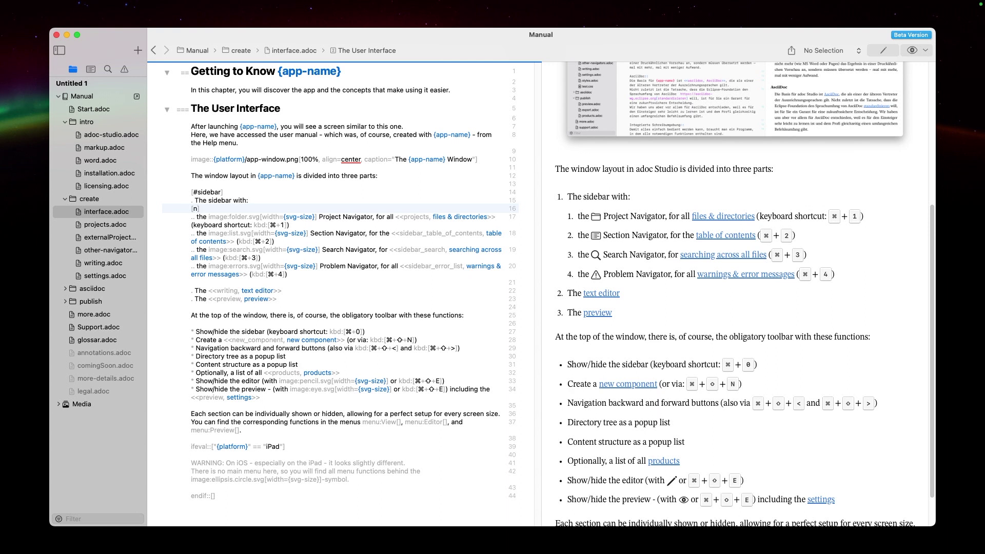
type("umeral")
key("BackSpace")
key("BackSpace")
key("BackSpace")
key("BackSpace")
key("BackSpace")
key("BackSpace")
key("BackSpace")
type("loweralpha")
Review the nested list items and iPad condition, then open projects.adoc
left_click(312, 227)
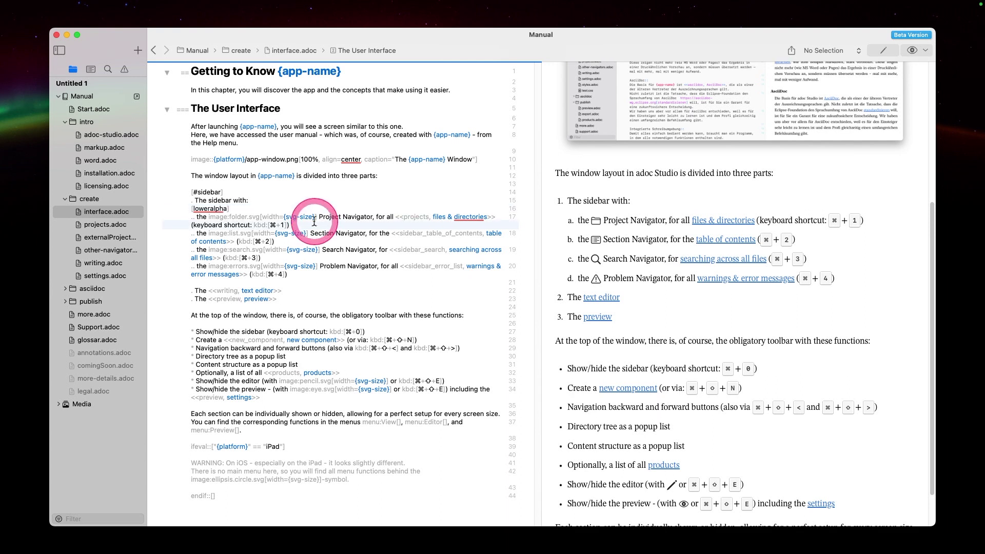
left_click(227, 291)
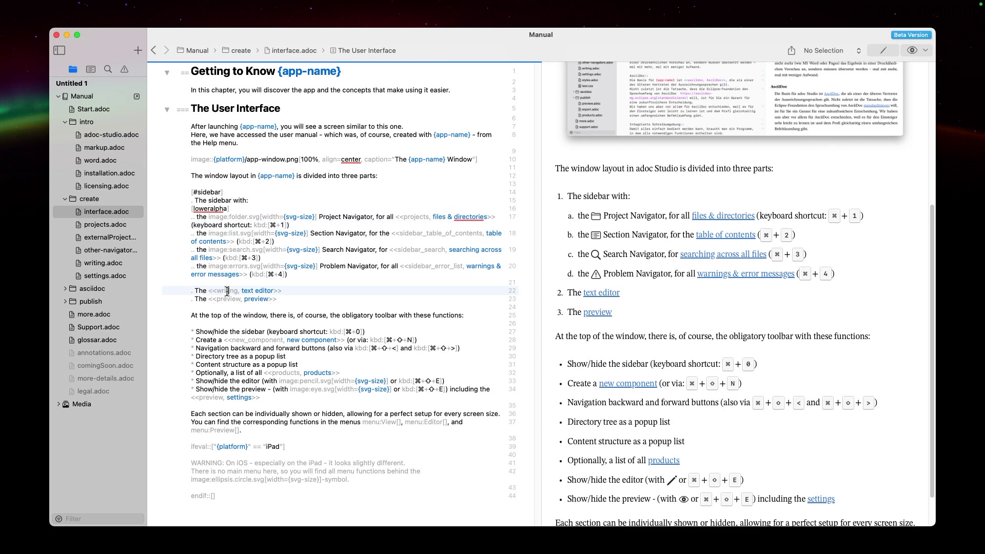
left_click(233, 299)
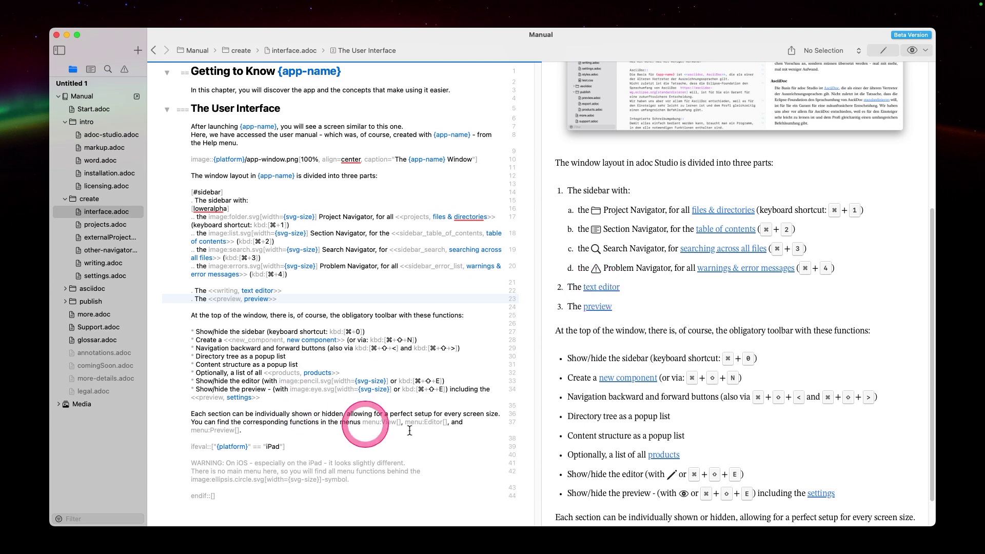
left_click(308, 446)
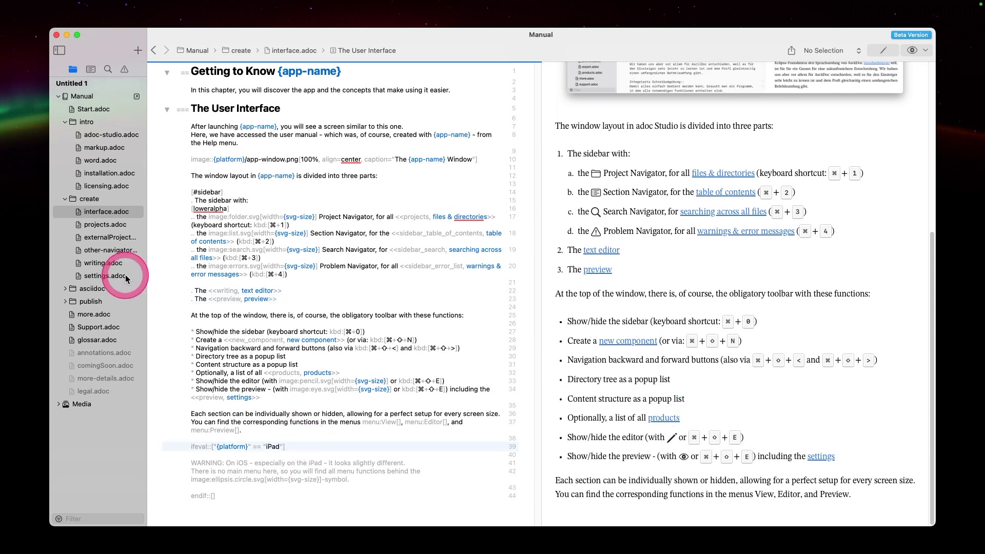
left_click(105, 226)
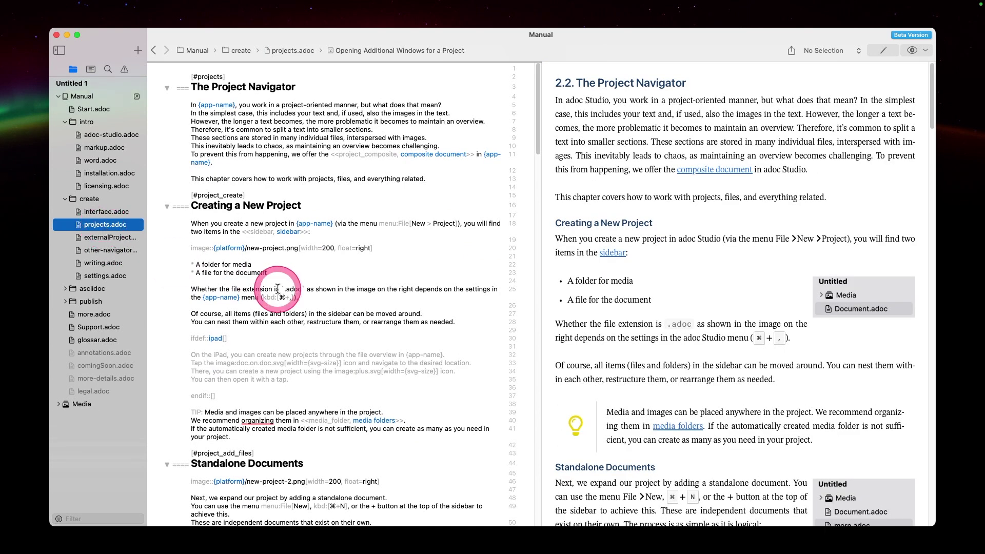
Move through projects.adoc past Creating a New Project to the [#project_add_files] anchor
left_click(348, 247)
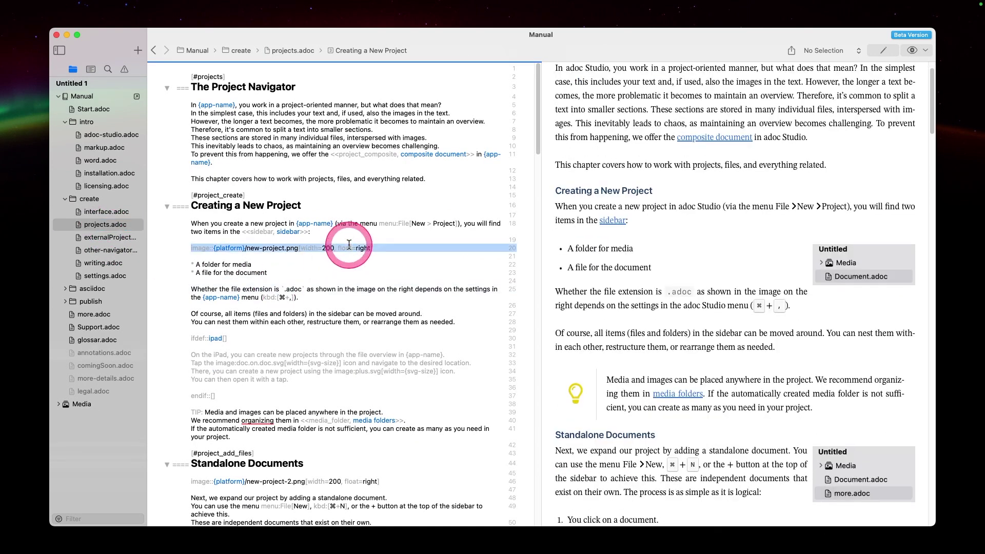
left_click(290, 272)
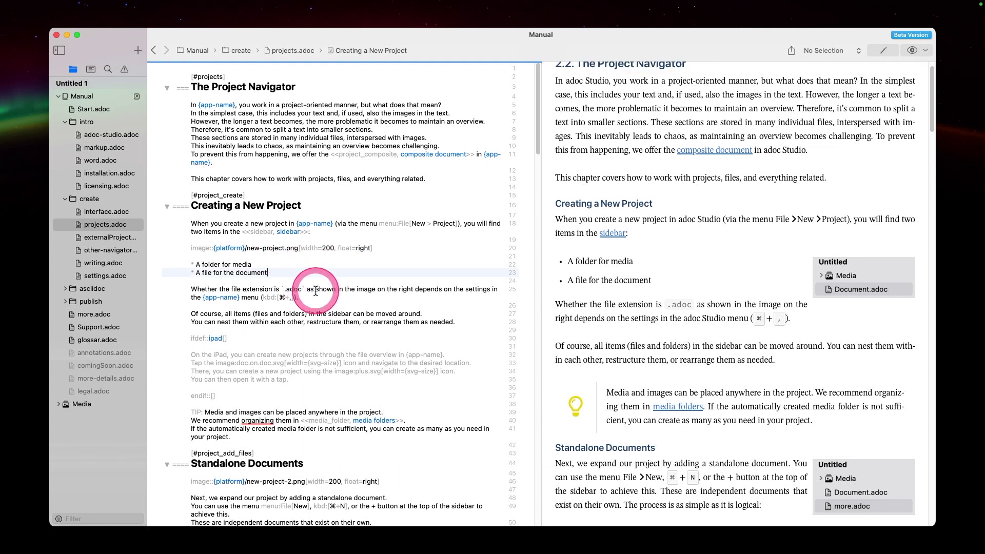
left_click(271, 298)
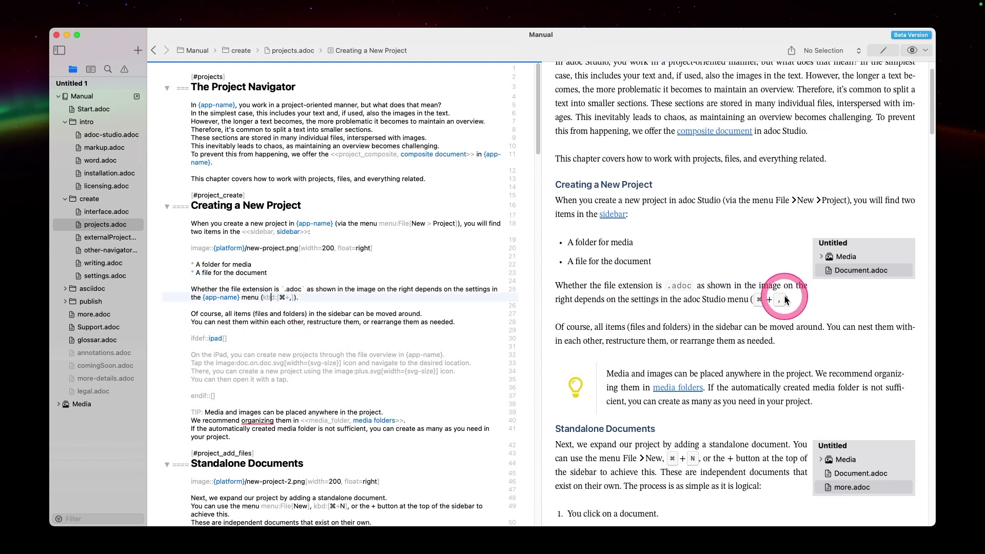
left_click(326, 340)
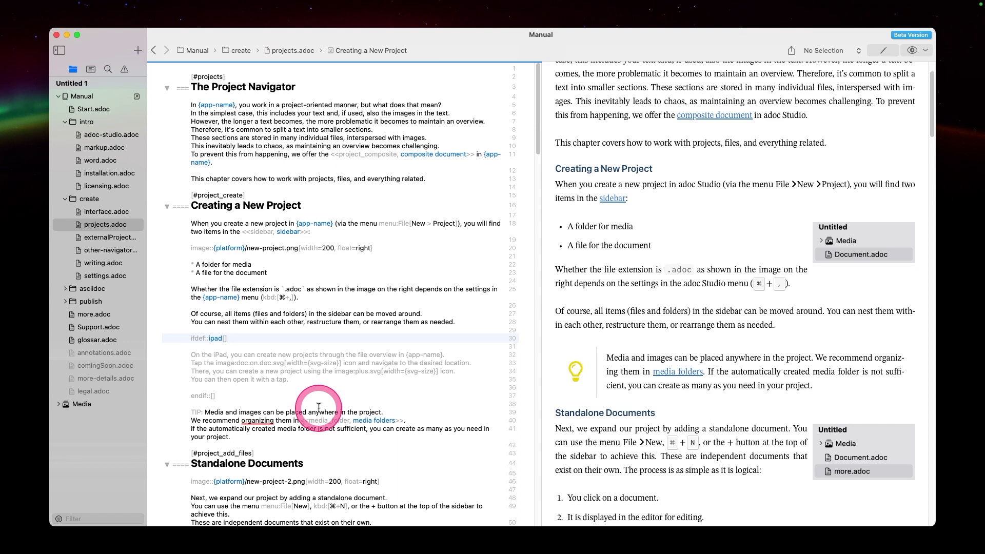
scroll(319, 410, "down", 2)
scroll(318, 410, "down", 1)
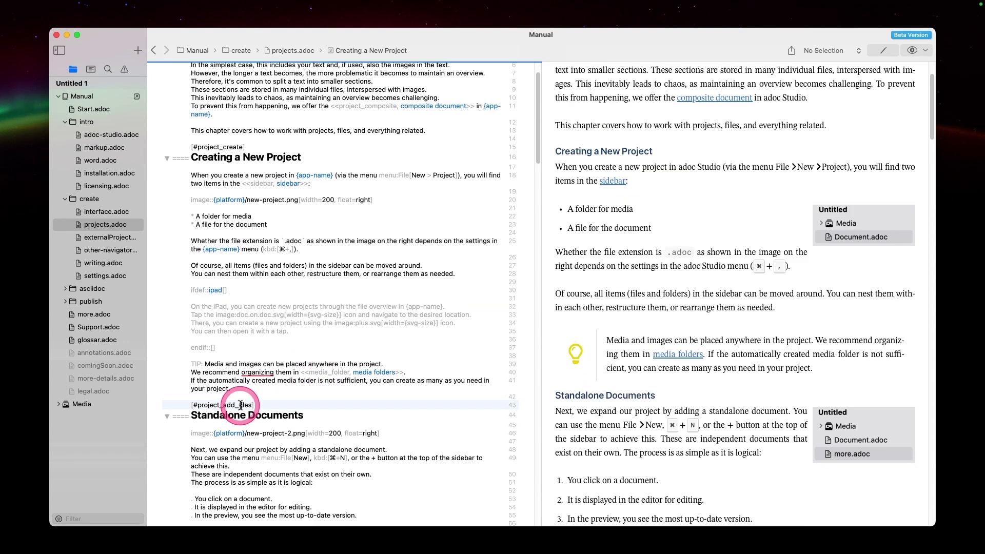
left_click(310, 399)
scroll(313, 421, "down", 1)
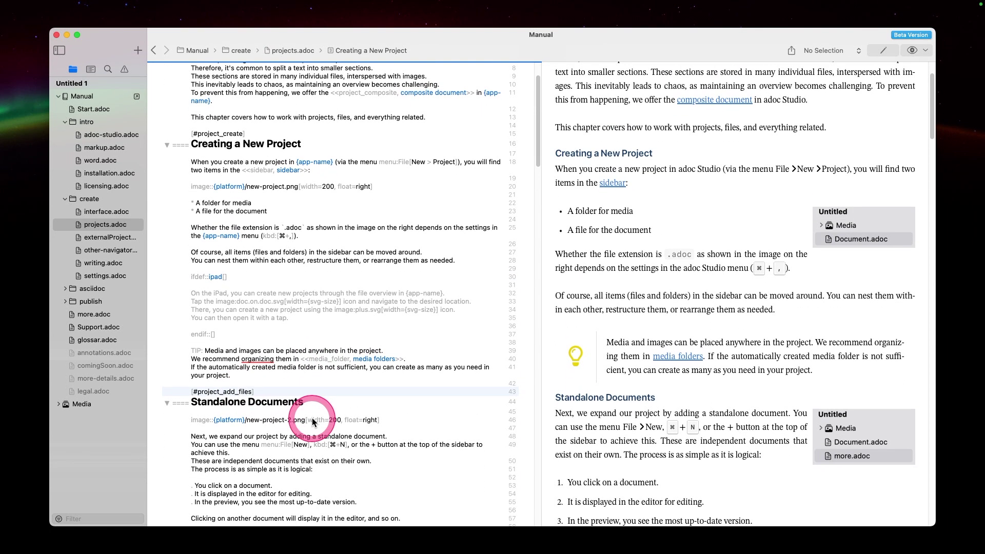
Replace the TIP label on line 39 with WARNING
left_click(197, 350)
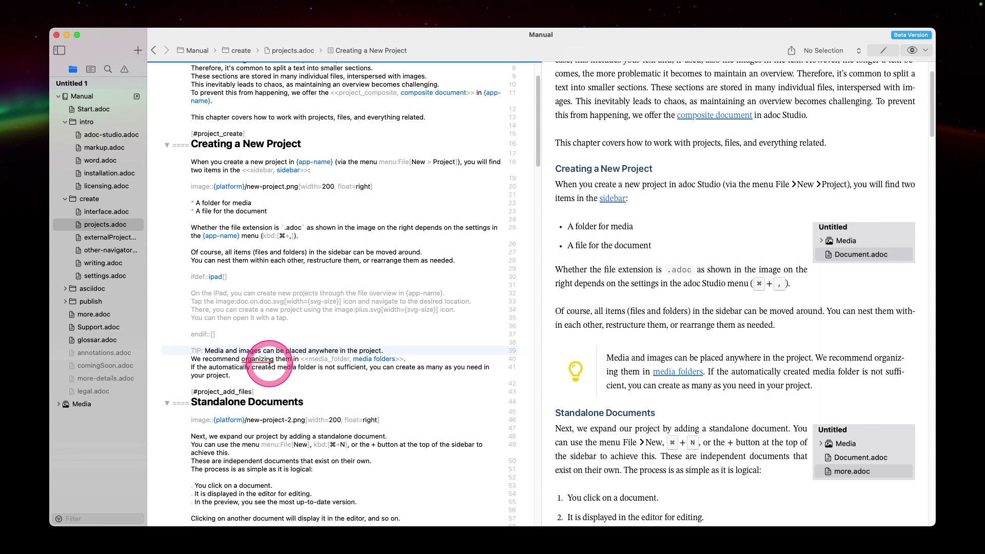
key("Right")
key("BackSpace")
key("BackSpace")
key("BackSpace")
key("Delete")
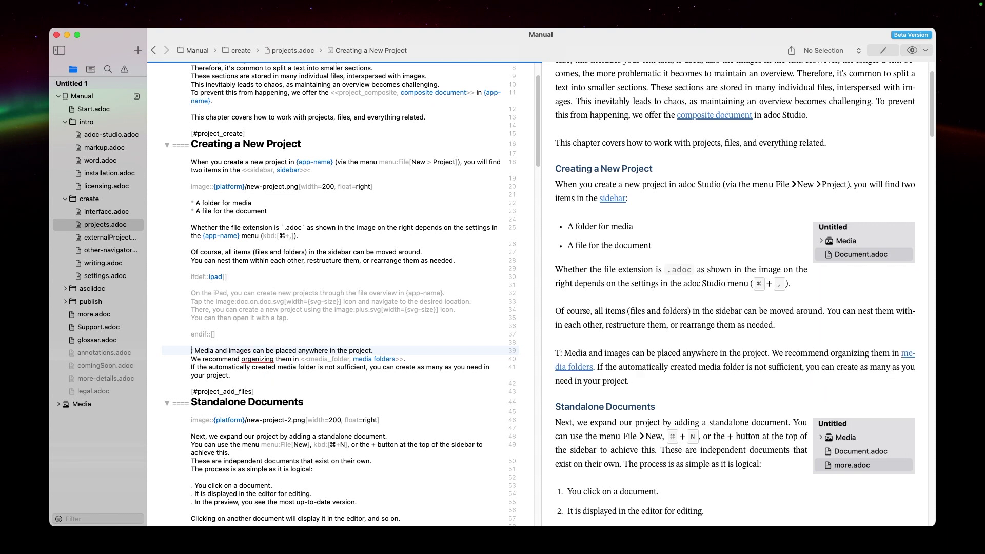
type(":")
type("WAR")
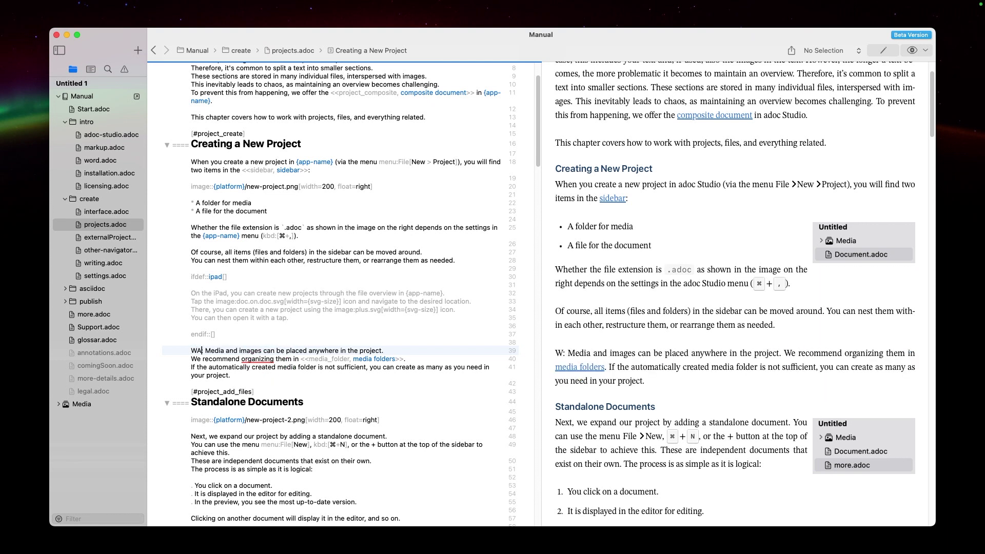
type("NING")
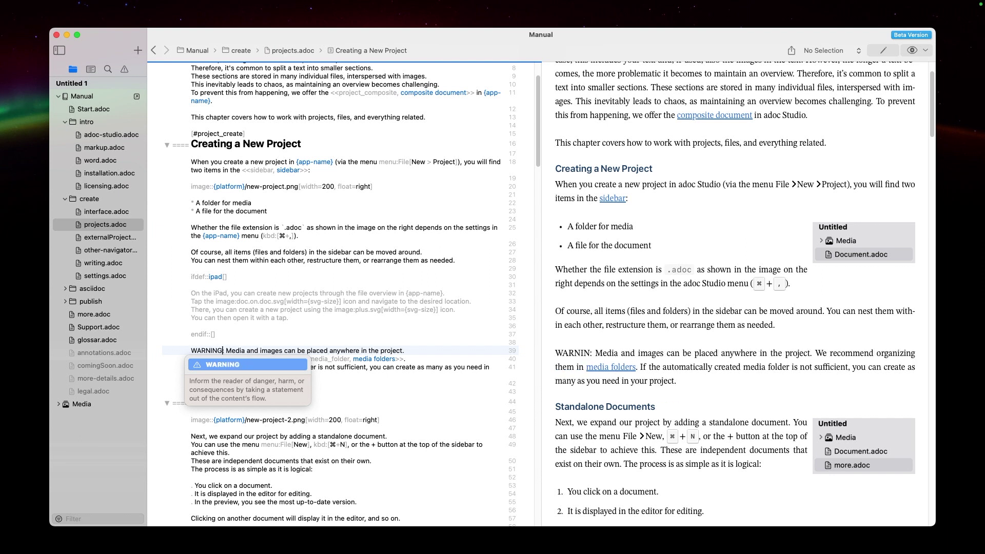
left_click(218, 364)
left_click(320, 383)
scroll(279, 471, "down", 5)
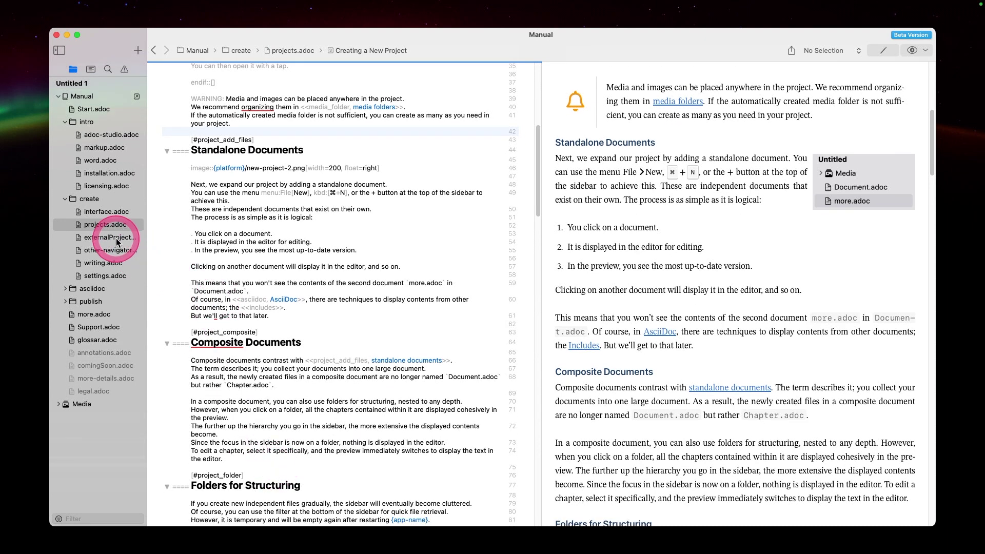
Open the Export.adoc chapter from the publish folder
left_click(90, 301)
left_click(102, 326)
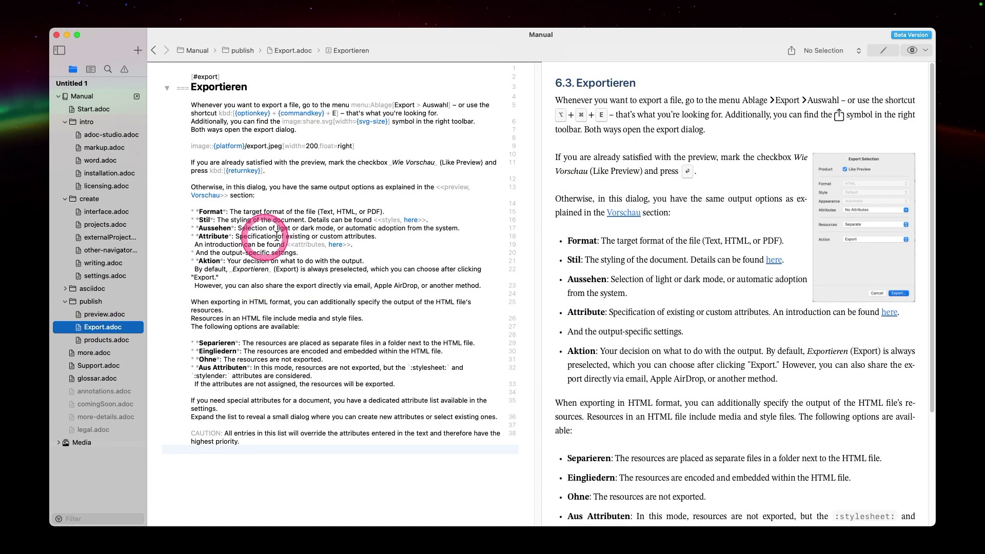
left_click(380, 216)
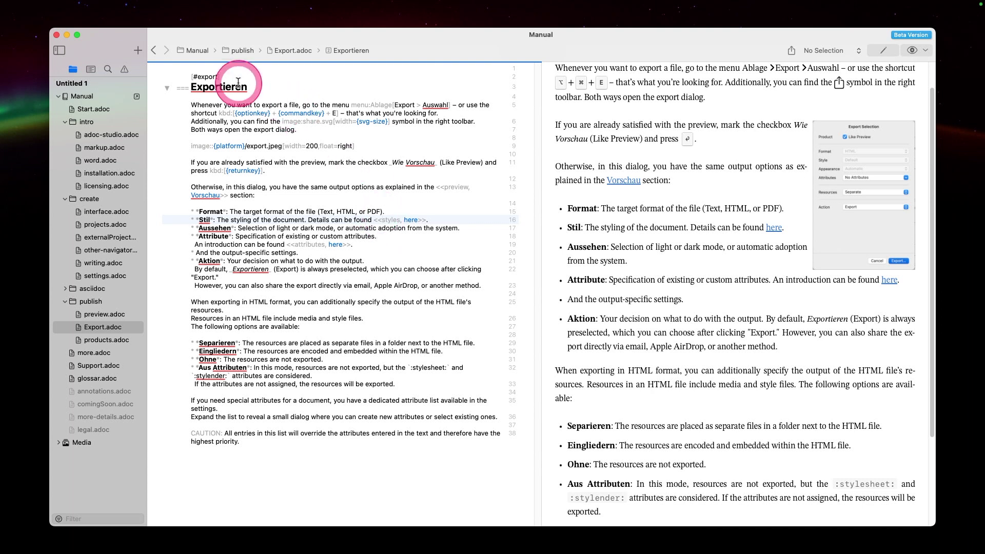
left_click(795, 47)
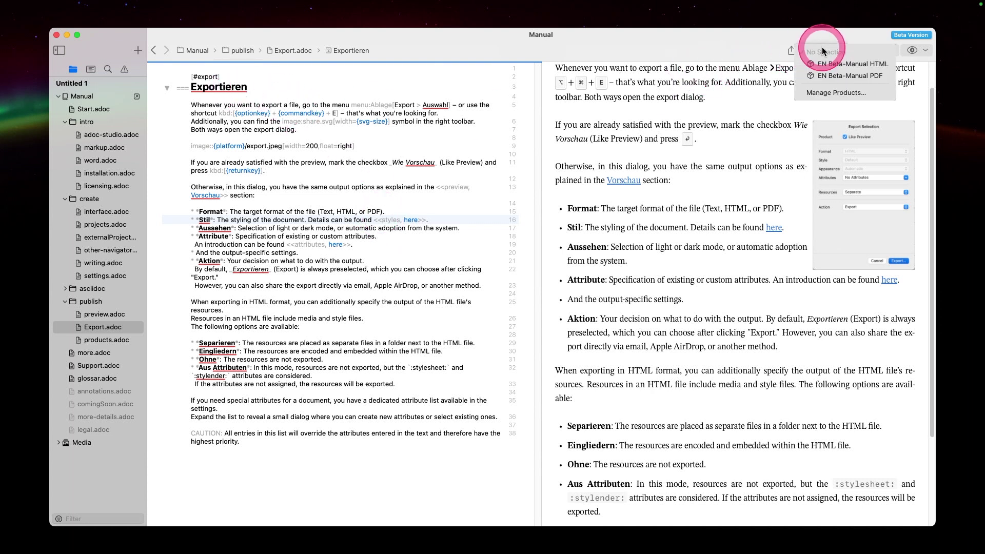
left_click(738, 48)
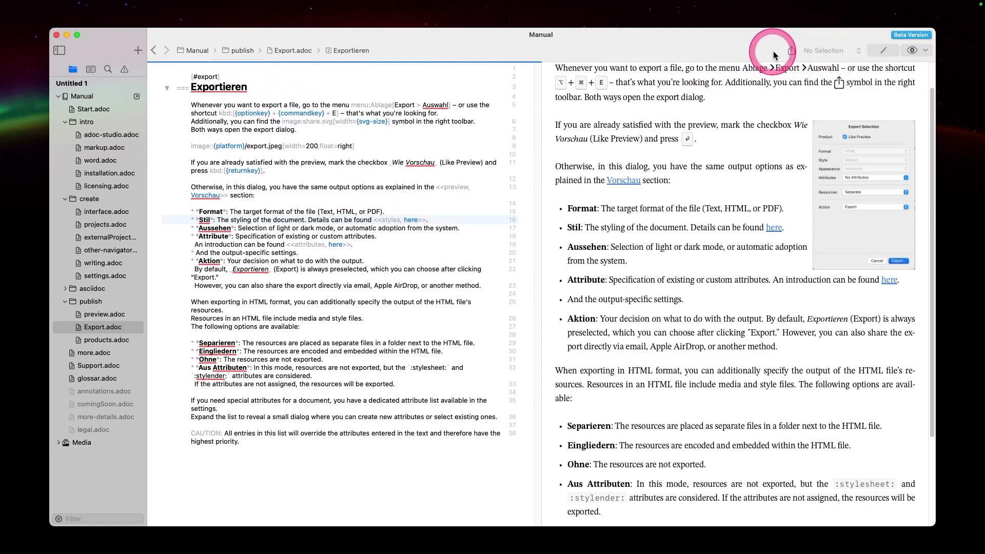
Export and save it as a PDF with Asciidoctor style and Dark appearance, Like Preview unchecked
left_click(790, 51)
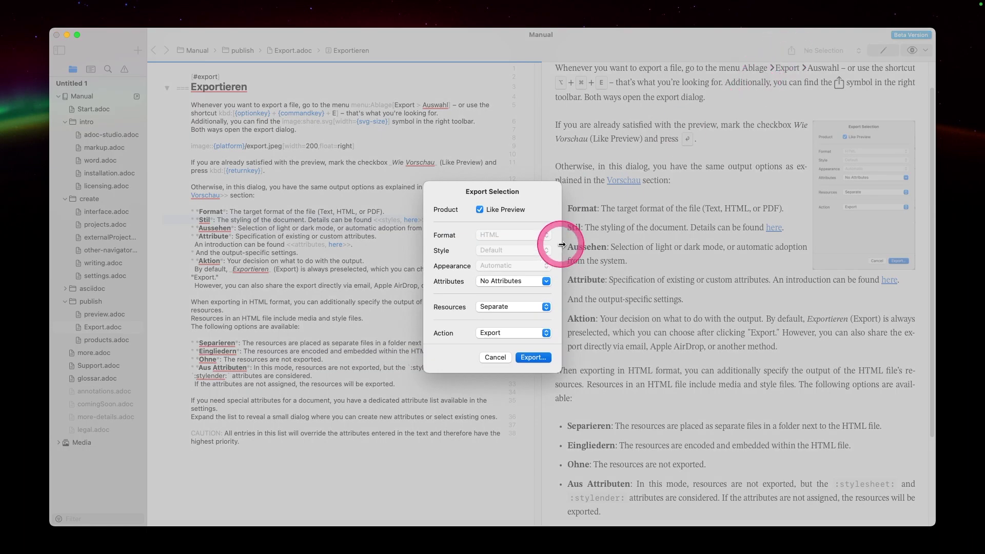
left_click(479, 210)
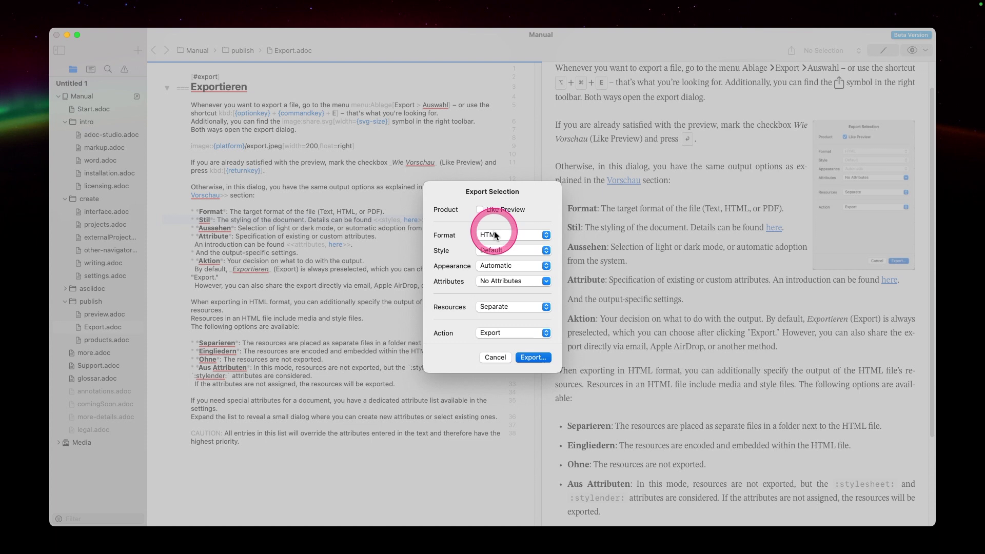
left_click(495, 235)
left_click(499, 247)
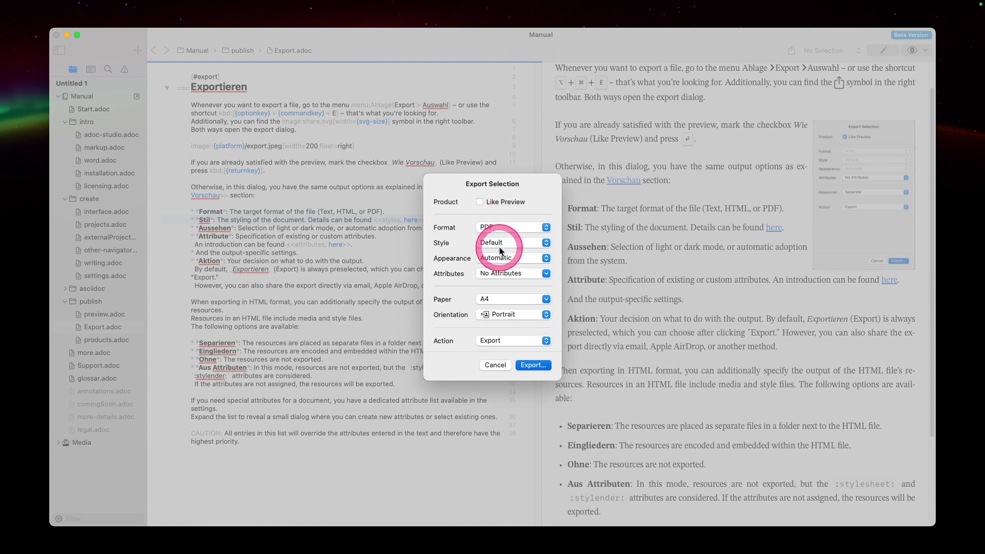
left_click(500, 247)
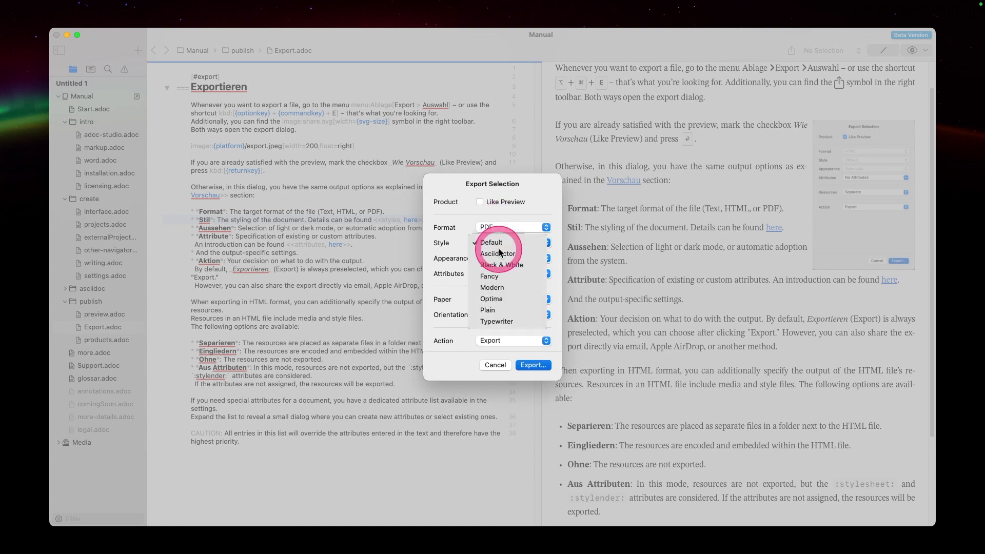
left_click(499, 253)
left_click(500, 258)
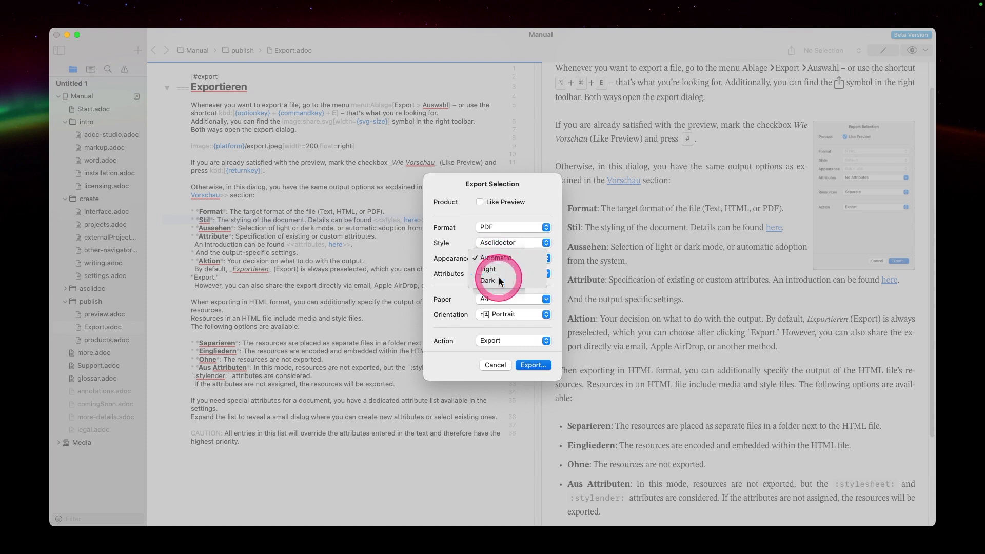
left_click(500, 281)
left_click(495, 273)
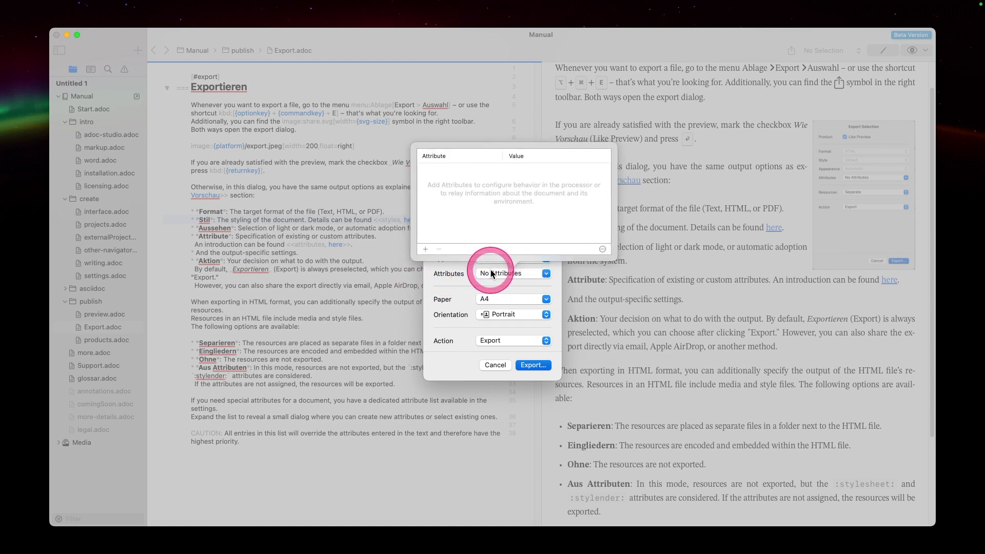
left_click(447, 283)
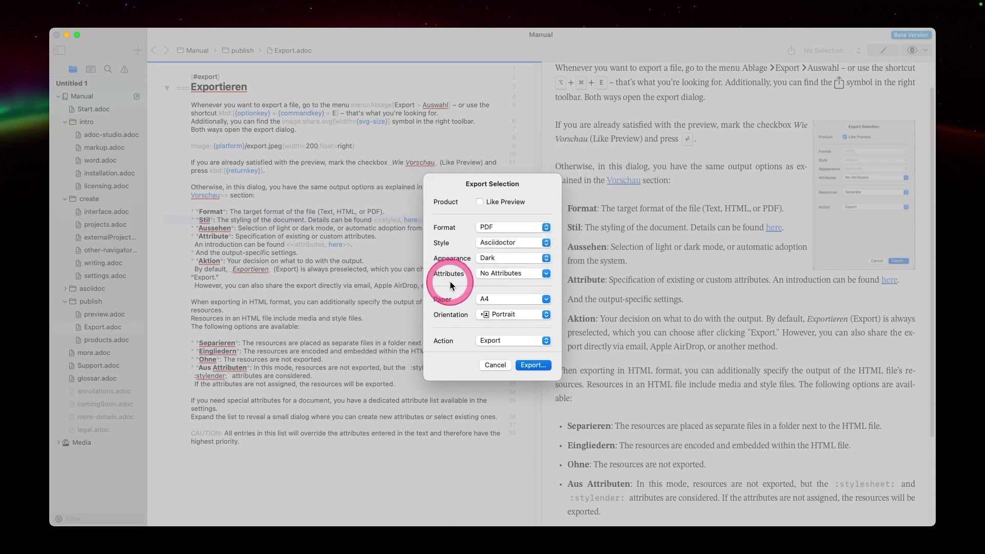
left_click(501, 340)
left_click(435, 340)
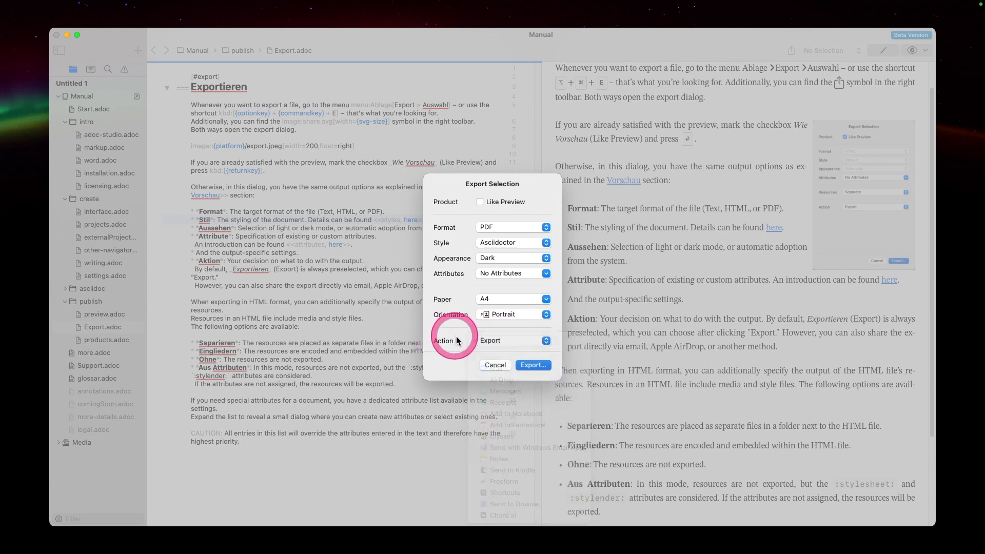
left_click(524, 365)
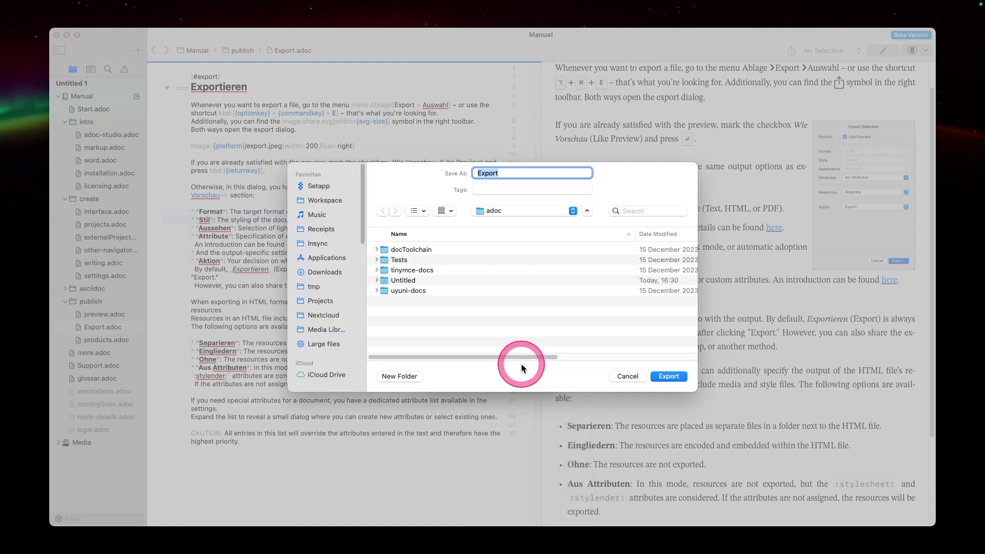
left_click(662, 375)
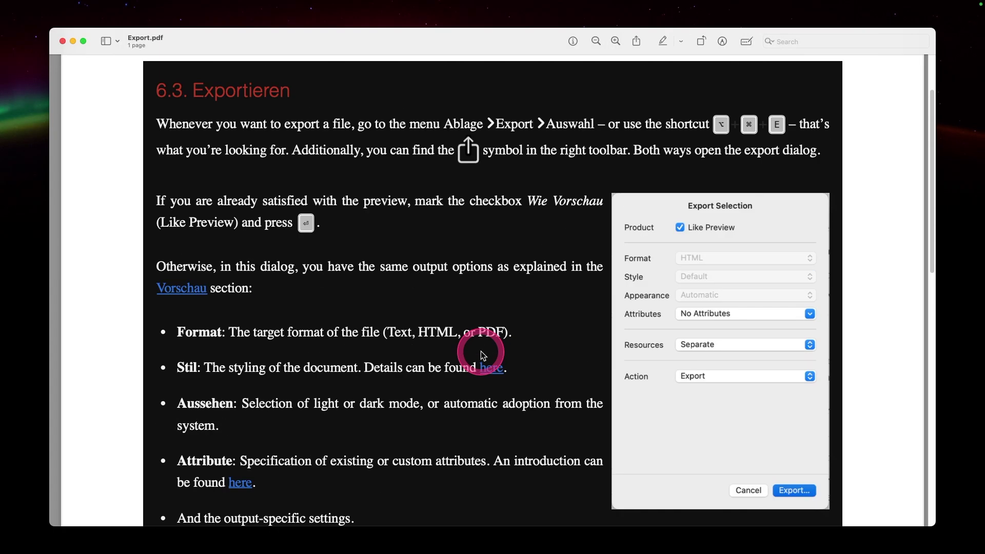
Create a new empty project and bring up the New Component choices
scroll(479, 353, "up", 5)
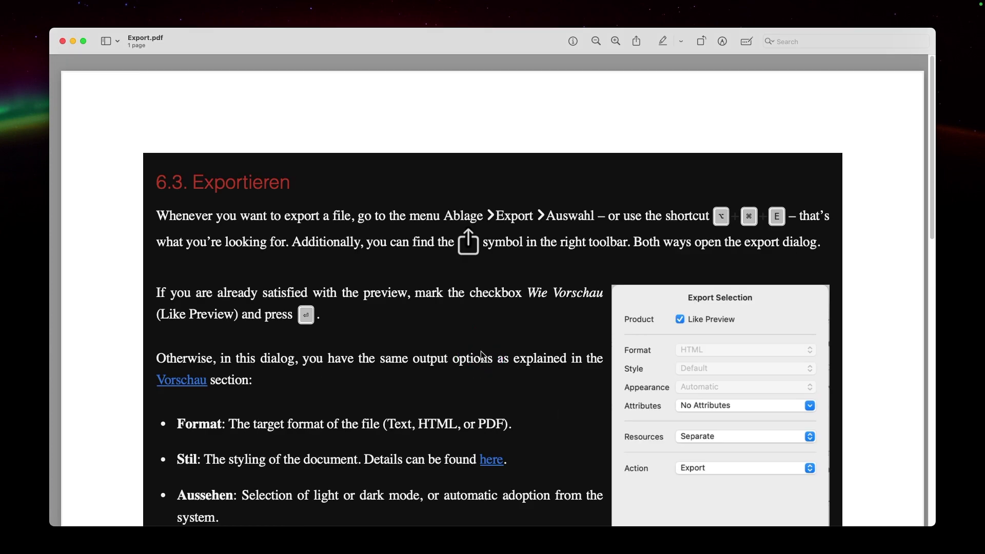
scroll(483, 355, "down", 15)
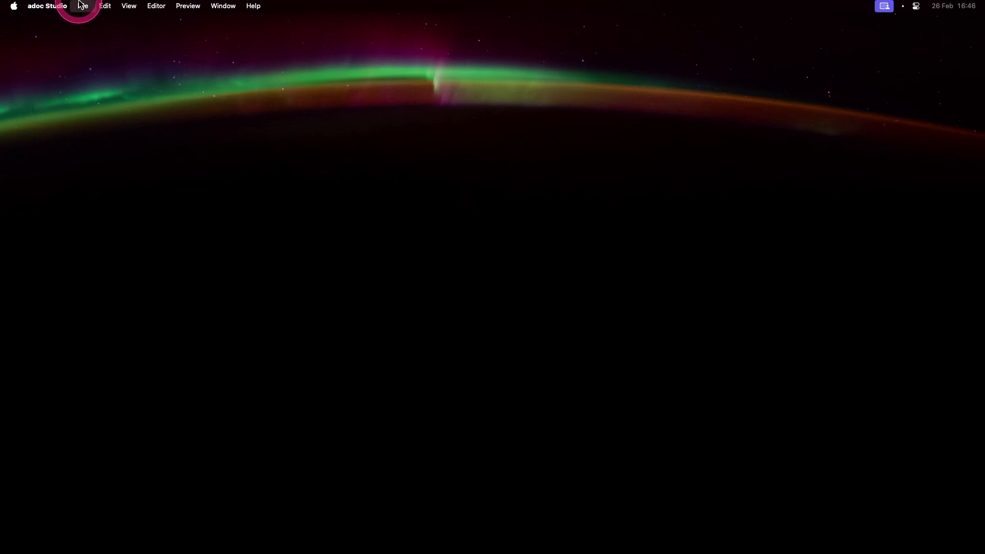
left_click(81, 5)
mouse_move(87, 21)
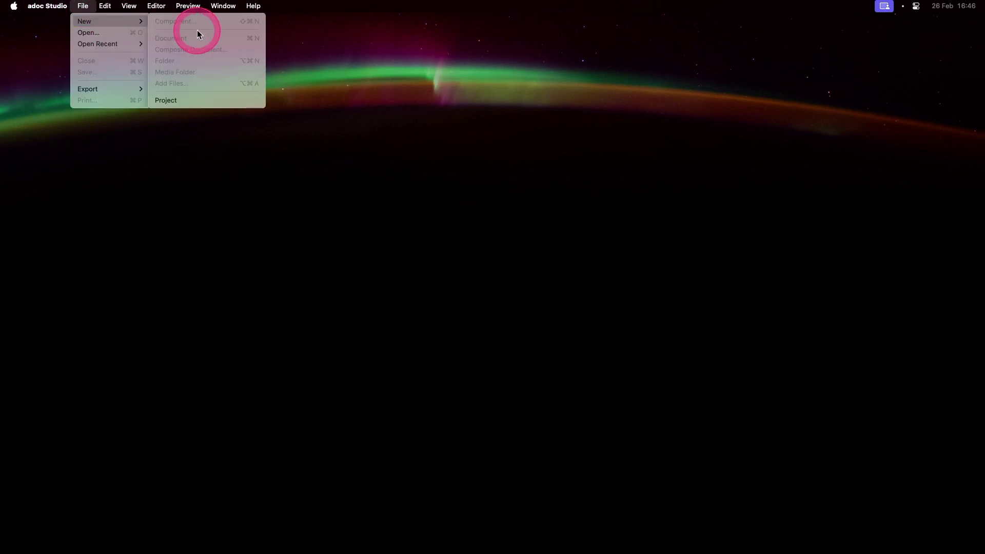
left_click(190, 99)
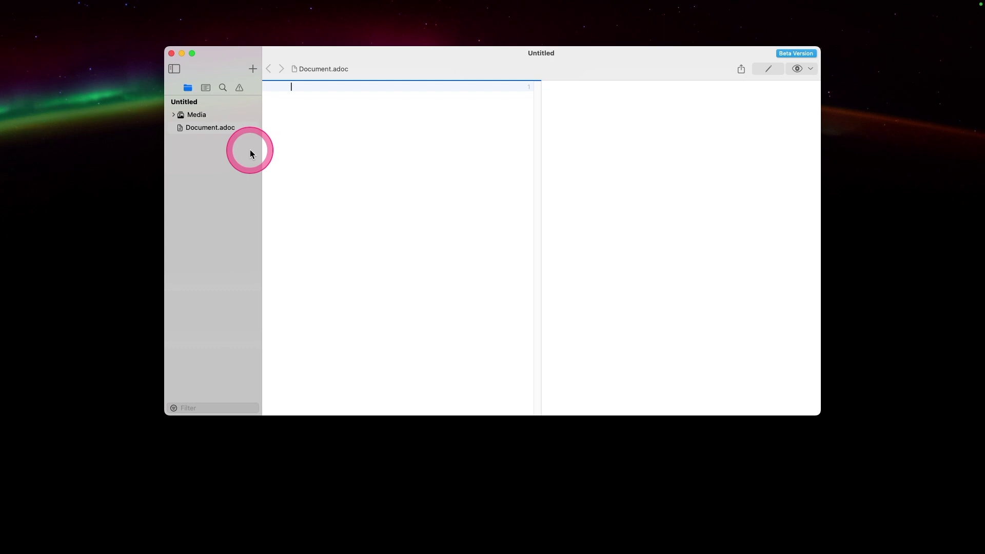
left_click(253, 69)
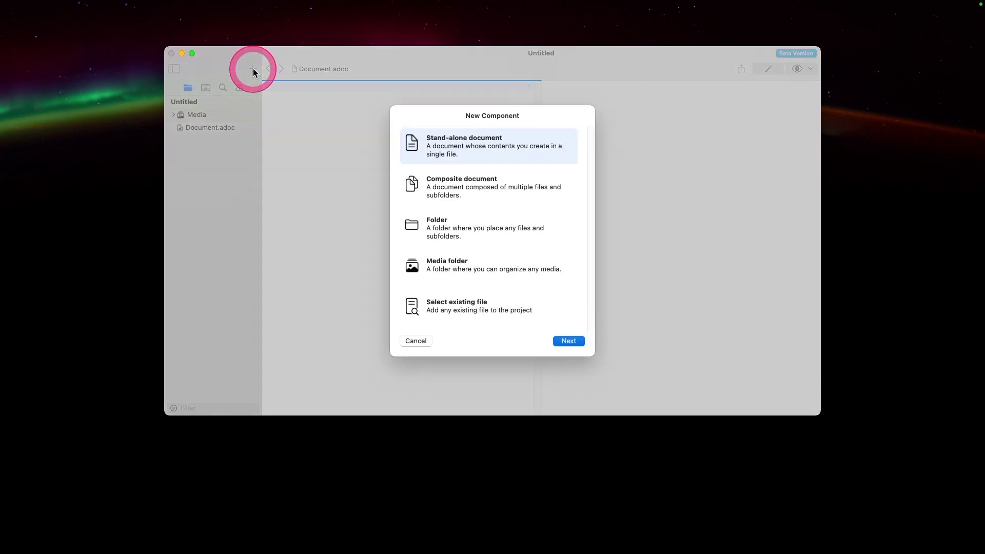
Add the existing modules folder to the project via Select existing file
left_click(437, 224)
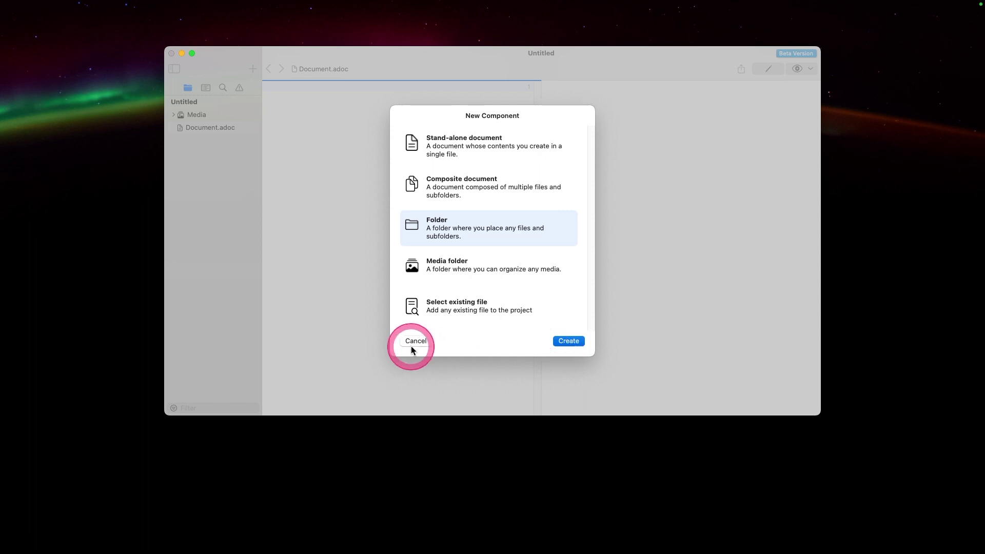
left_click(447, 307)
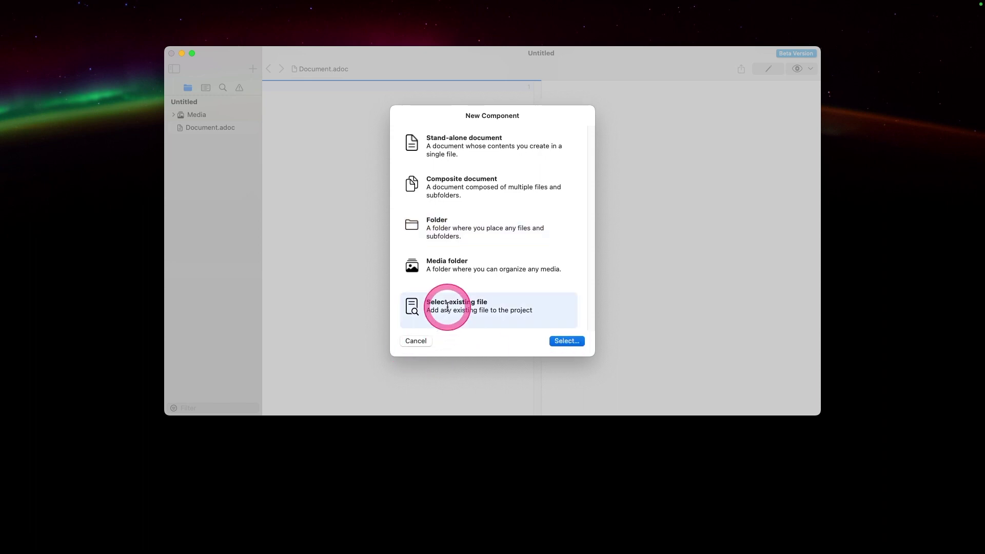
left_click(566, 341)
double_click(398, 201)
key("Return")
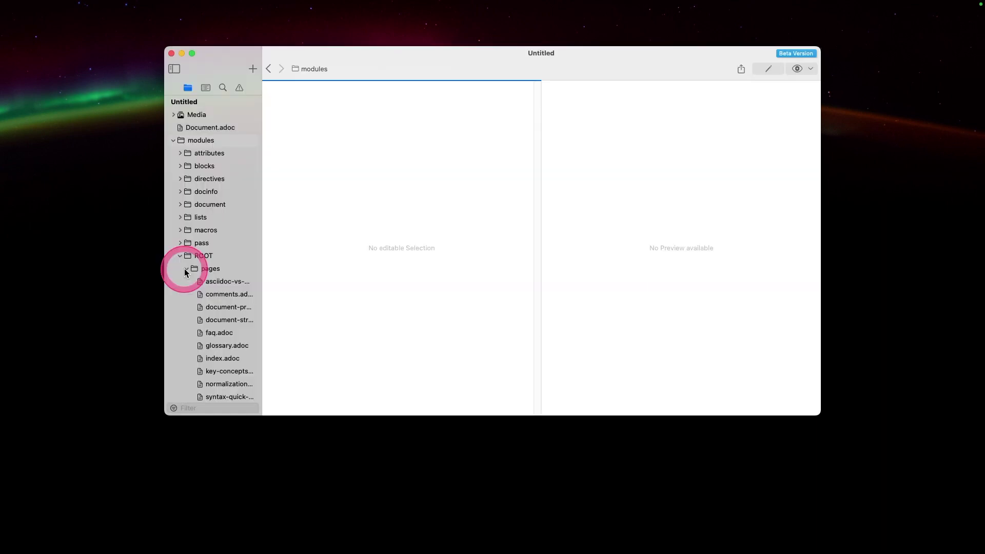
Open the ROOT module's index.adoc page and scroll through its content
left_click(221, 358)
left_click(395, 312)
scroll(405, 338, "down", 4)
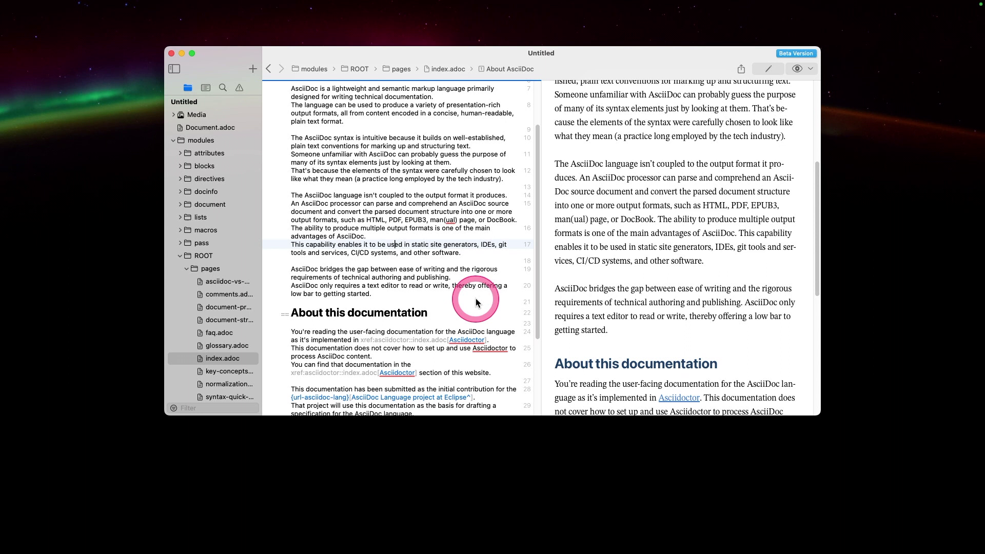
scroll(450, 272, "up", 4)
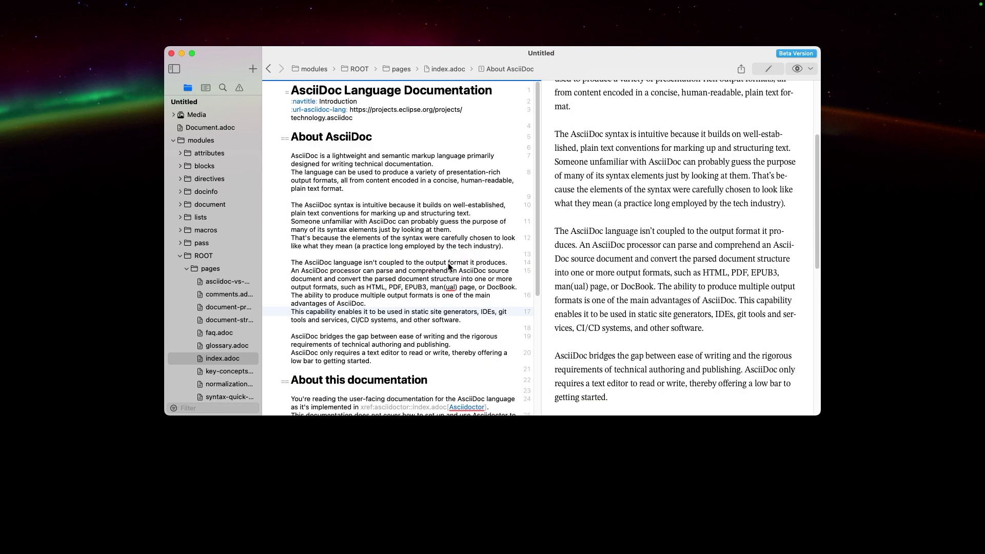
scroll(449, 267, "down", 5)
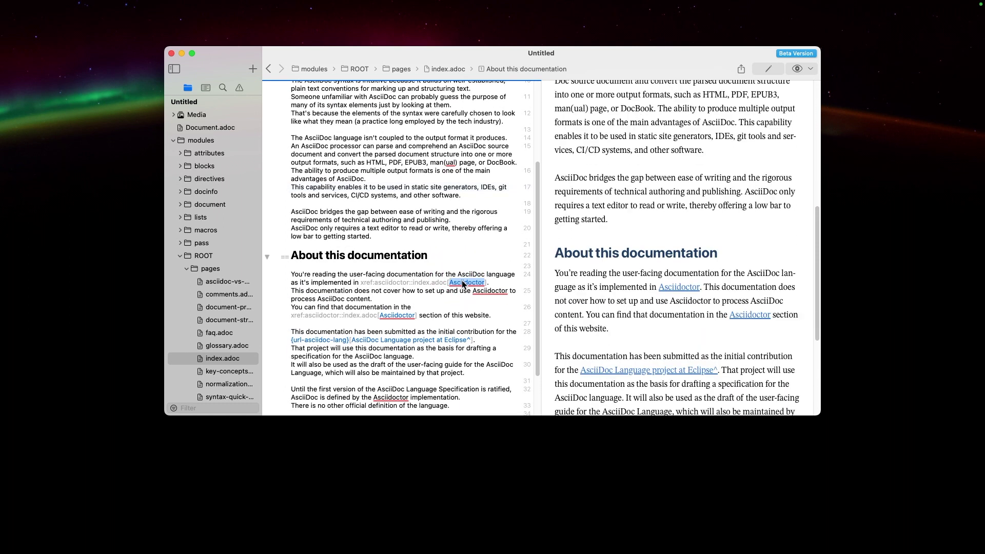
left_click(397, 315)
left_click(405, 338)
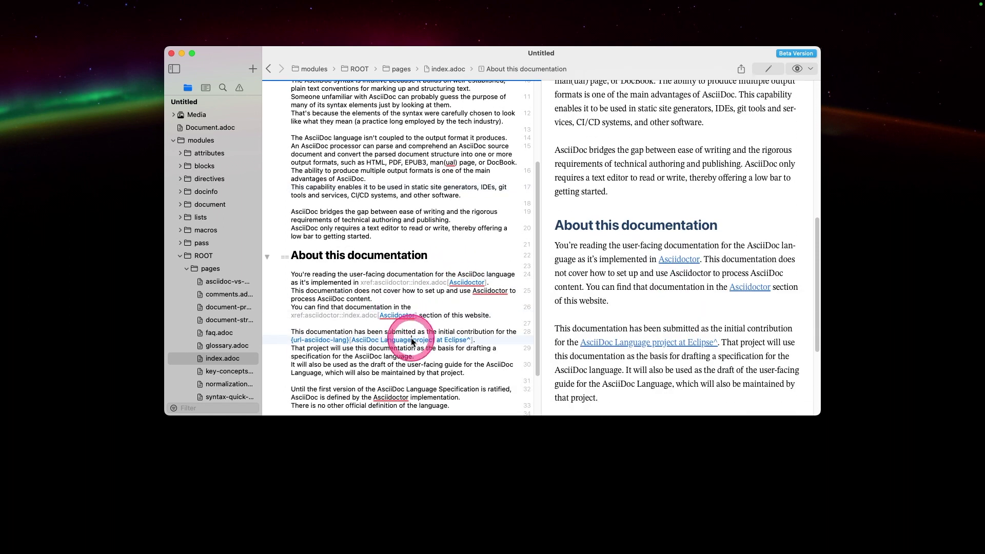
scroll(405, 334, "down", 2)
Expand the pass module and view its nav.adoc and Passthroughs index.adoc pages
left_click(180, 243)
left_click(219, 281)
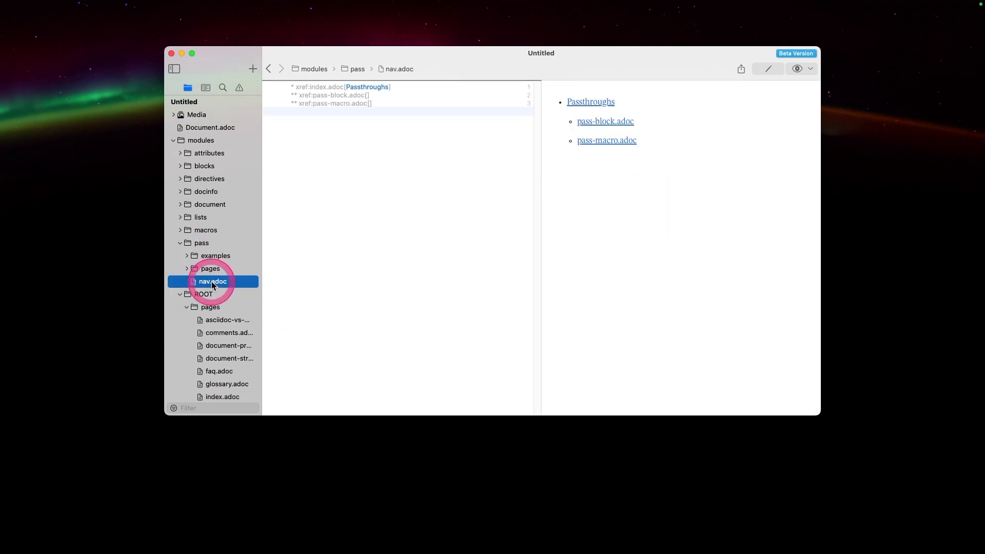
left_click(186, 268)
left_click(222, 281)
left_click(367, 280)
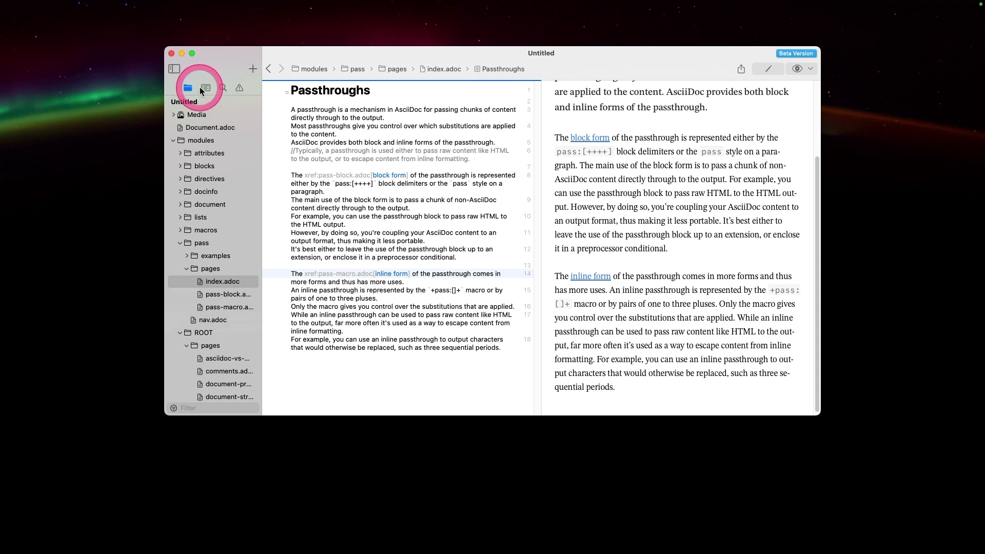
Check the Issues list for warnings, then return to the project file tree
left_click(240, 88)
left_click(188, 87)
left_click(201, 316)
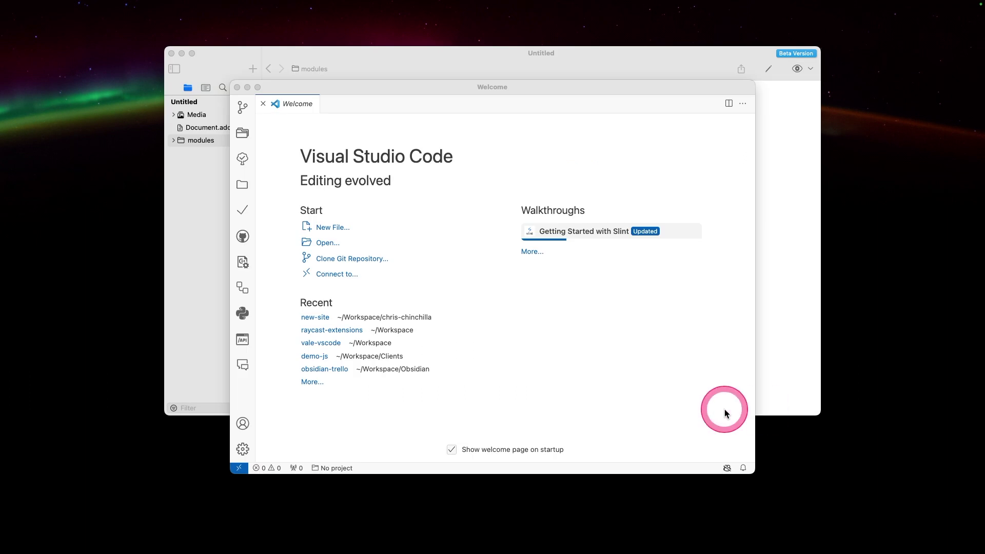
Open the Workspace/Manual folder in Visual Studio Code from the Welcome page
left_click(359, 432)
left_click(317, 243)
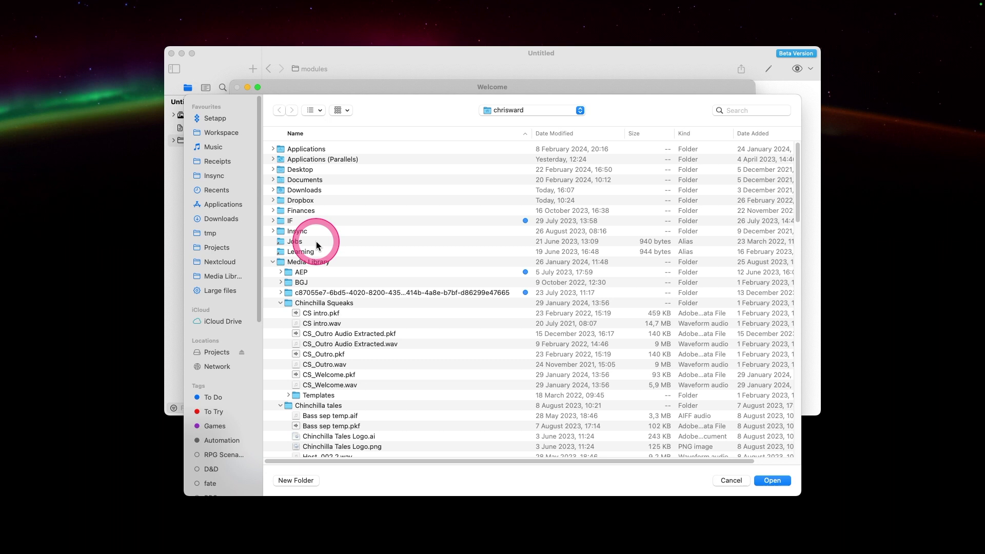
left_click(231, 137)
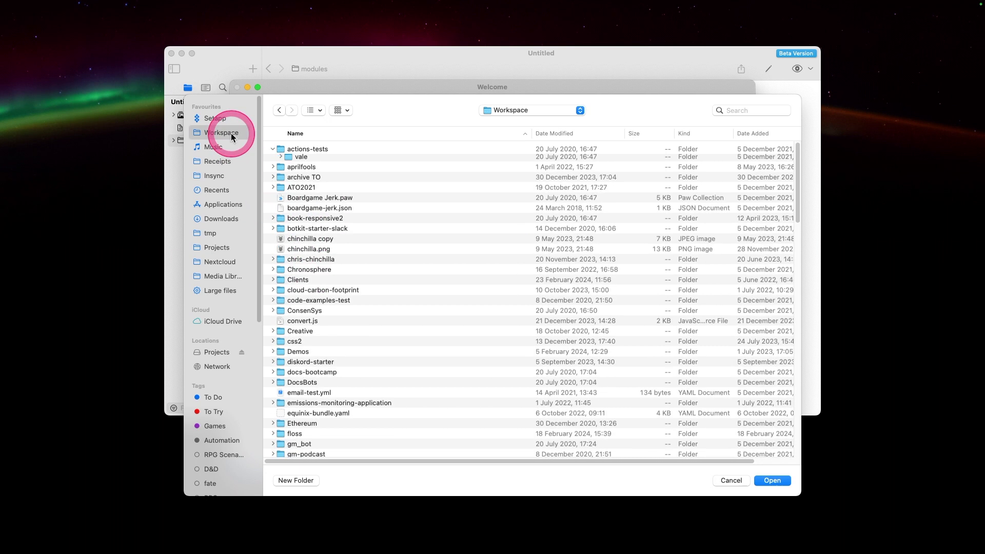
double_click(281, 153)
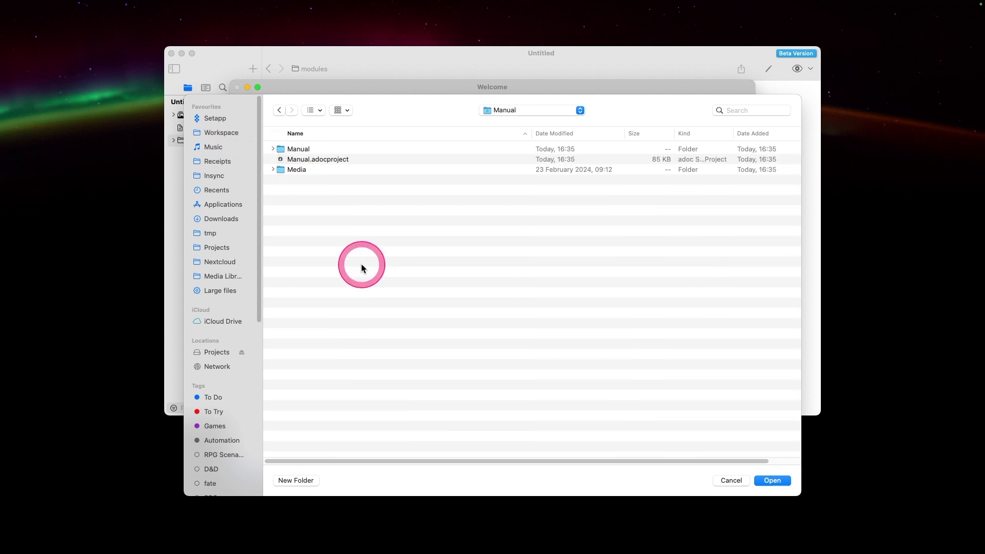
left_click(773, 481)
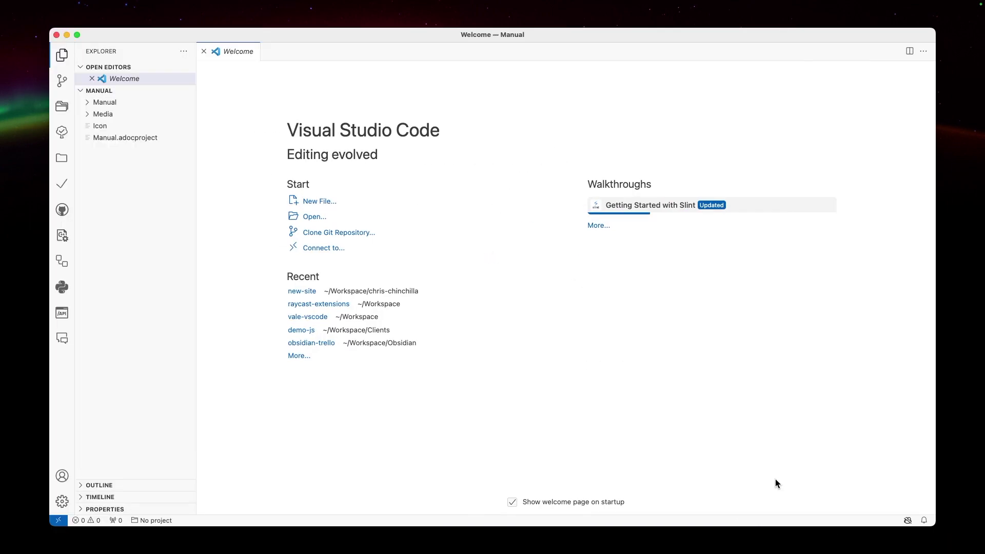
Inspect and close Manual.adocproject, then open Start.adoc from the Manual folder
left_click(124, 137)
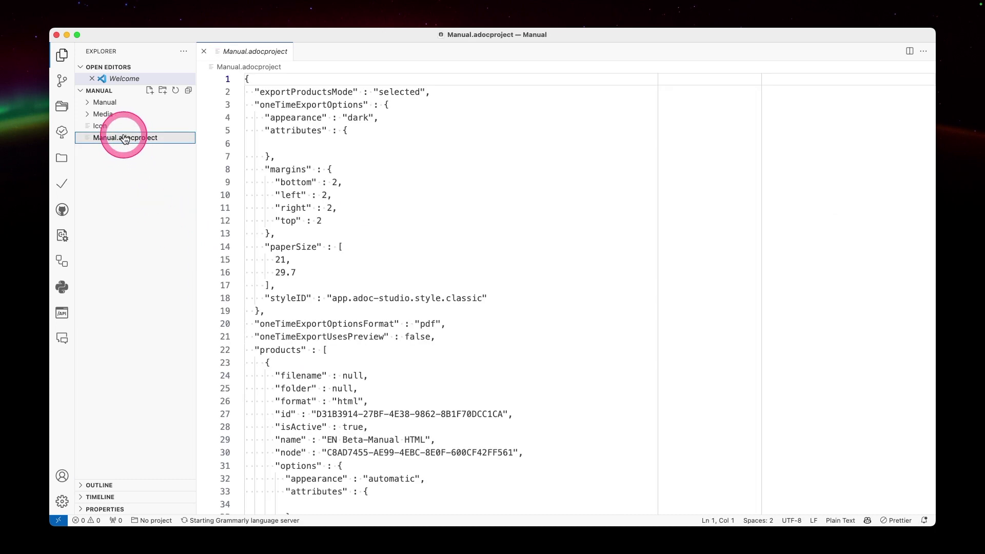
left_click(203, 51)
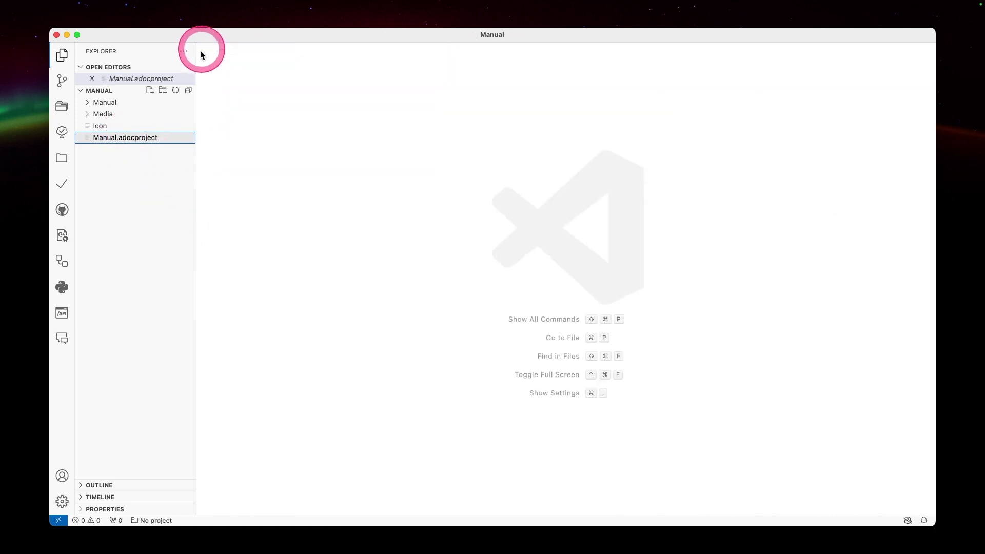
left_click(98, 91)
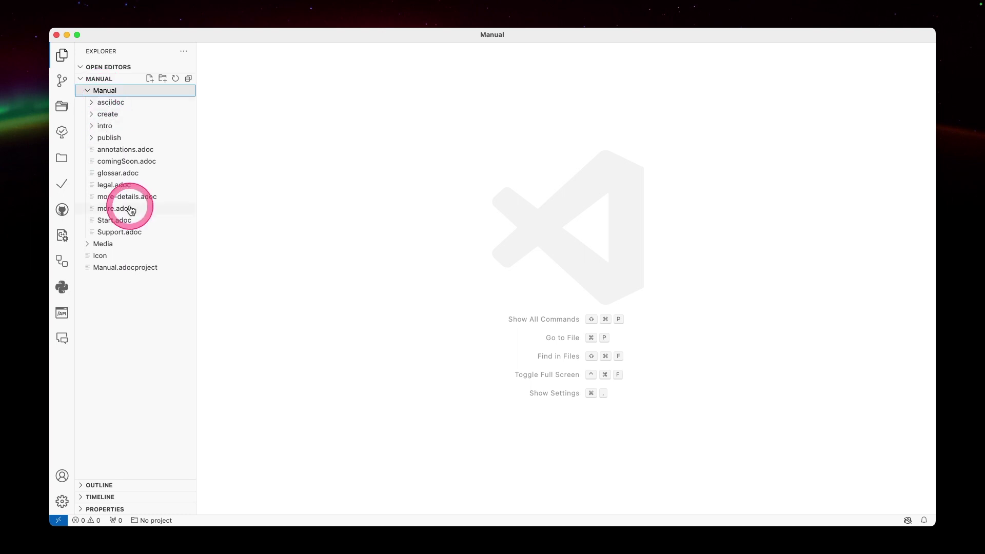
left_click(123, 220)
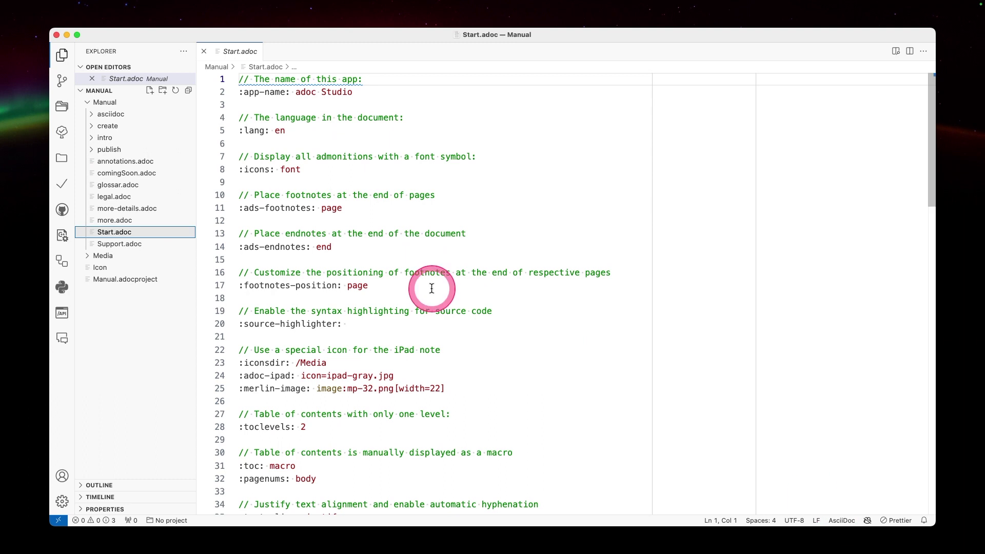
Show the installed extensions and view the AsciiDoc extension's details
key("super+shift+x")
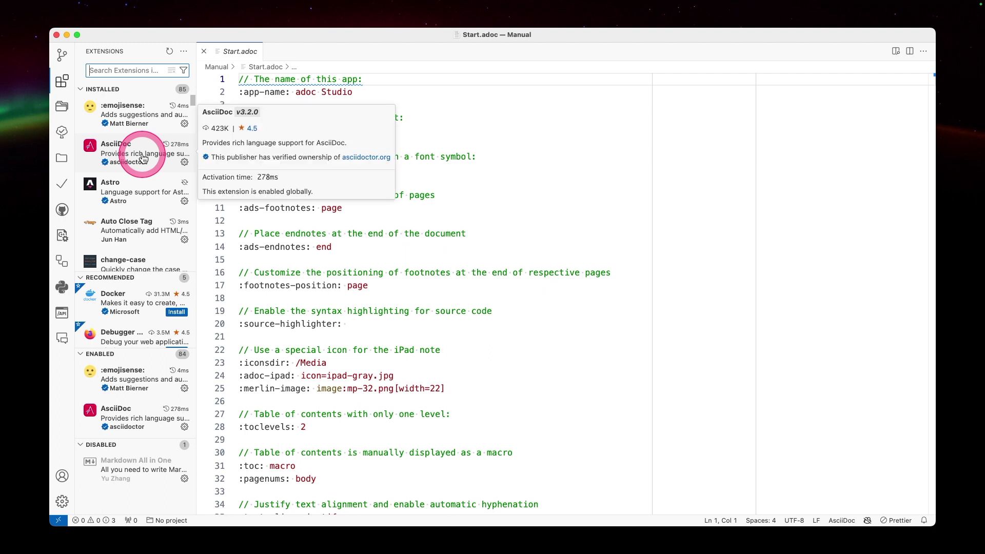
left_click(143, 159)
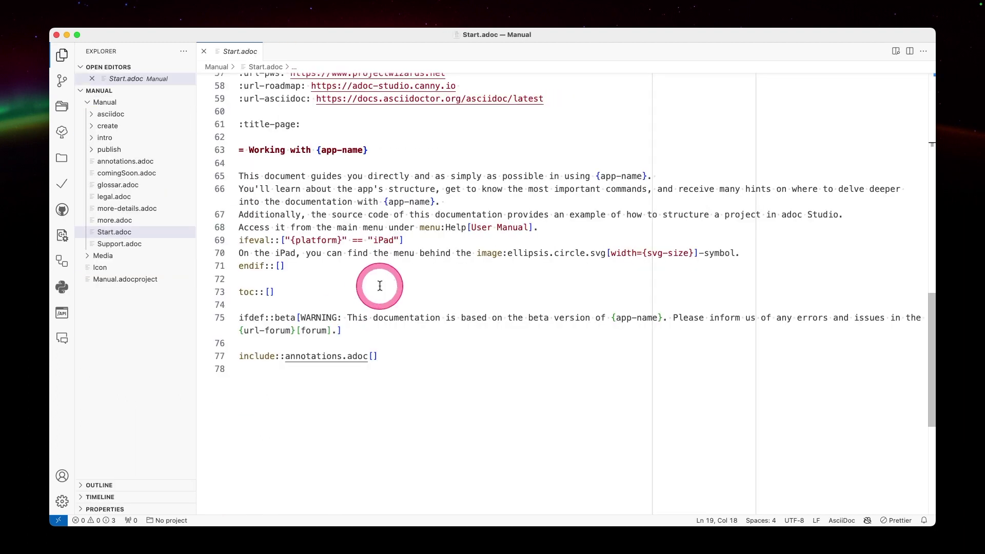
key("super+shift+p")
Run 'AsciiDoc: Open Locked Preview to the Side' to preview Start.adoc beside its source
type("prev")
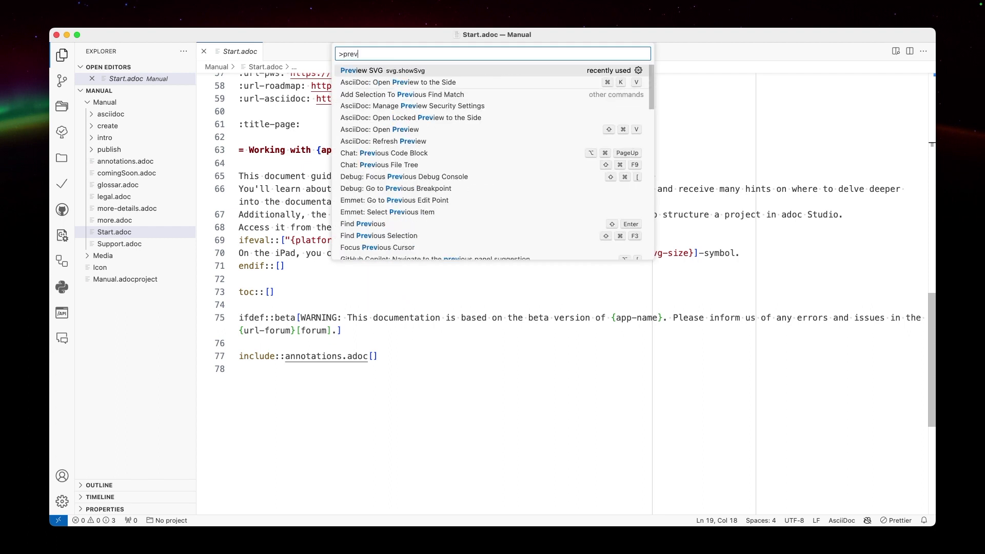
type("iew")
key("Down")
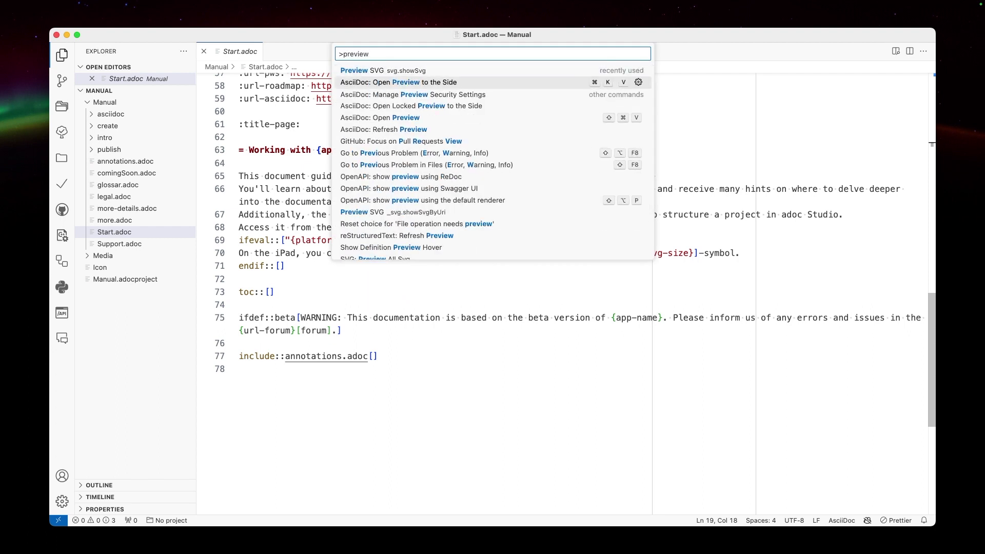
key("Down")
key("Down")
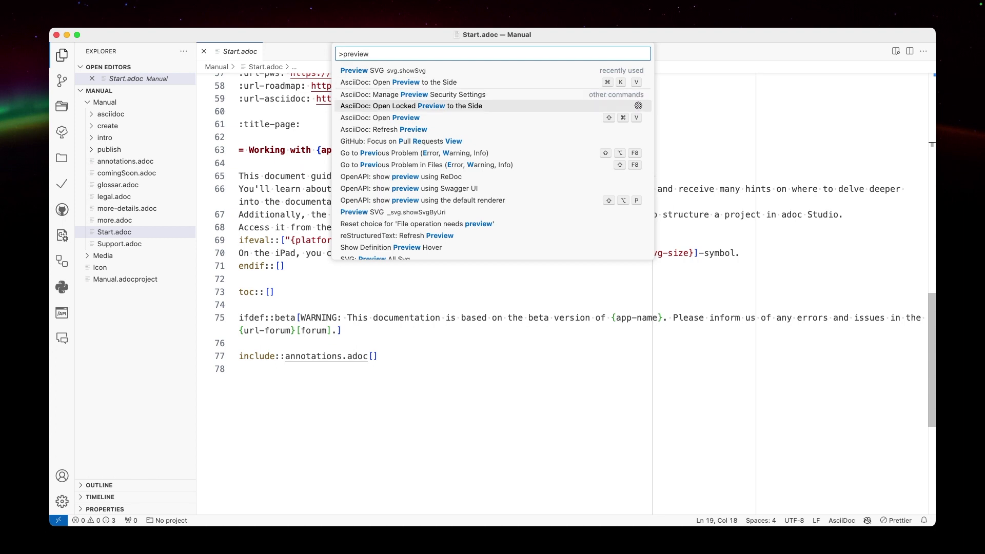
key("Return")
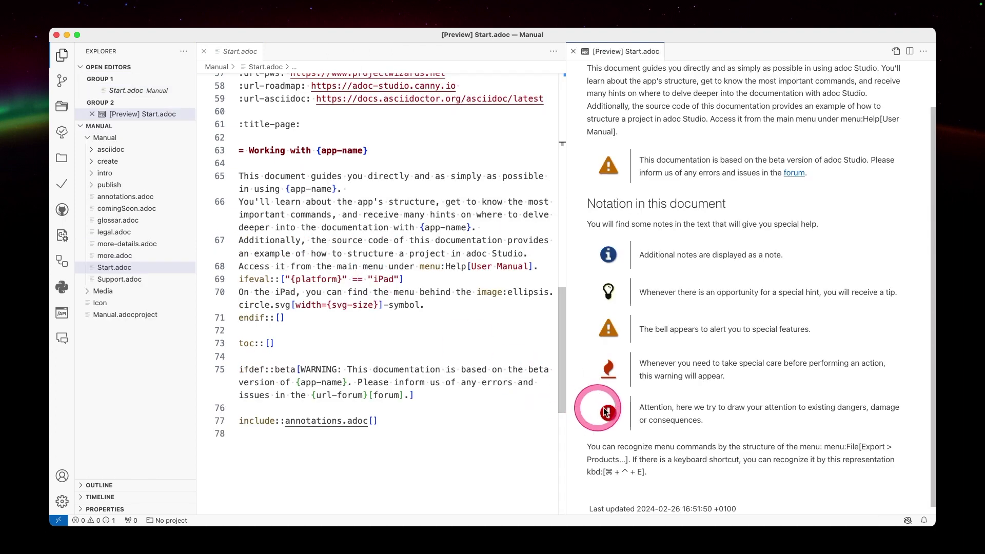
scroll(660, 412, "up", 2)
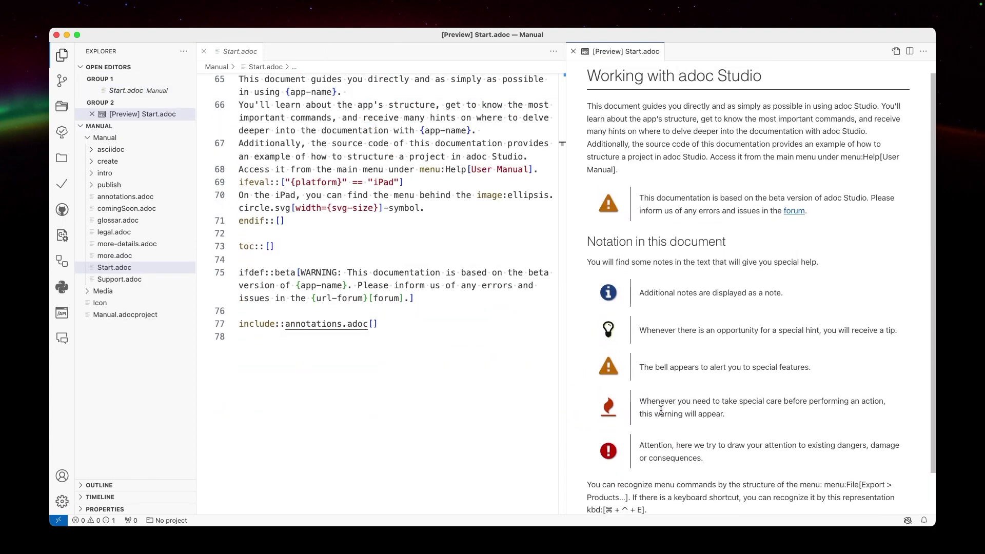
scroll(479, 374, "up", 3)
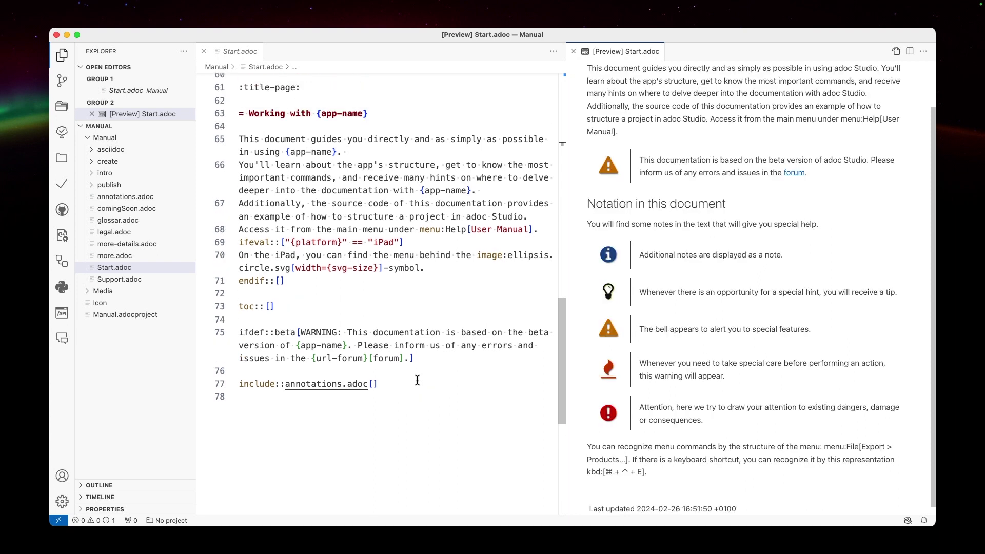
Try following the annotations.adoc include on line 77, then start opening another folder
left_click(311, 375)
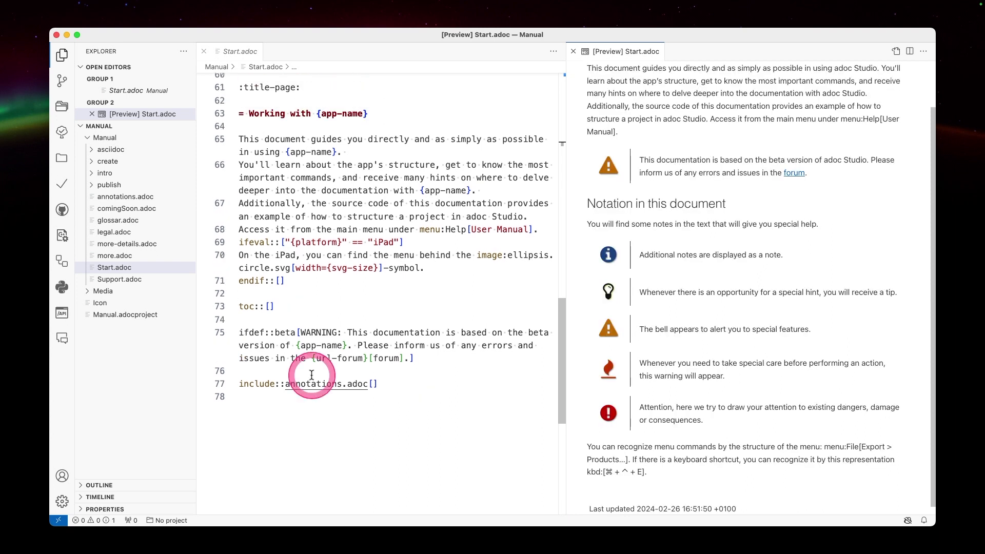
left_click(269, 384)
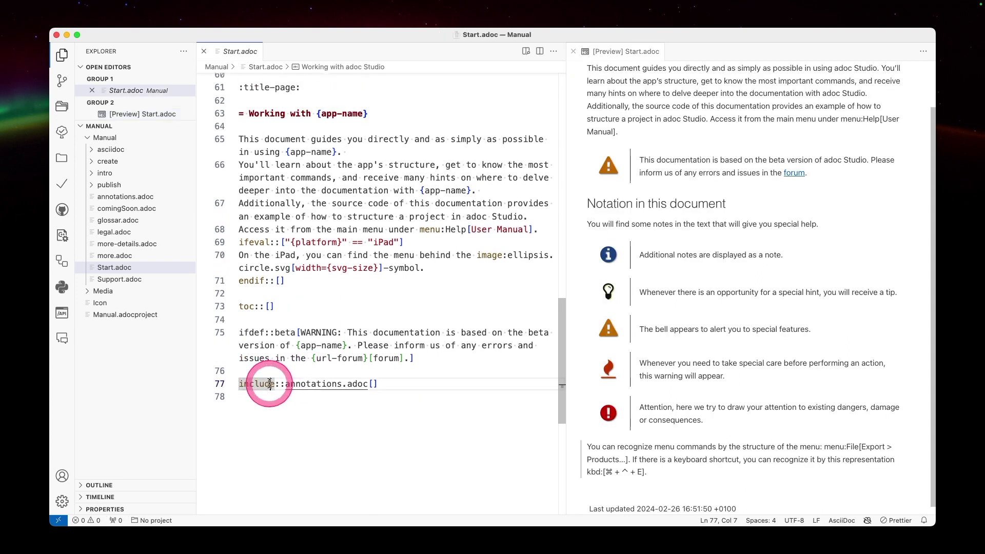
left_click(341, 393)
key("super+o")
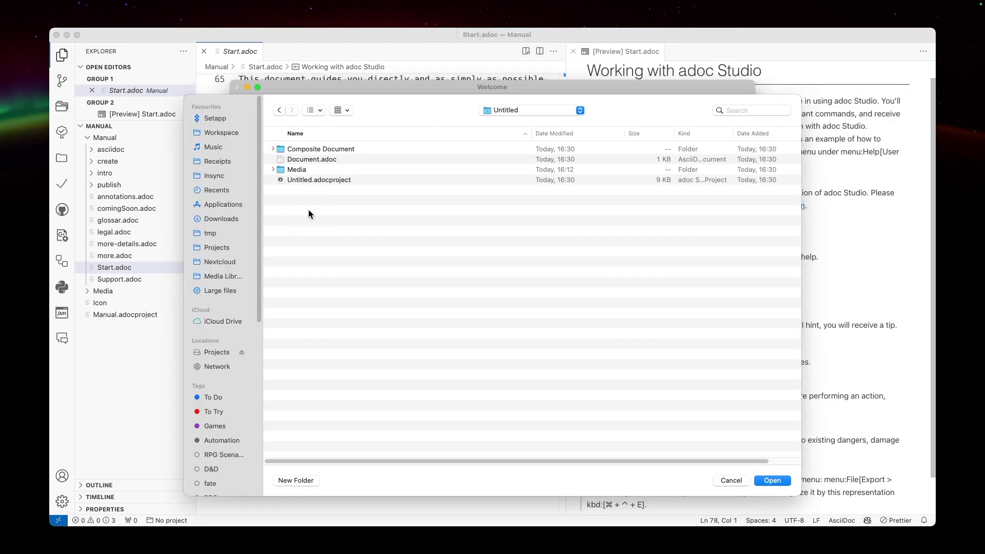
Open the Untitled project's Document.adoc and show its AsciiDoc preview to the side
left_click(772, 480)
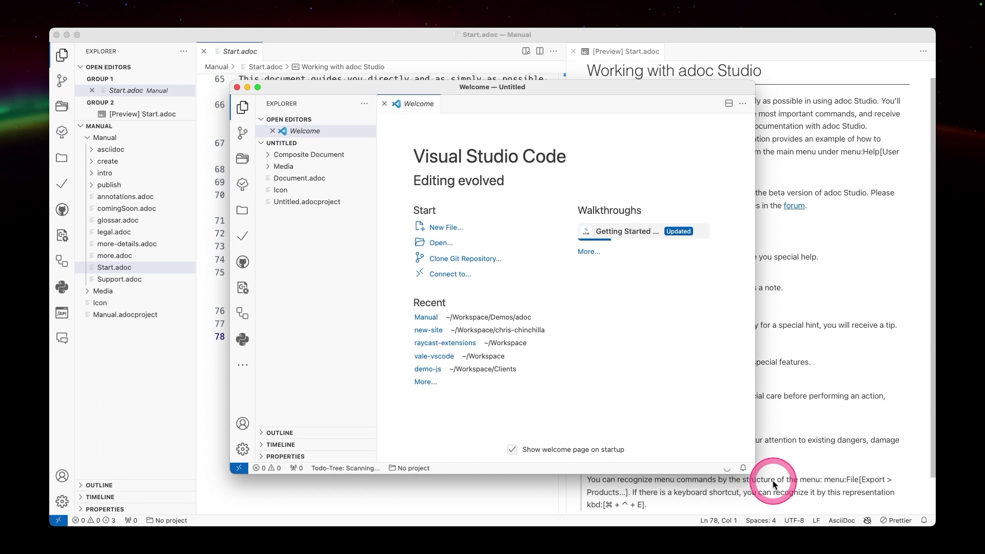
left_click(137, 126)
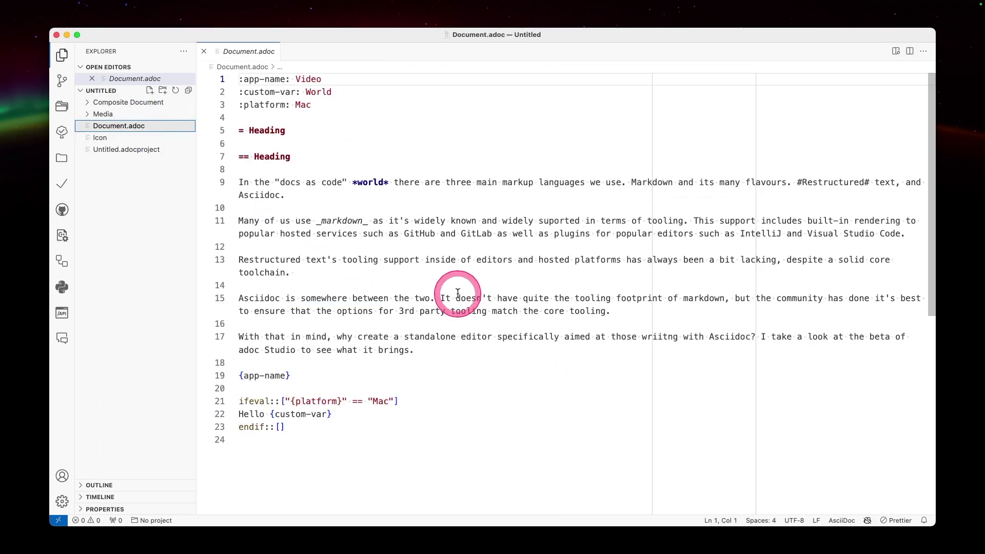
key("super+shift+p")
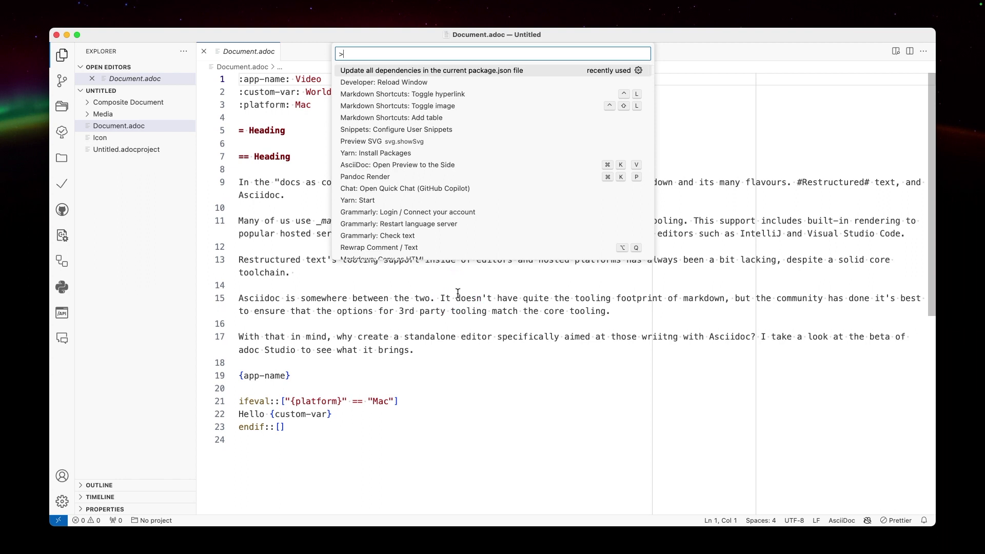
key("Down")
key("Down")
key("Down")
key("Down")
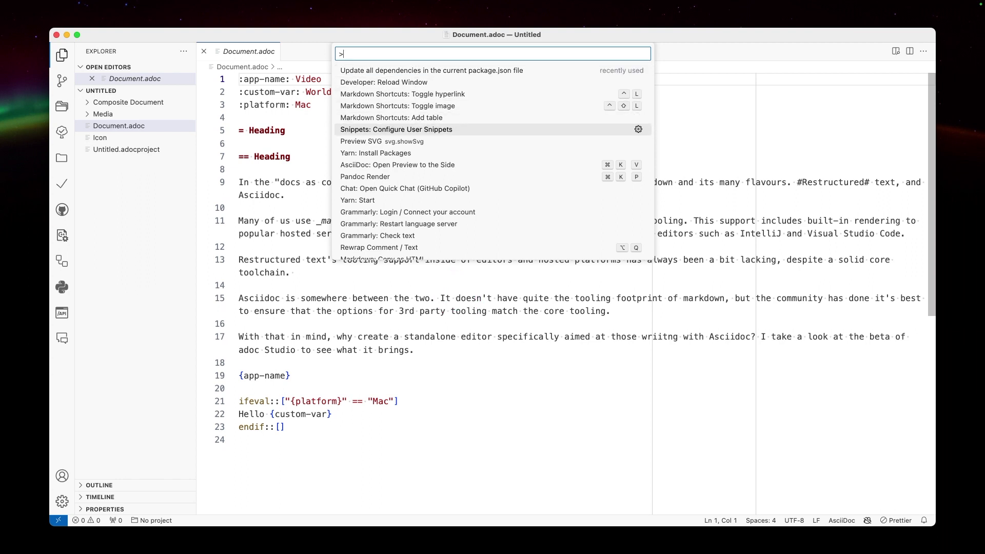
key("Down")
key("Down")
key("Down")
key("Return")
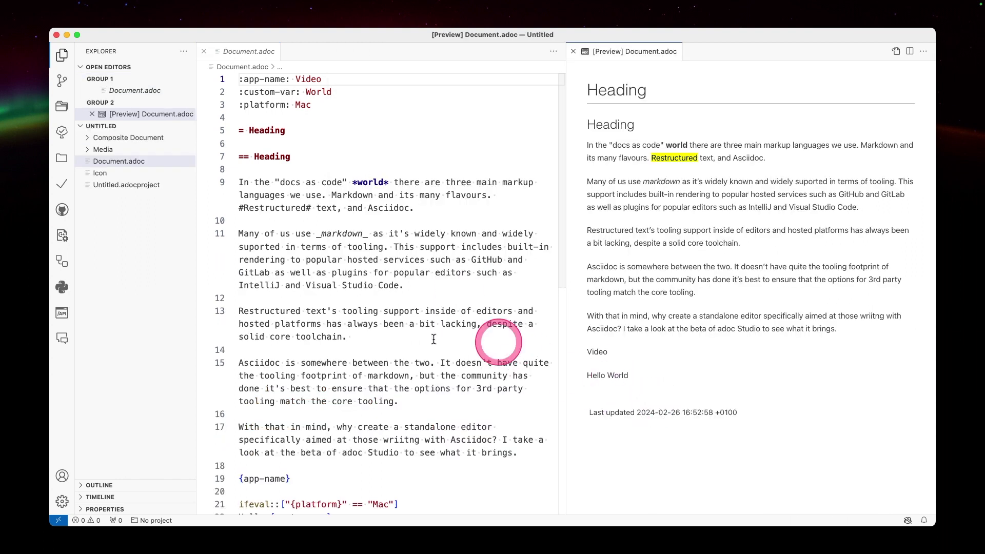
scroll(340, 413, "down", 2)
scroll(343, 354, "up", 2)
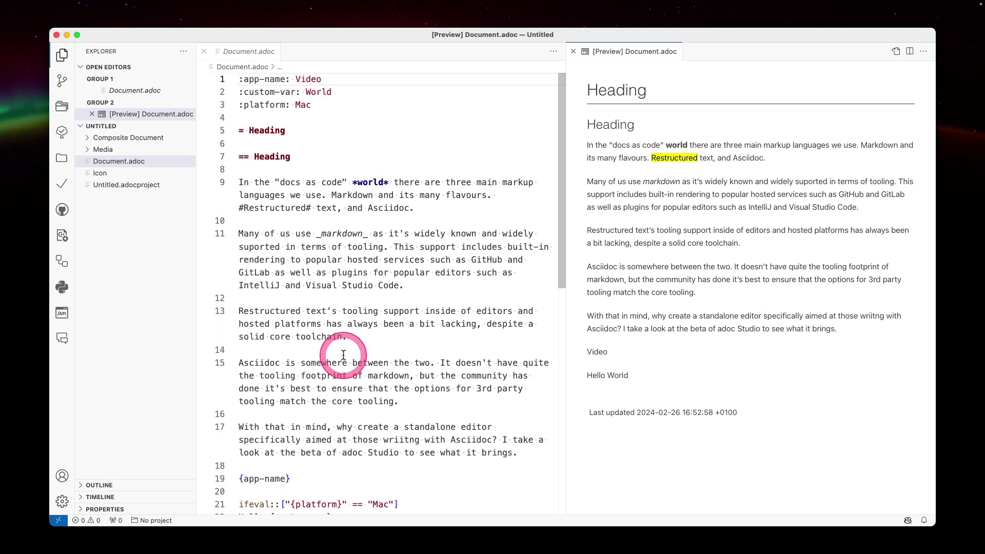
Try changing the platform attribute from Mac to Linux, then undo it
left_click(305, 106)
double_click(304, 106)
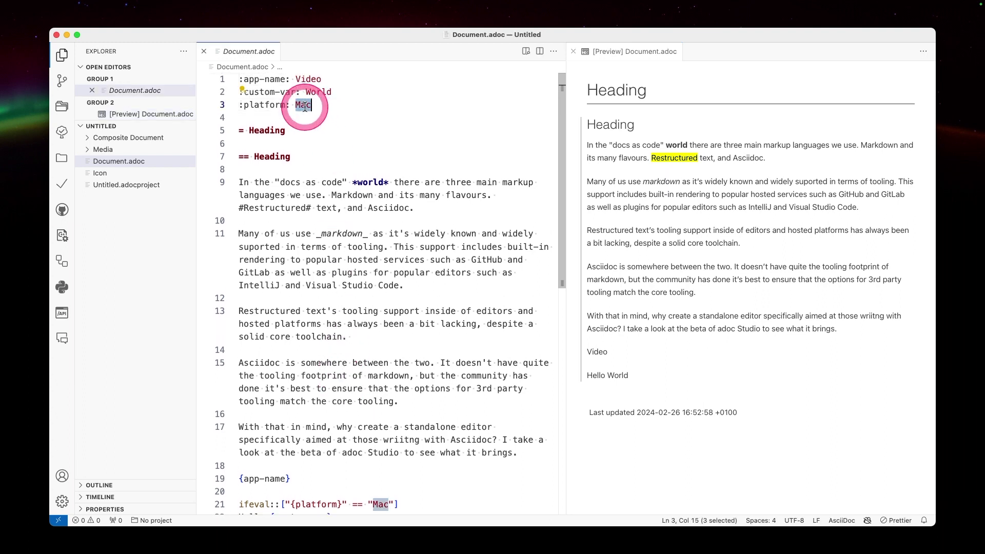
type("Linux")
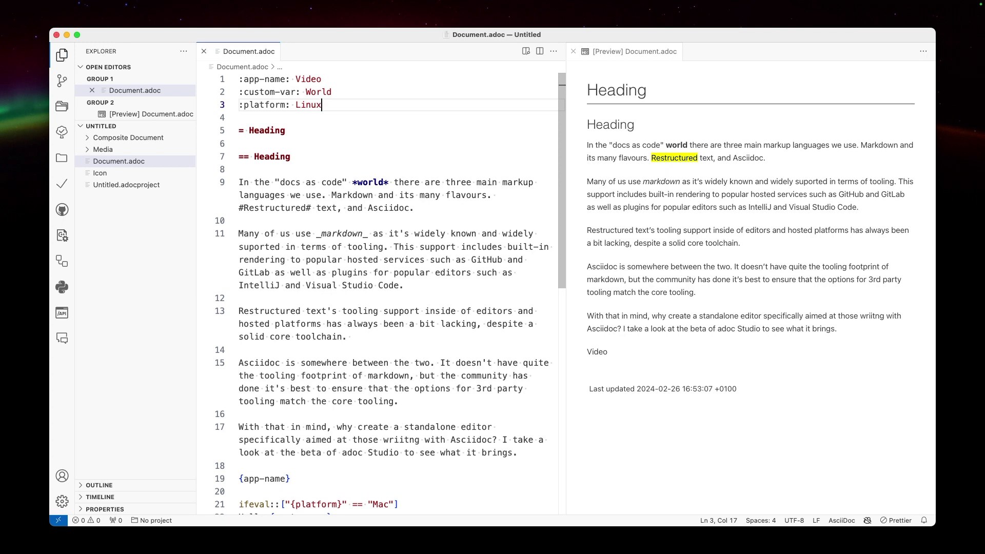
key("super+z")
Re-complete the {app-name} attribute reference from suggestions and save the document
scroll(379, 292, "down", 4)
left_click(285, 342)
key("BackSpace")
key("BackSpace")
key("BackSpace")
key("BackSpace")
key("BackSpace")
key("BackSpace")
key("BackSpace")
key("BackSpace")
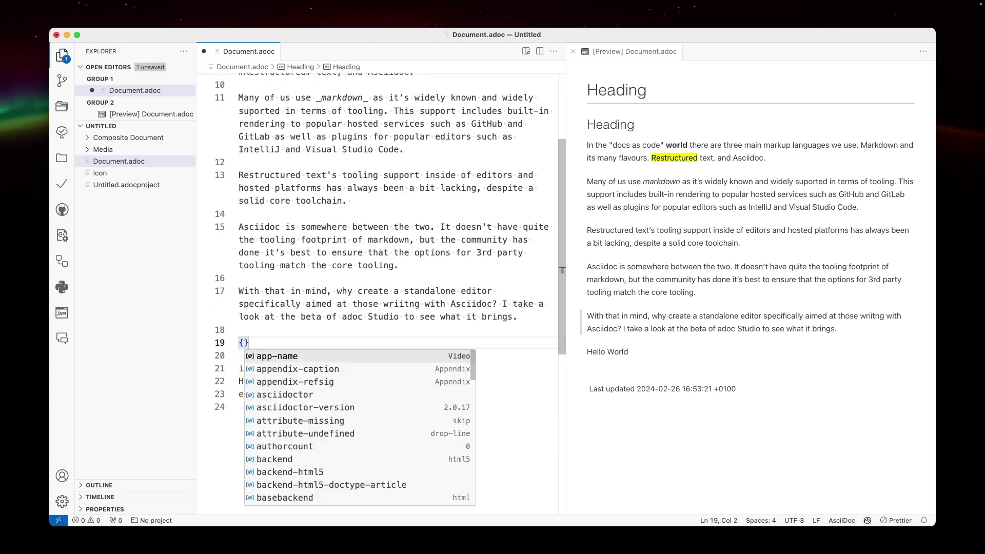
key("Return")
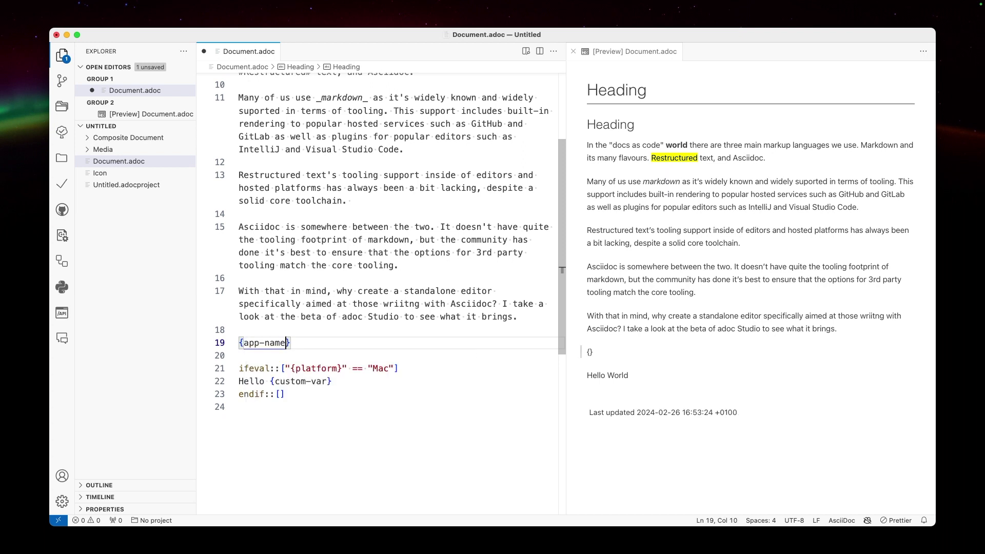
left_click(382, 373)
key("super+s")
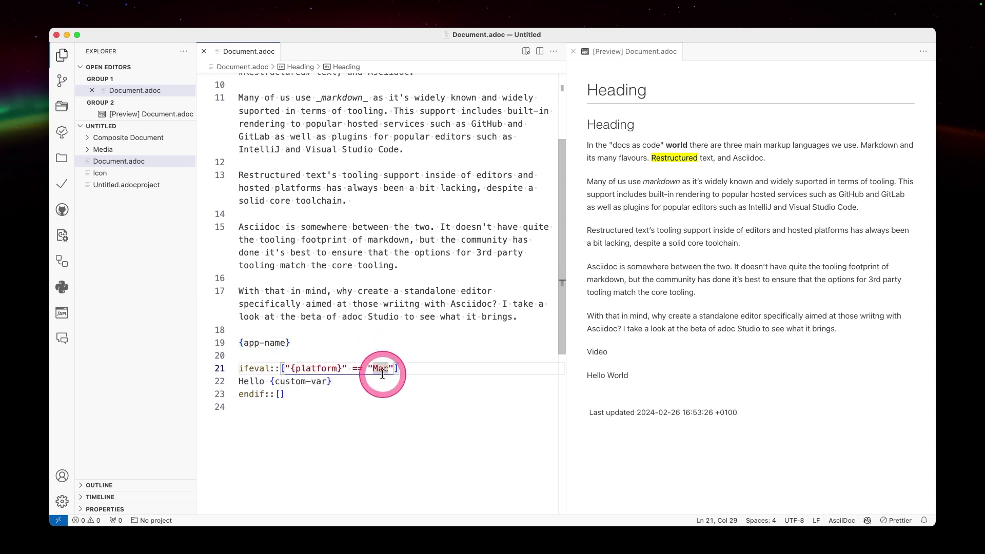
Add a duplicate '= Heading' above the ifeval block, save, and view the flagged problems
left_click(294, 352)
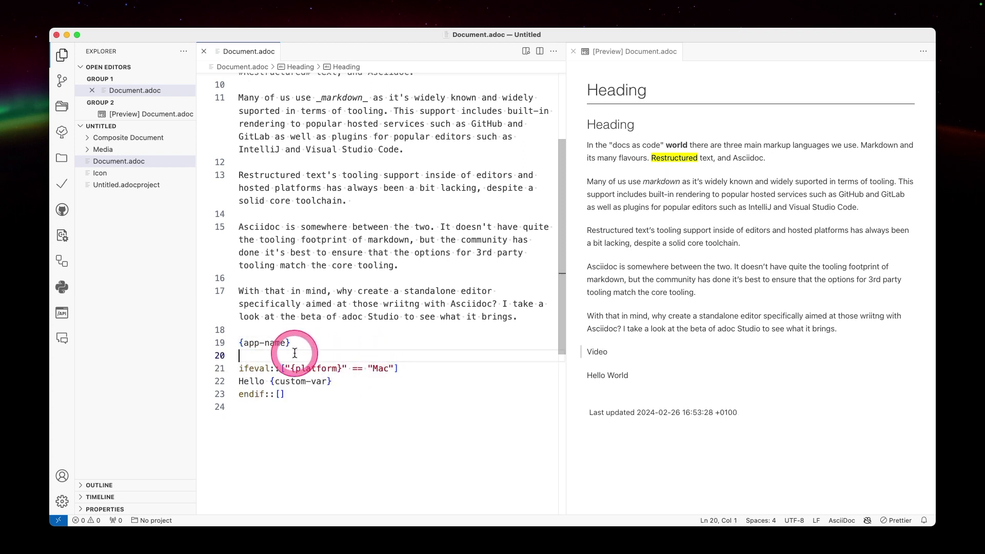
key("Return")
key("Return")
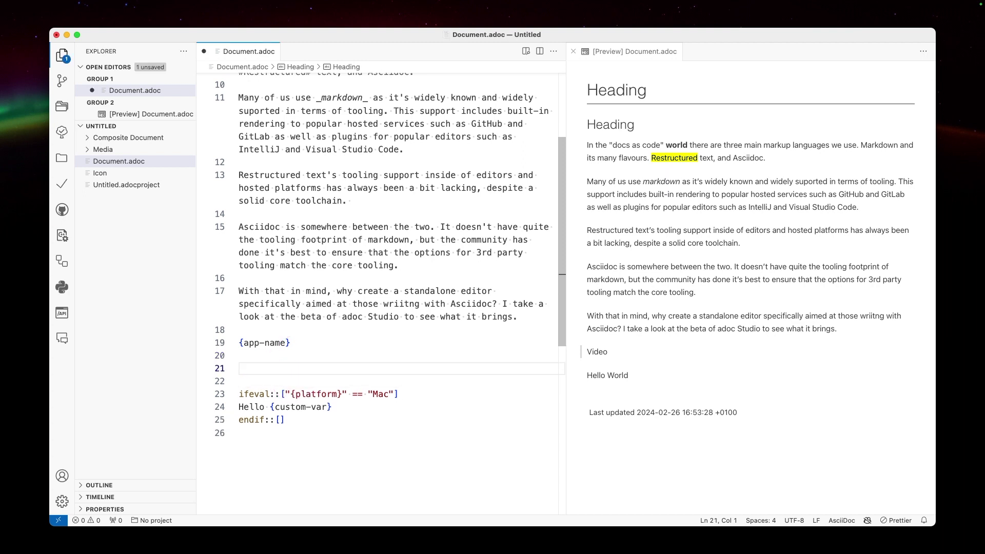
type("ife")
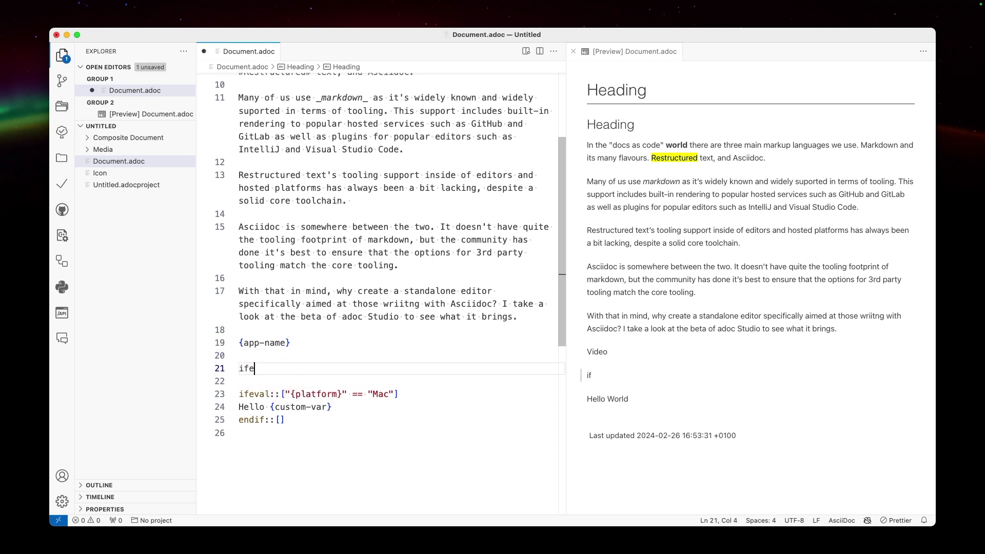
type("val::")
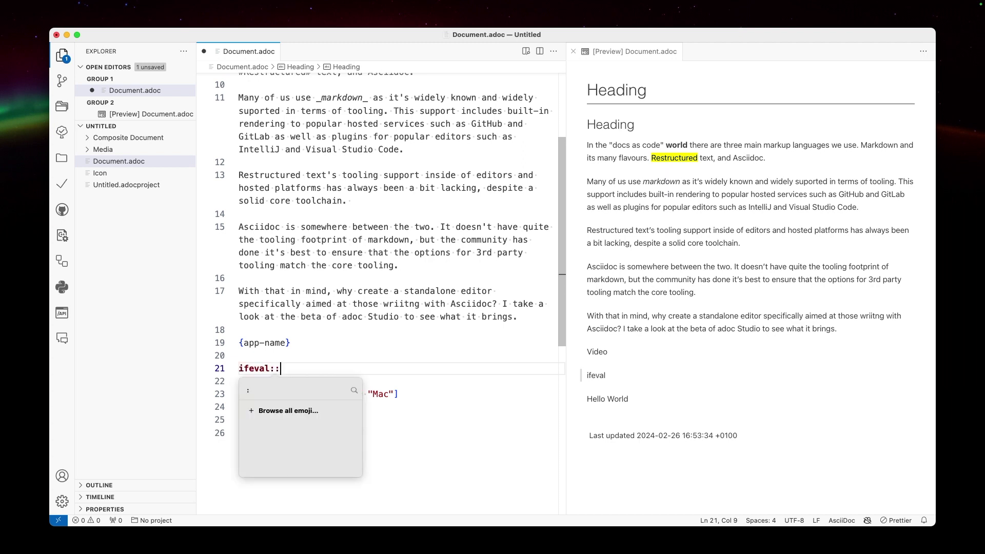
key("BackSpace")
key("BackSpace")
key("BackSpace")
key("BackSpace")
key("BackSpace")
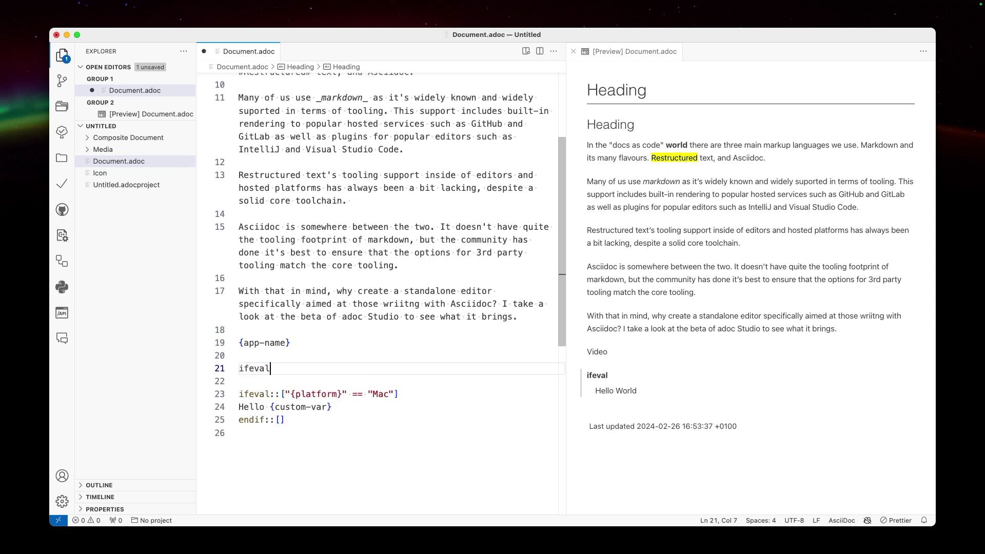
key("BackSpace")
key("BackSpace")
key("BackSpace")
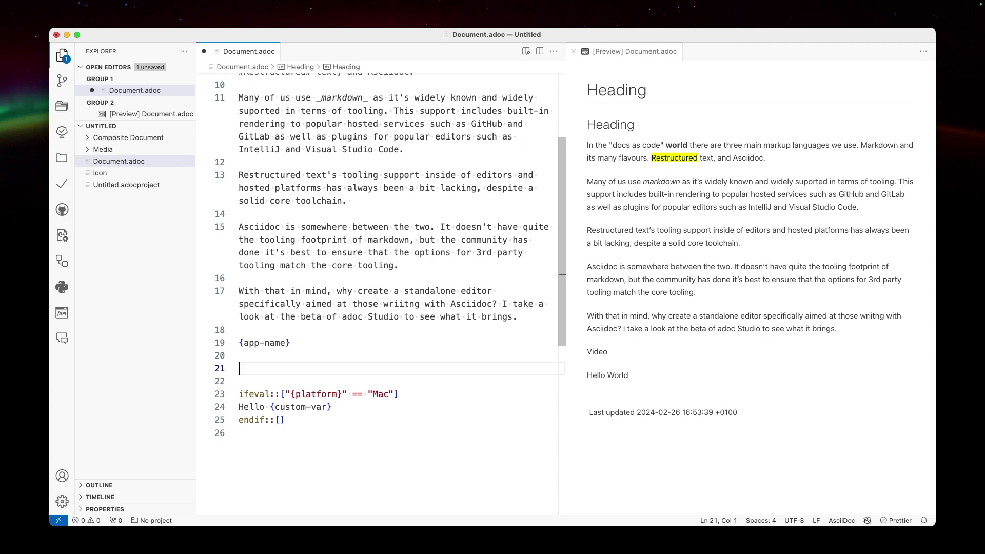
scroll(384, 370, "up", 3)
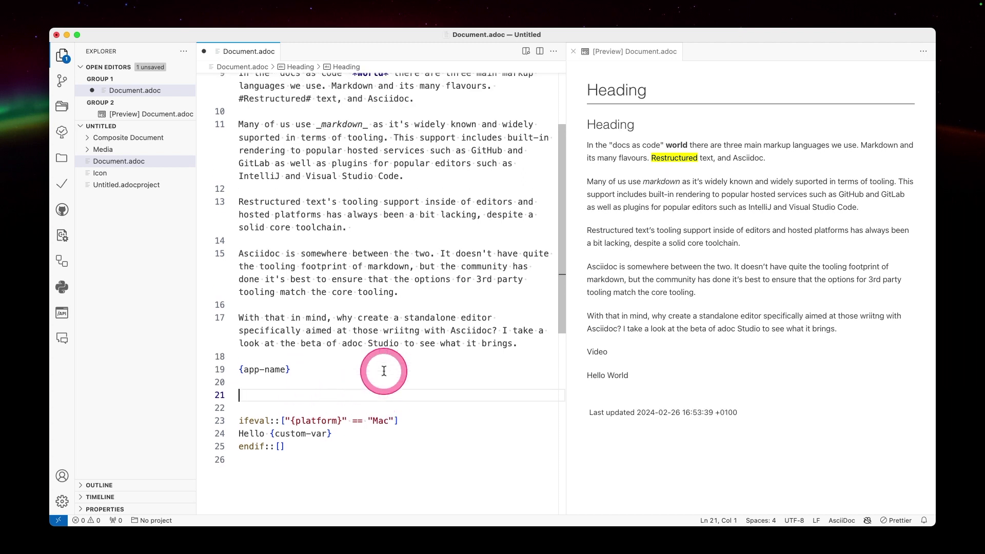
scroll(384, 371, "up", 2)
scroll(384, 370, "down", 1)
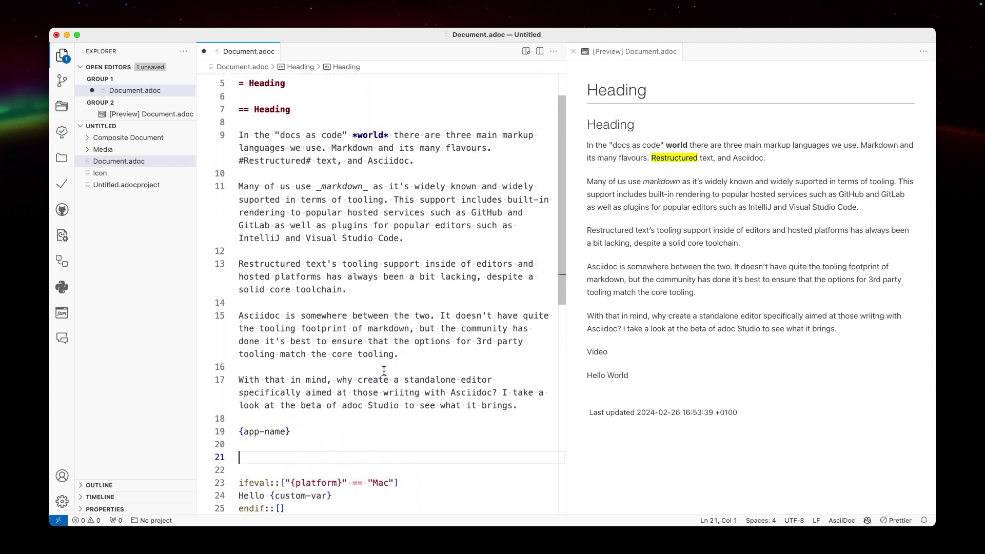
type("=")
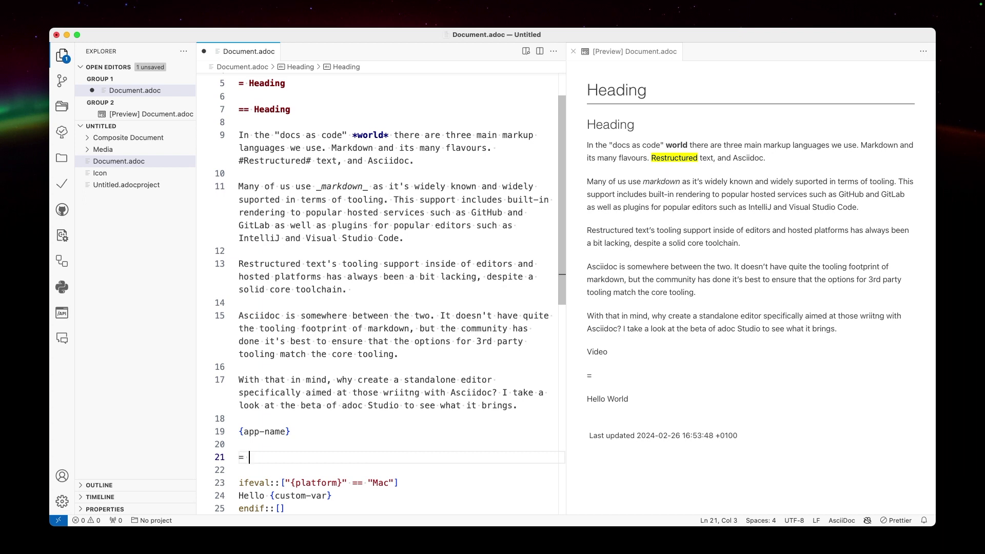
type(" Heading")
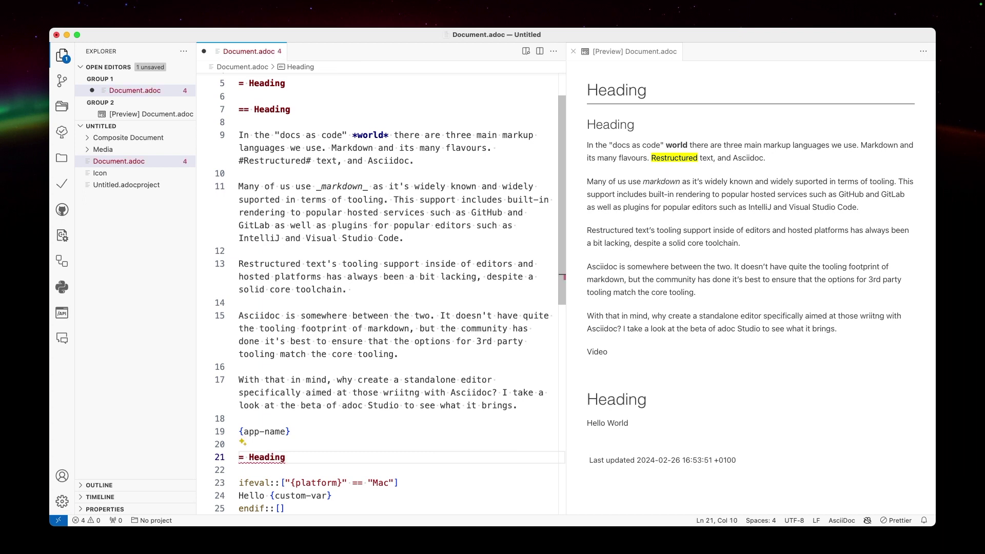
key("super+s")
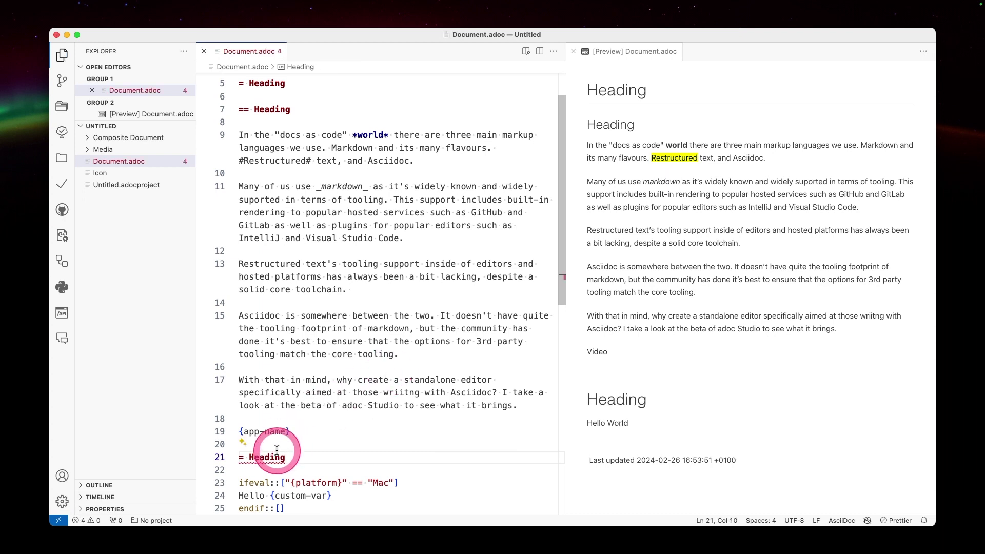
mouse_move(274, 455)
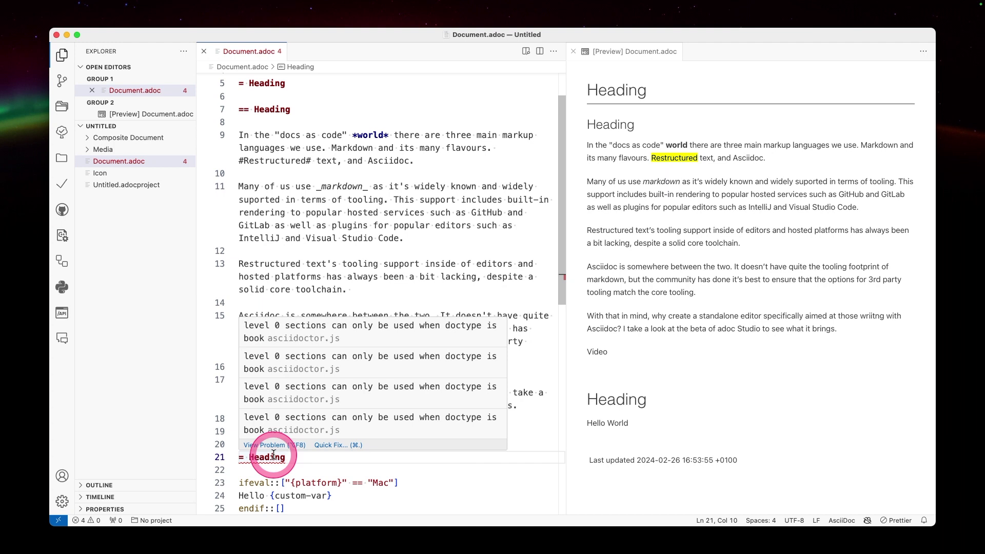
left_click(316, 263)
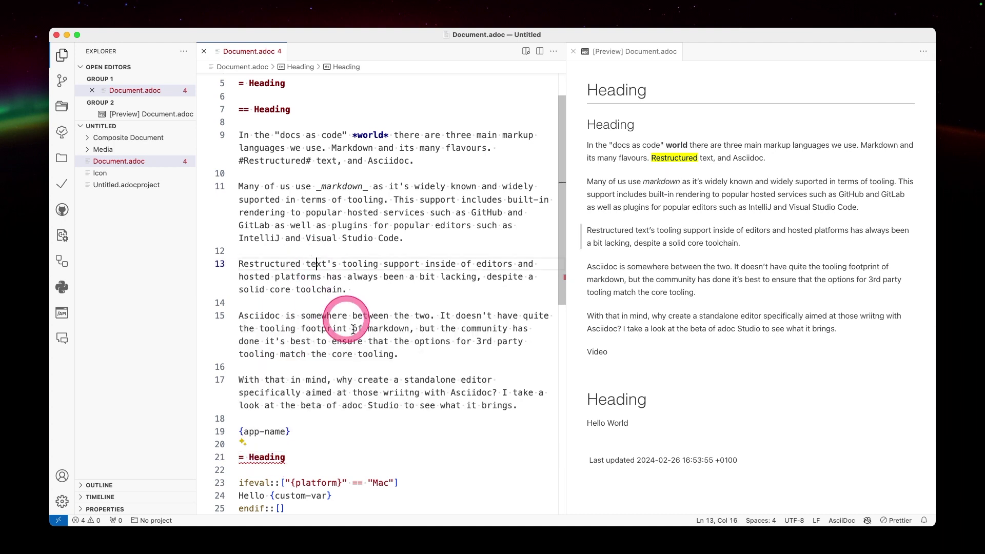
Bold the word 'aimed' on line 17 with asterisks and add blank lines after the paragraph
scroll(374, 361, "up", 2)
scroll(374, 362, "up", 3)
scroll(325, 410, "down", 7)
left_click(308, 352)
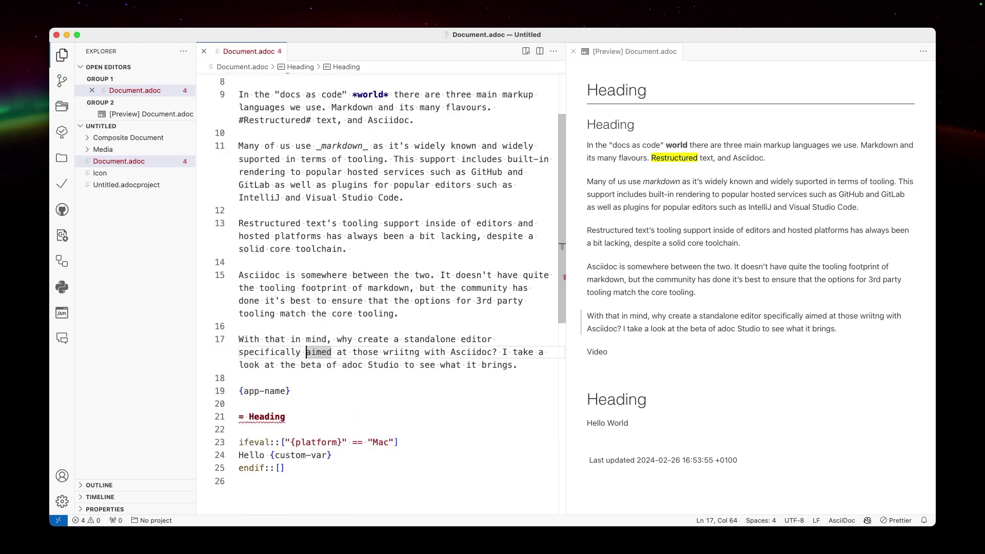
double_click(319, 352)
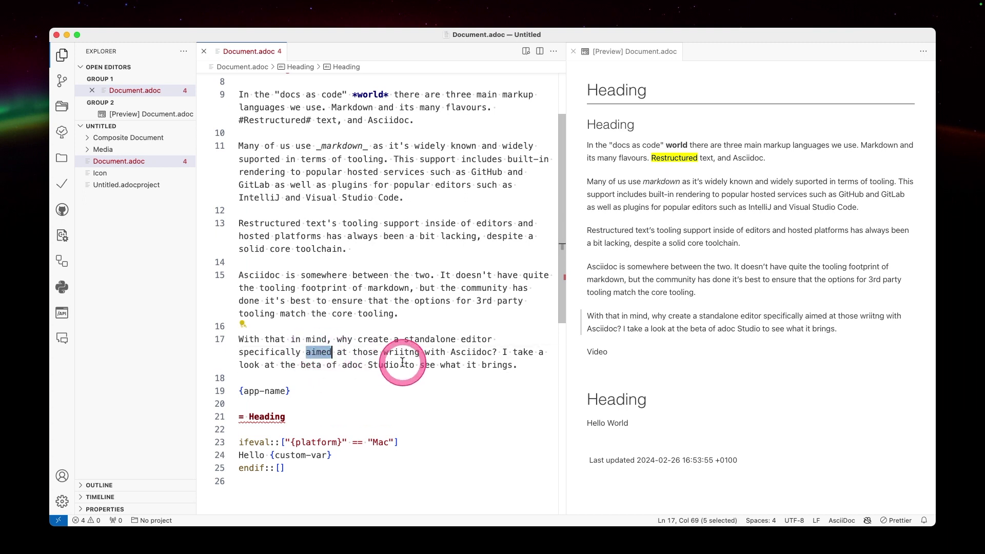
type("*")
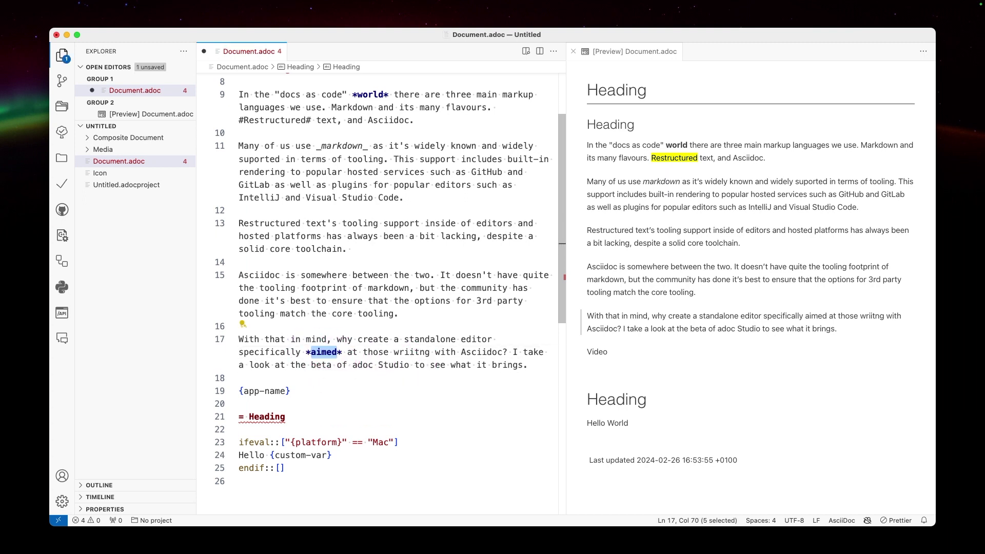
left_click(435, 392)
left_click(332, 374)
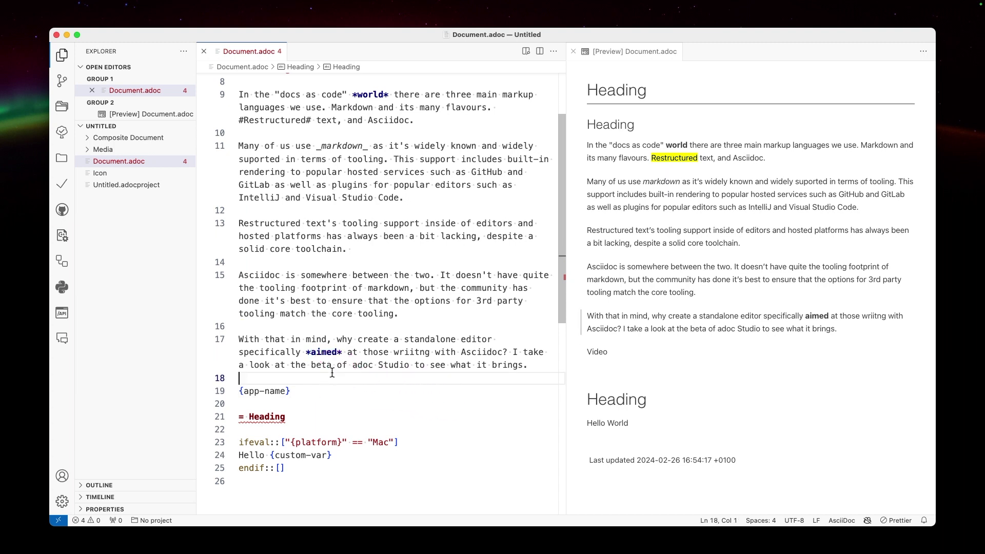
type("~")
key("Return")
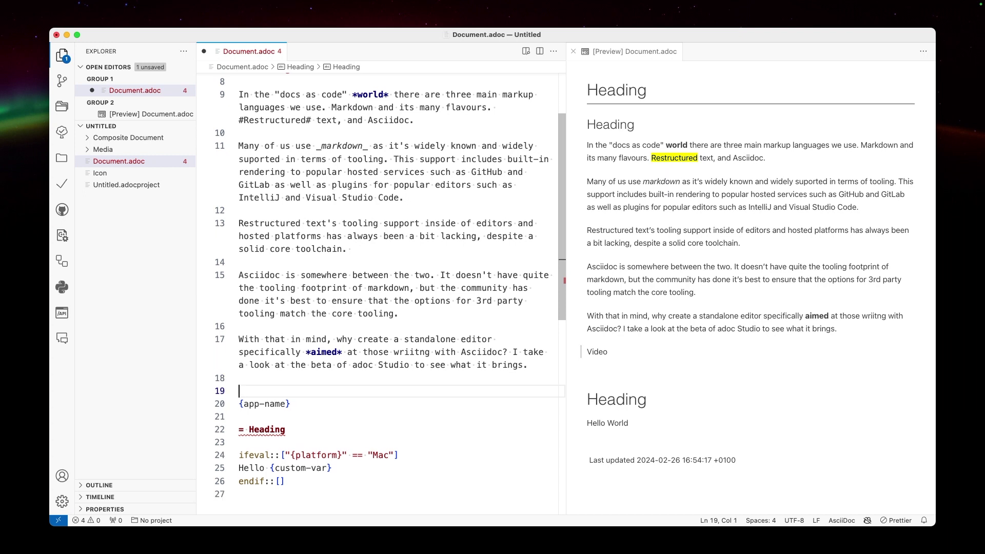
key("Return")
key("Up")
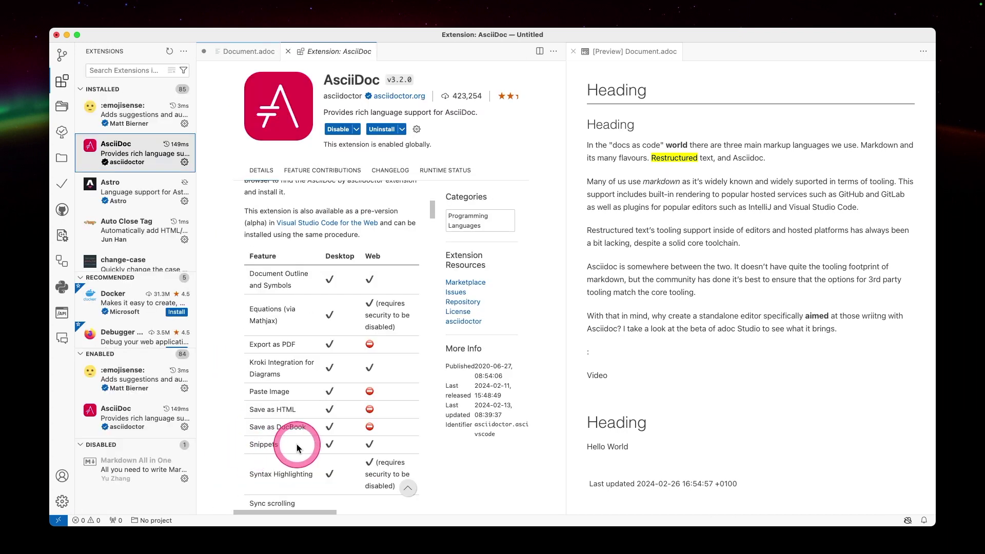
Scroll the AsciiDoc extension page, then return to Document.adoc's source in the Explorer
scroll(295, 421, "down", 5)
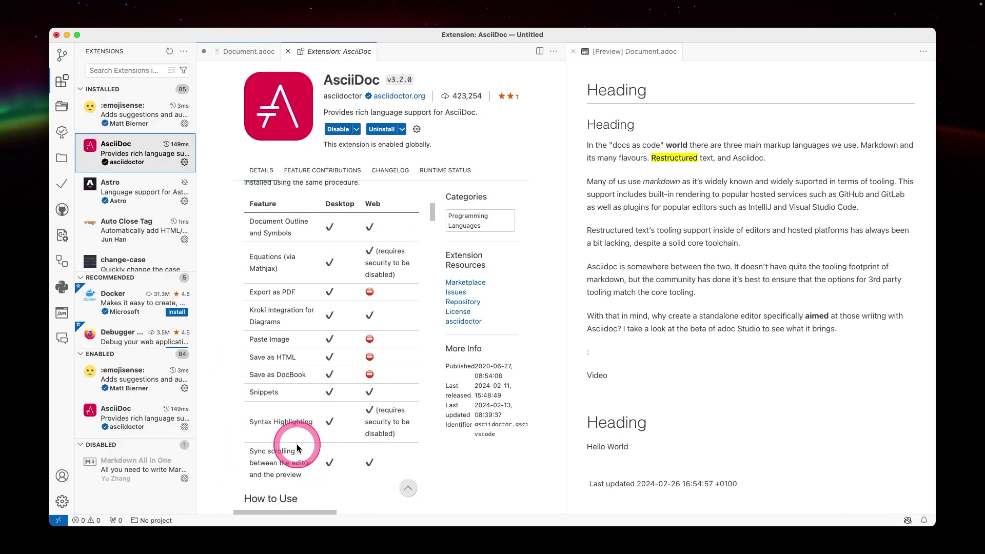
scroll(297, 447, "down", 10)
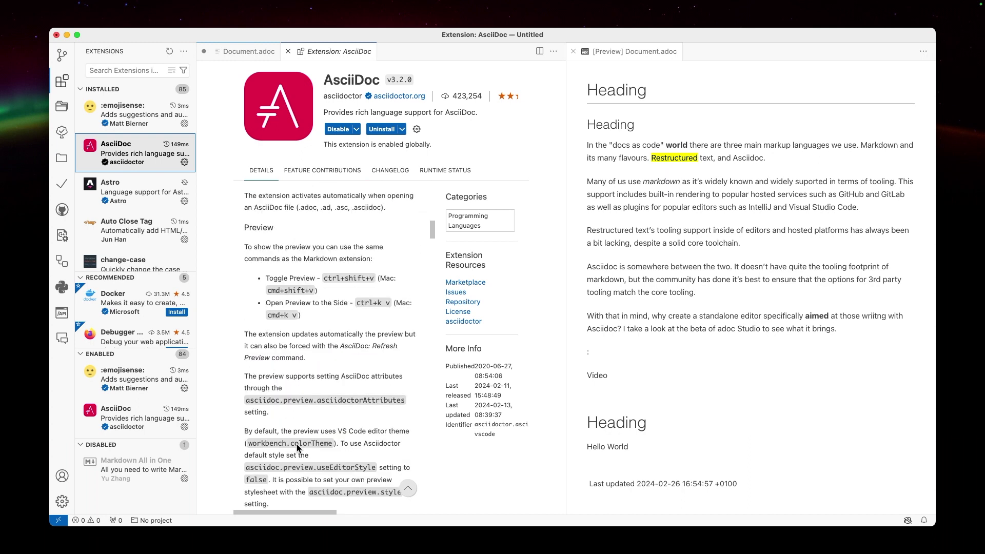
scroll(297, 448, "down", 8)
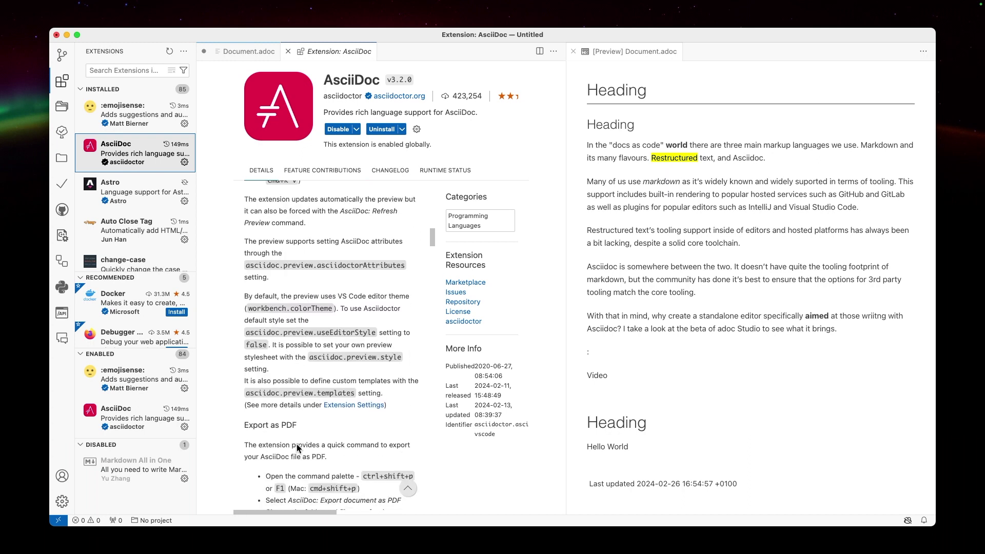
scroll(297, 448, "down", 12)
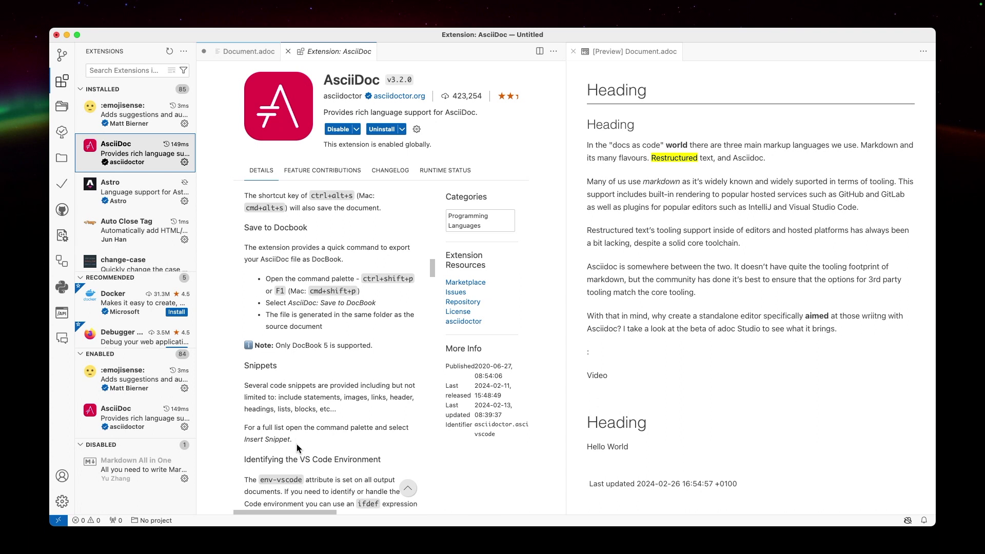
left_click(243, 52)
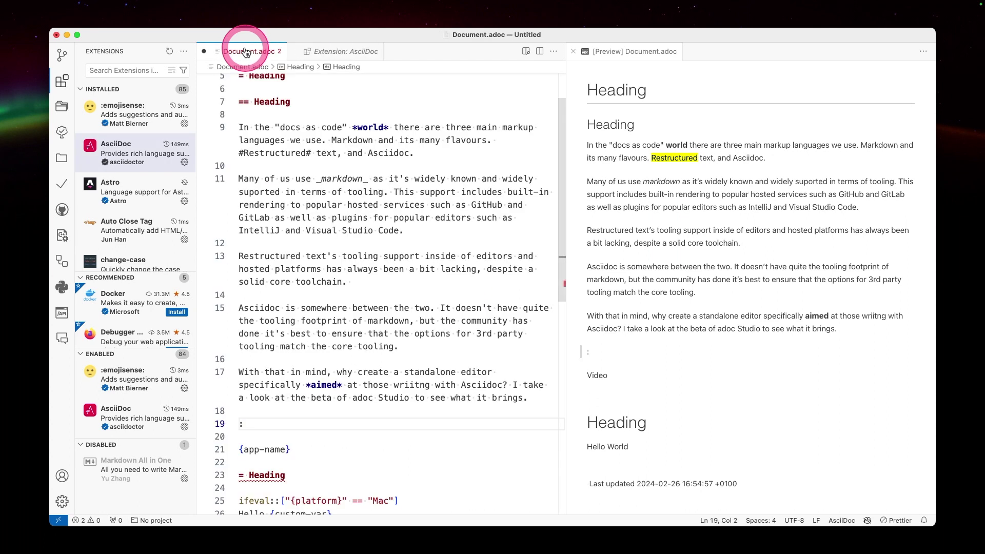
key("super+shift+e")
Delete the stray colon on line 19 and insert the ordered list snippet there
left_click(277, 423)
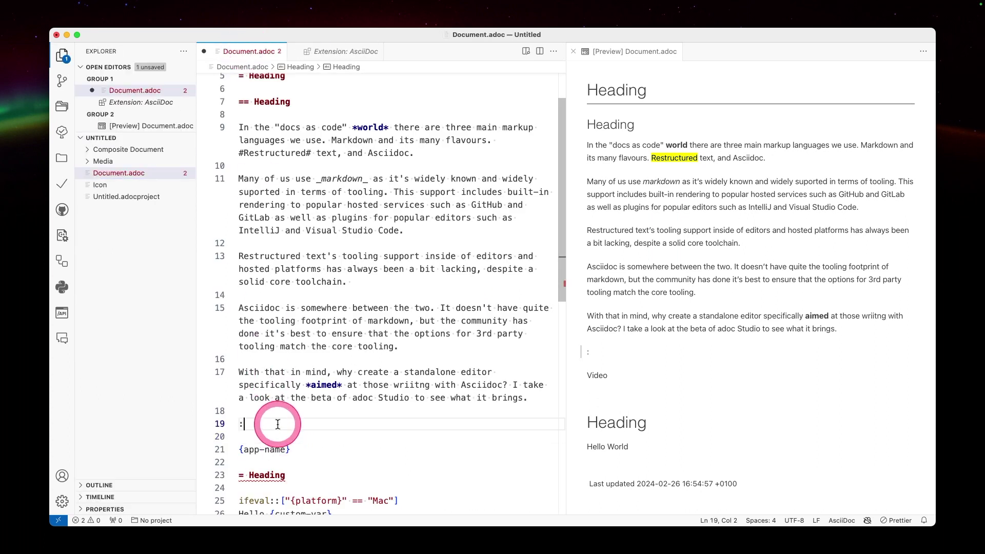
key("BackSpace")
key("super+shift+p")
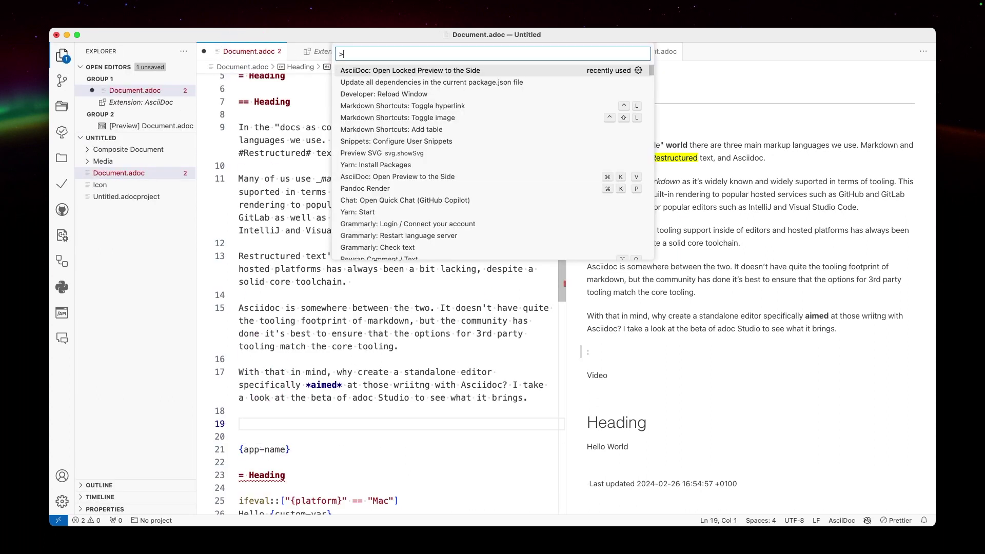
type("snipp")
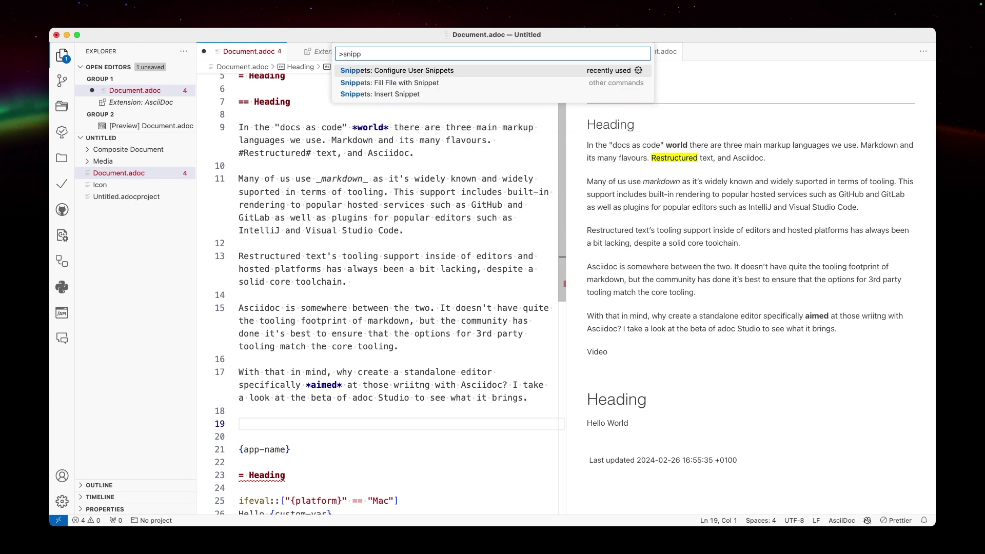
key("Down")
key("Down")
key("Return")
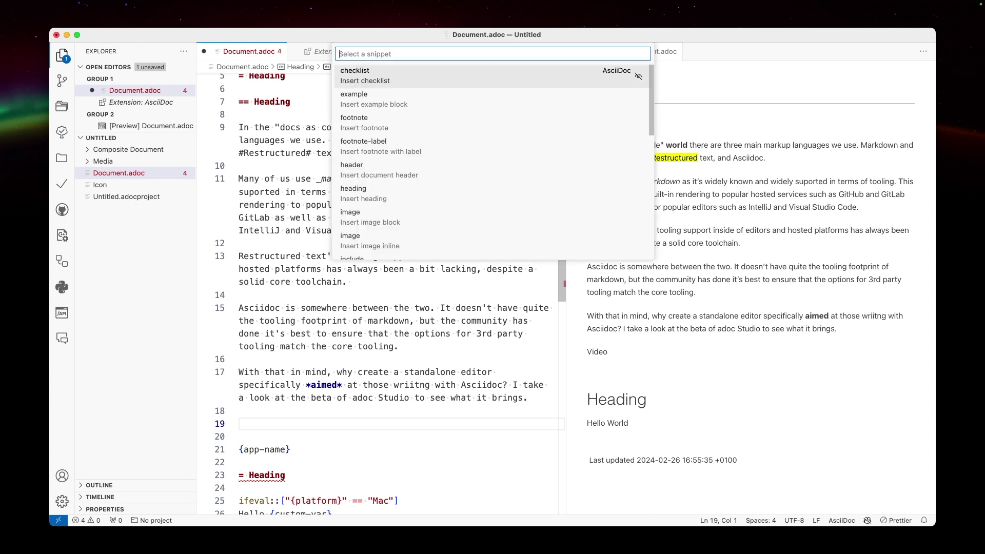
key("Down")
key("Down")
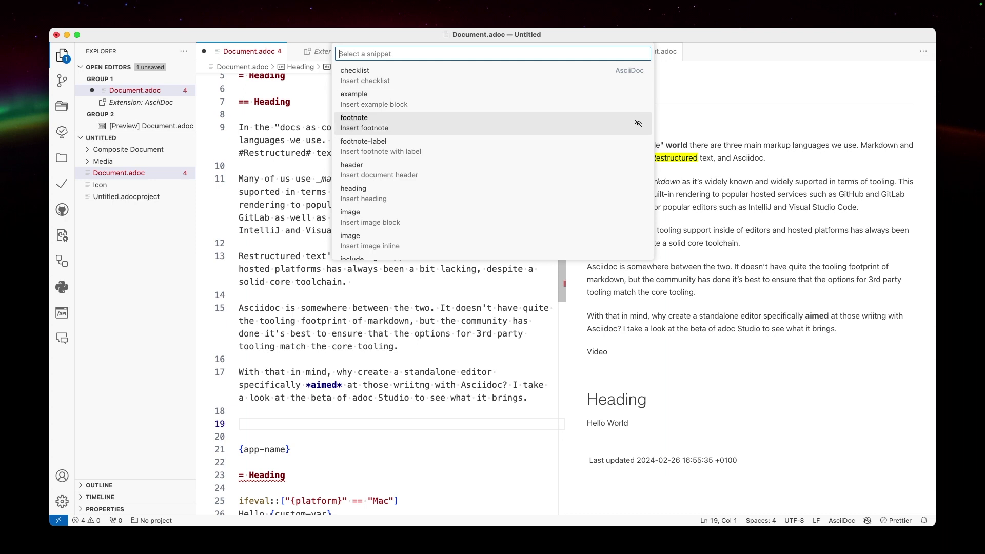
key("Down")
key("Down")
key("Down")
key("Down")
key("Down")
key("Down")
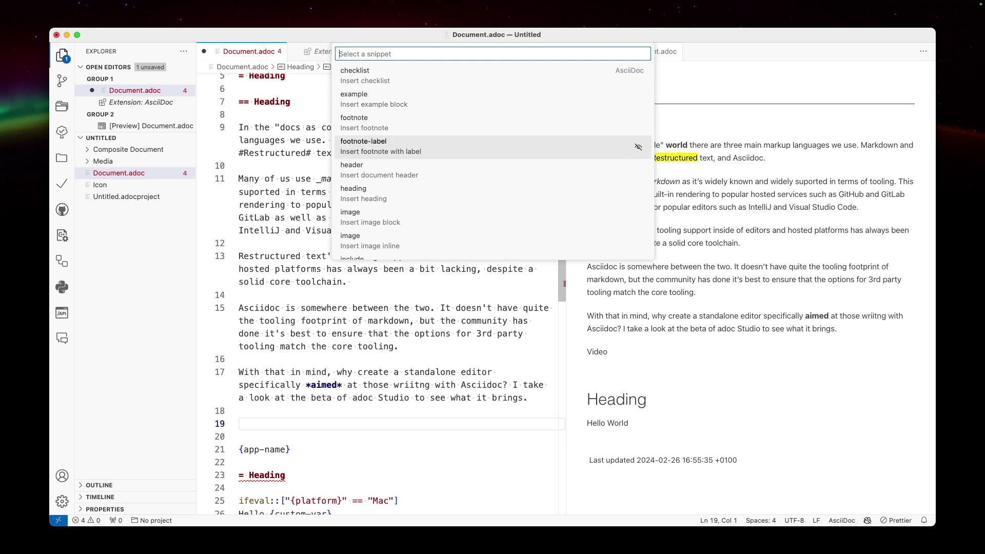
key("Down")
key("Down")
key("Down")
key("Down")
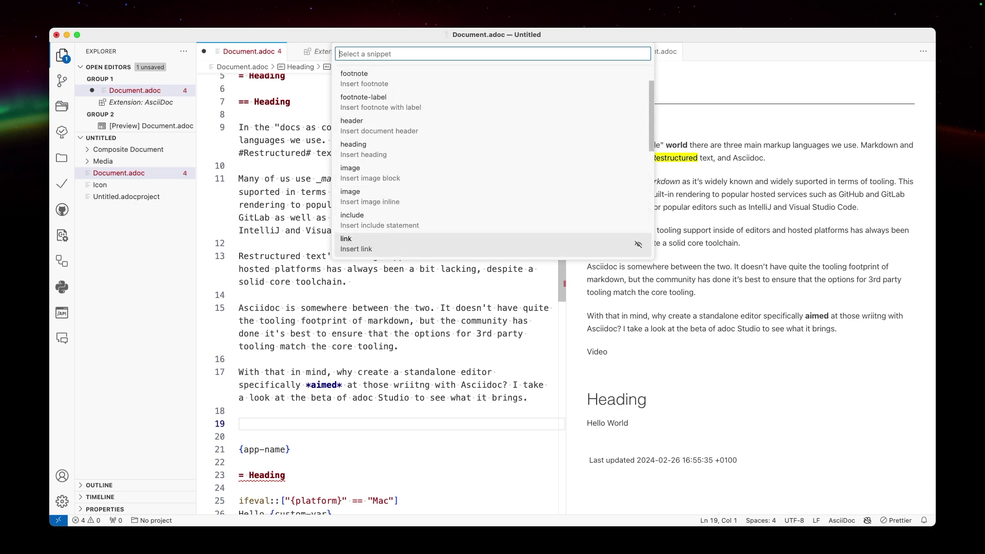
key("Down")
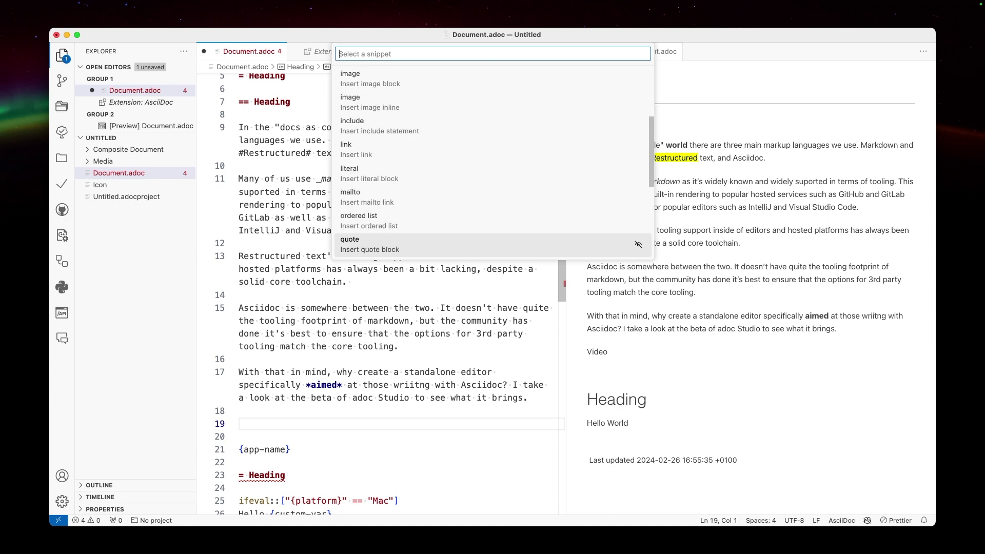
key("Up")
key("Return")
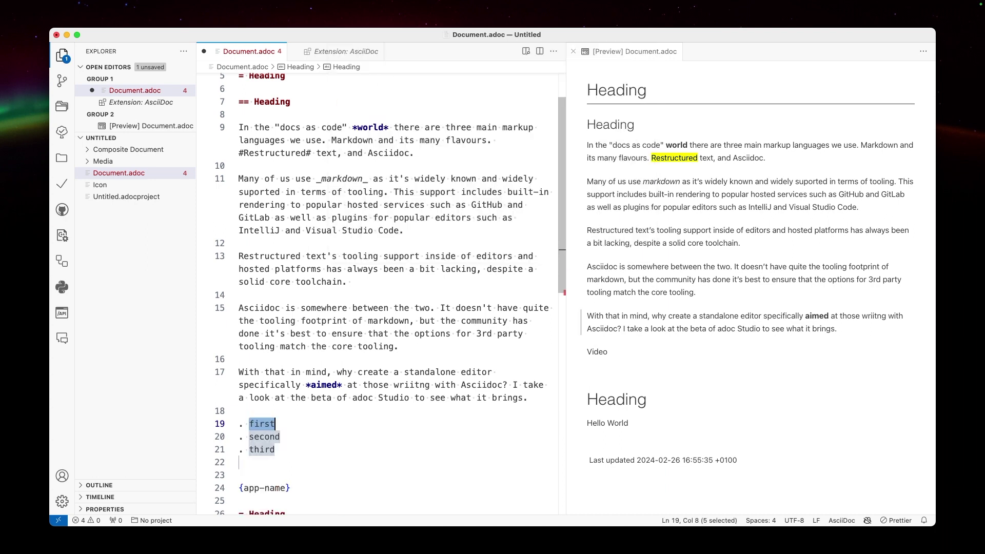
Insert an example block snippet on a new line below the ordered list
left_click(259, 464)
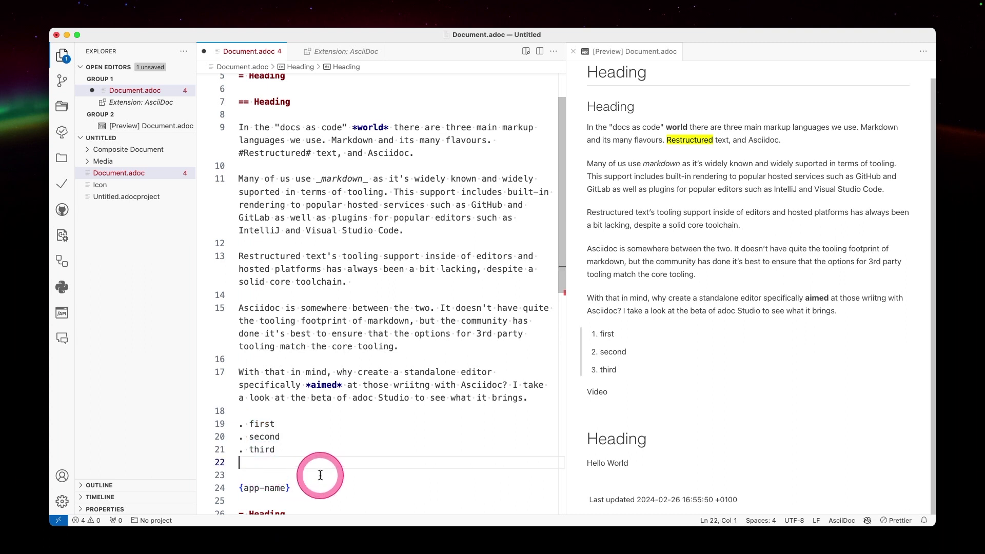
key("Return")
key("super+shift+p")
key("Return")
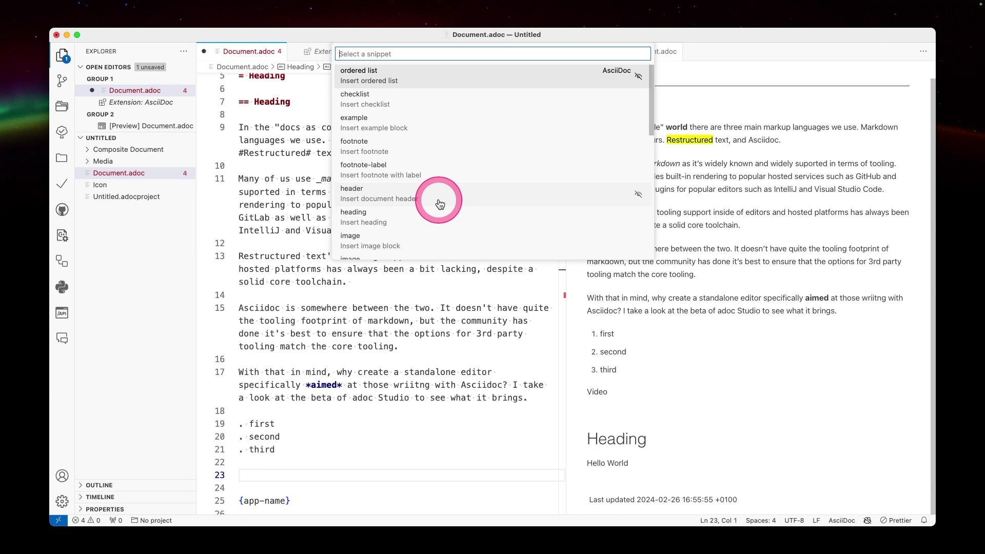
scroll(440, 204, "down", 10)
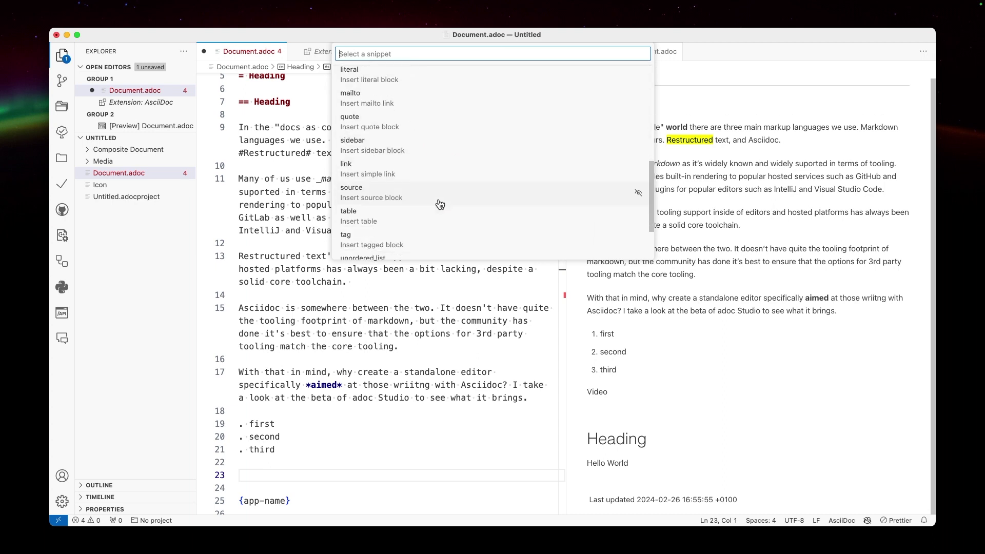
scroll(440, 204, "down", 2)
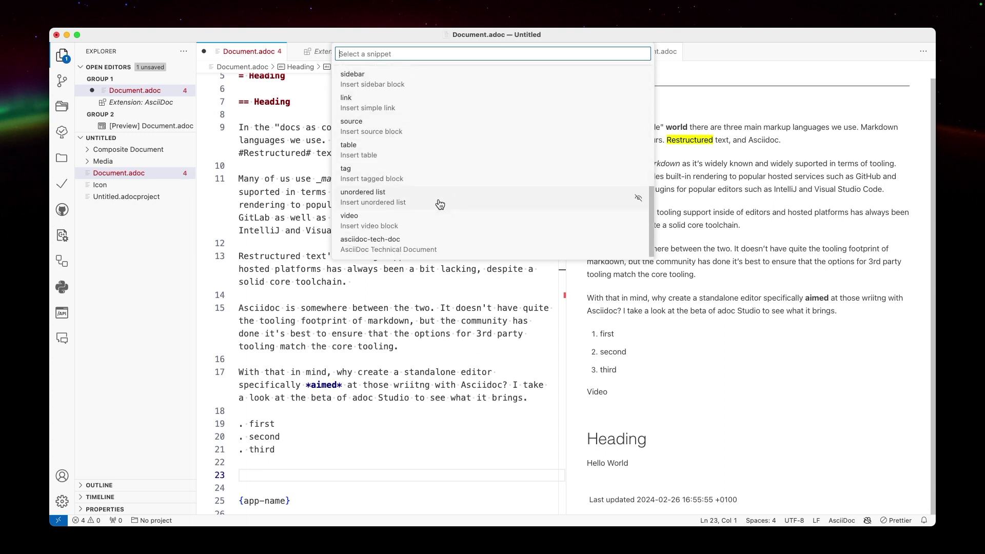
scroll(440, 204, "up", 12)
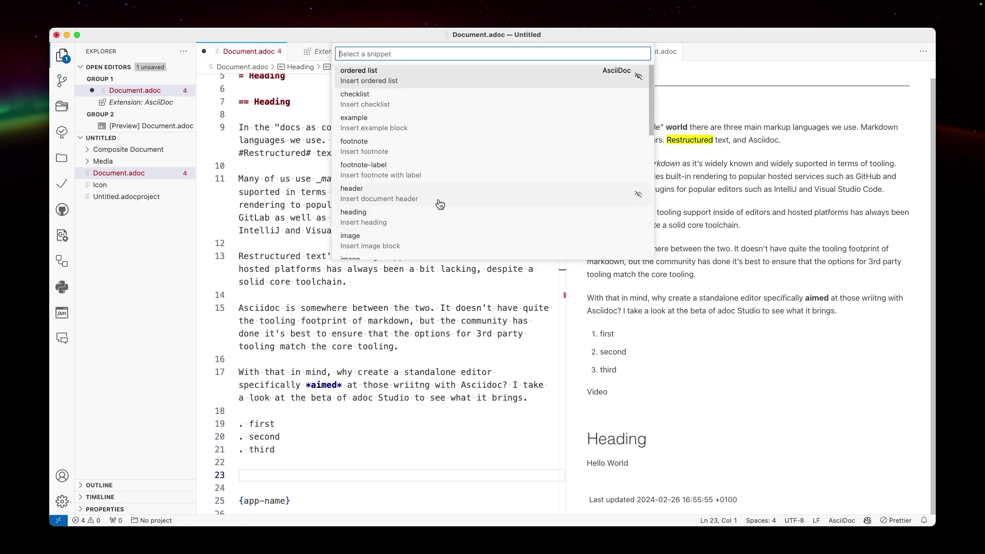
left_click(403, 129)
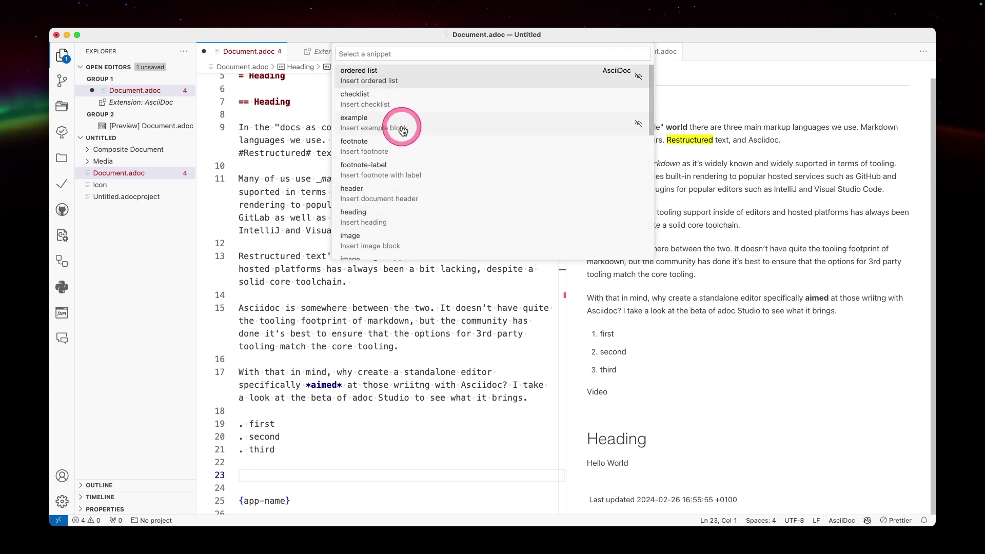
scroll(420, 314, "down", 2)
left_click(447, 405)
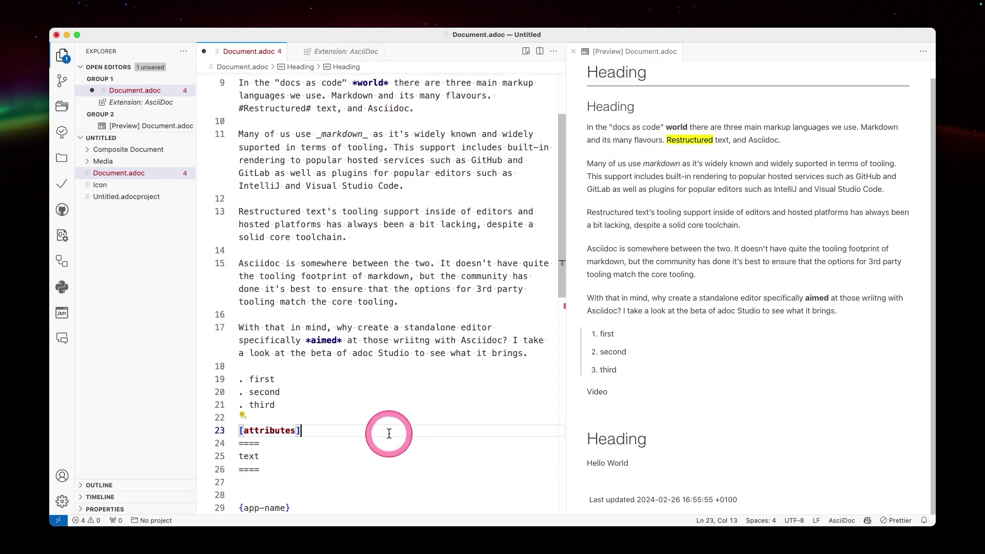
Expand and collapse the Composite Document folder, then save Document.adoc with Cmd+S
scroll(430, 413, "down", 1)
scroll(429, 413, "down", 3)
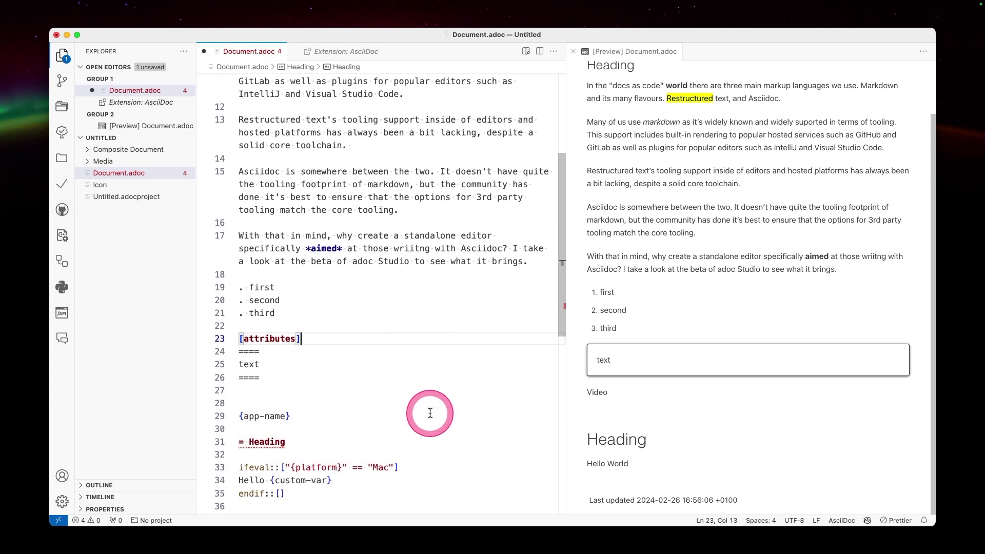
scroll(430, 412, "up", 6)
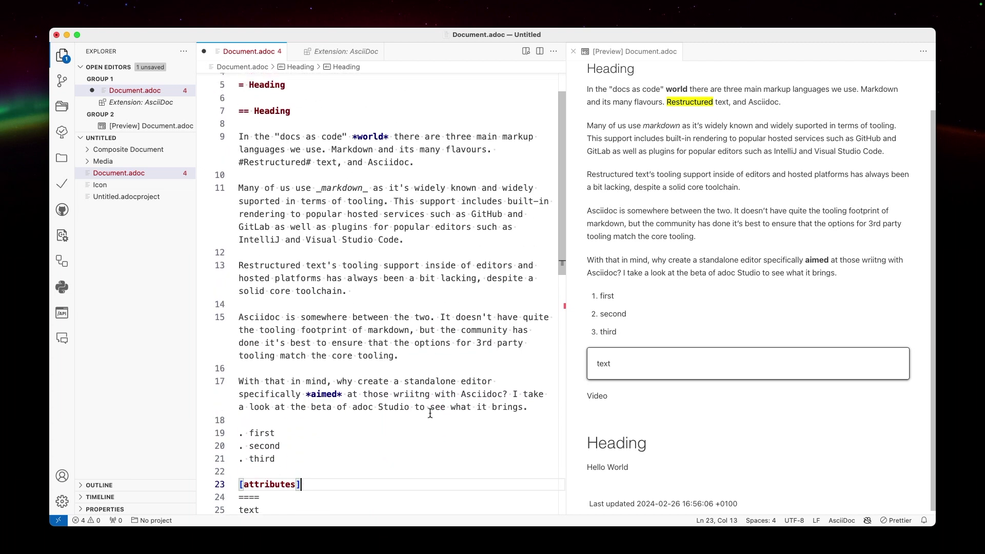
left_click(125, 150)
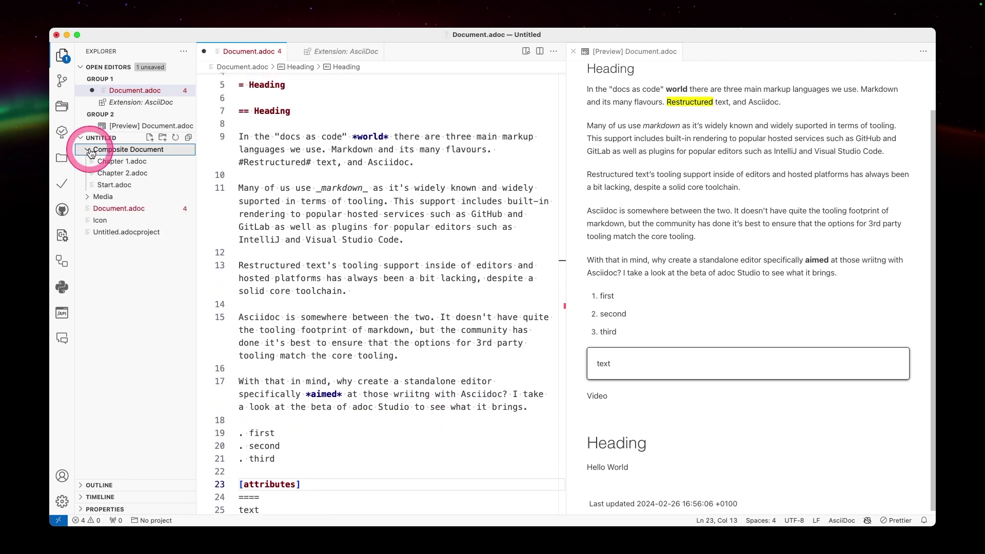
left_click(126, 150)
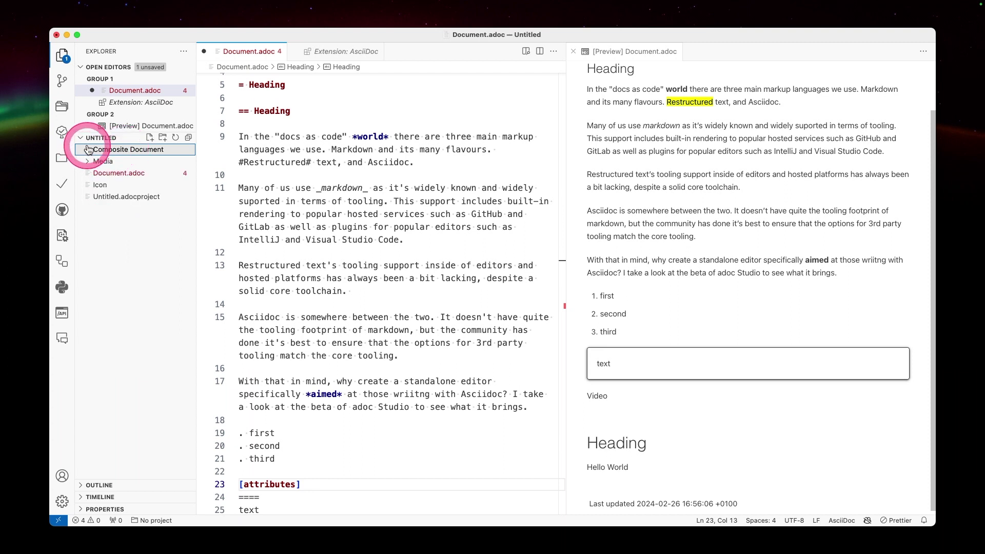
left_click(296, 254)
left_click(298, 250)
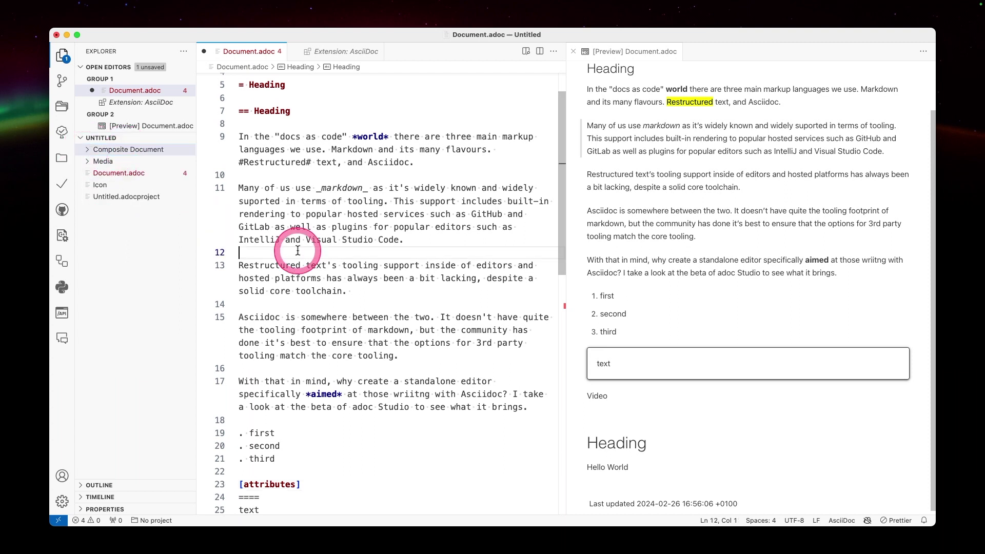
key("super+s")
scroll(330, 290, "down", 10)
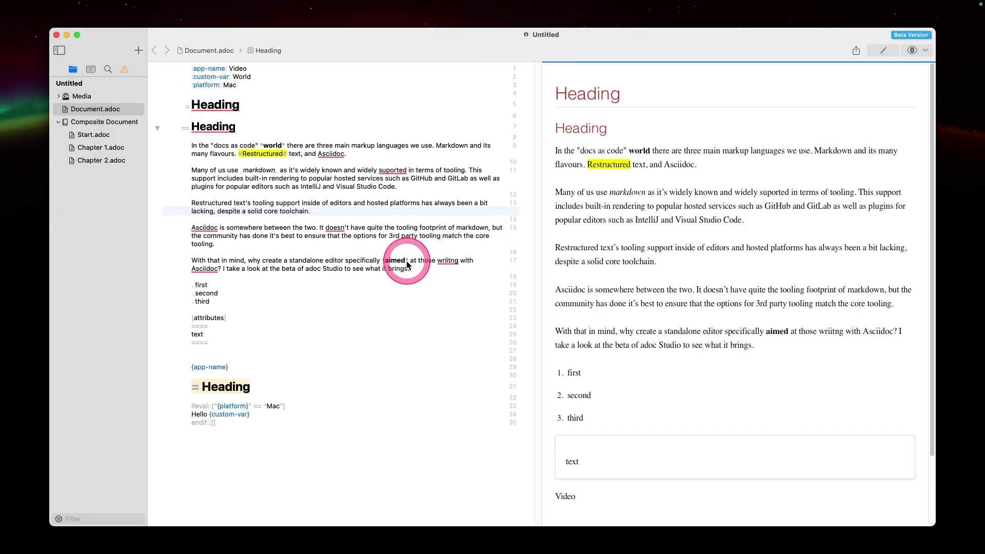
left_click(365, 351)
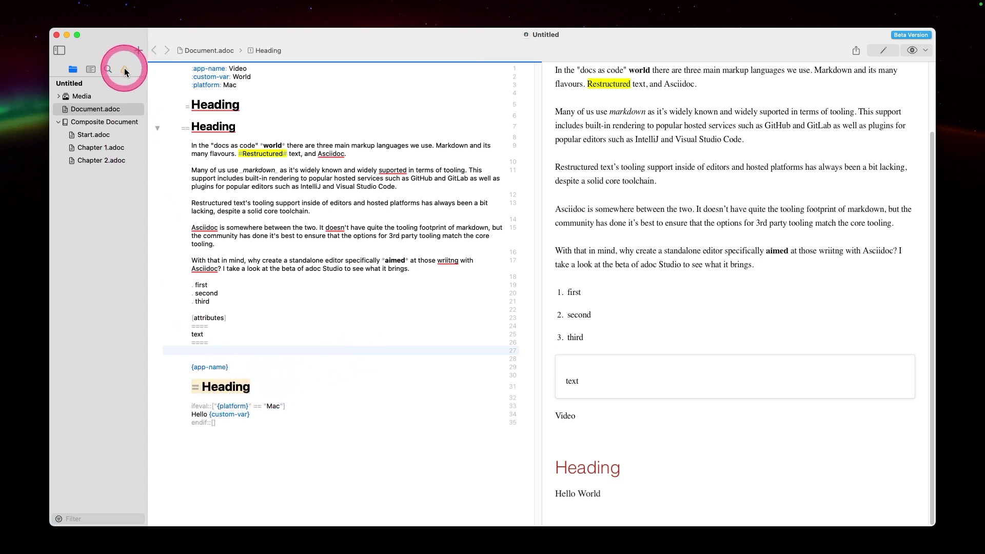
Jump to the 'Level 0 sections can only be used when doctype is book' issue
left_click(125, 70)
left_click(108, 95)
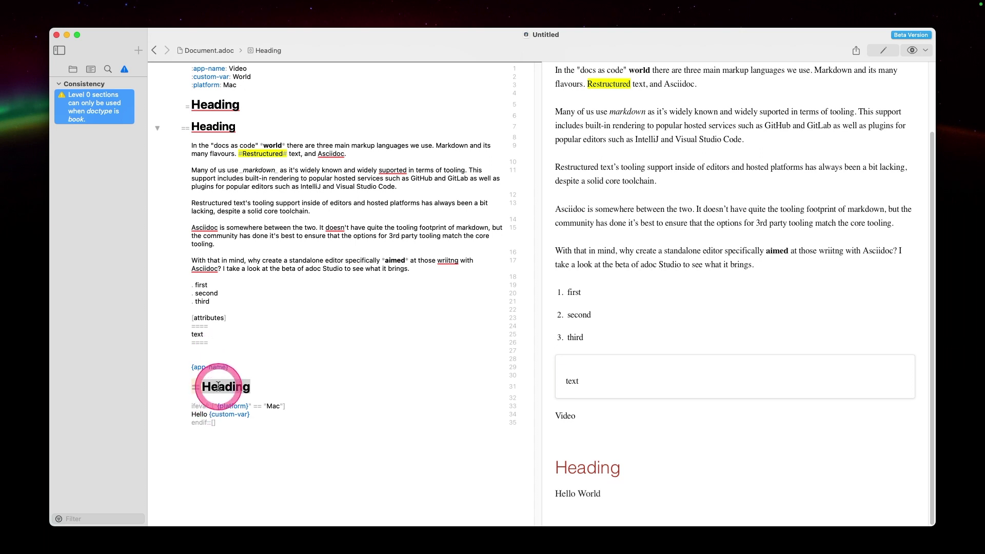
mouse_move(217, 386)
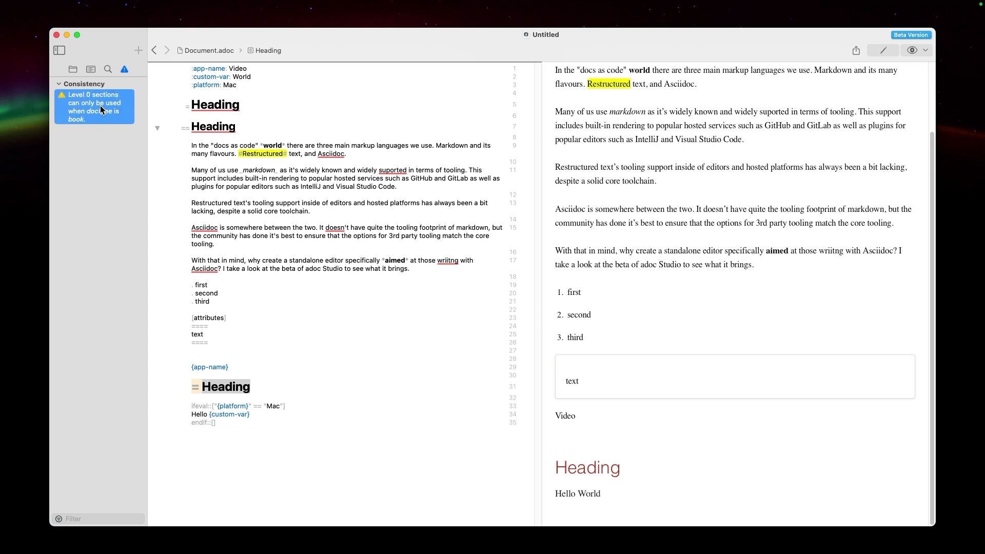
left_click(582, 231)
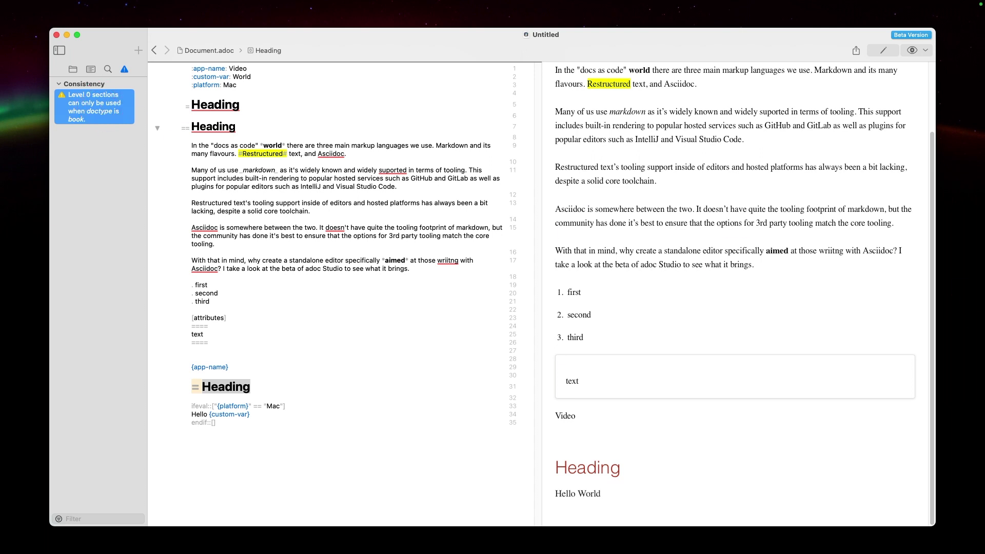